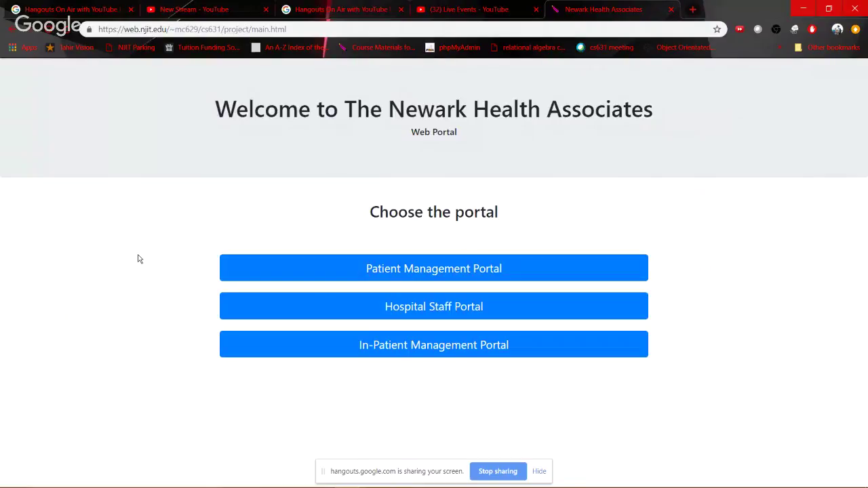
Open the Patient Management Portal from the portal's main page
click(448, 269)
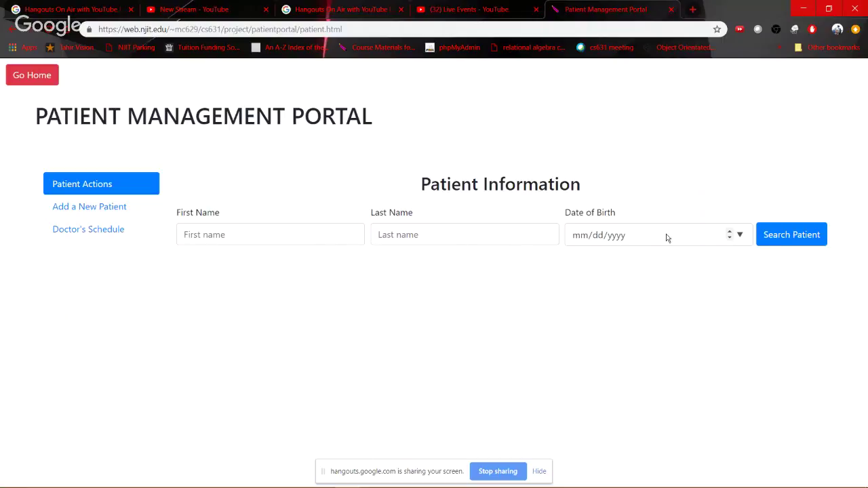
List all patients by searching with every field left empty
click(791, 234)
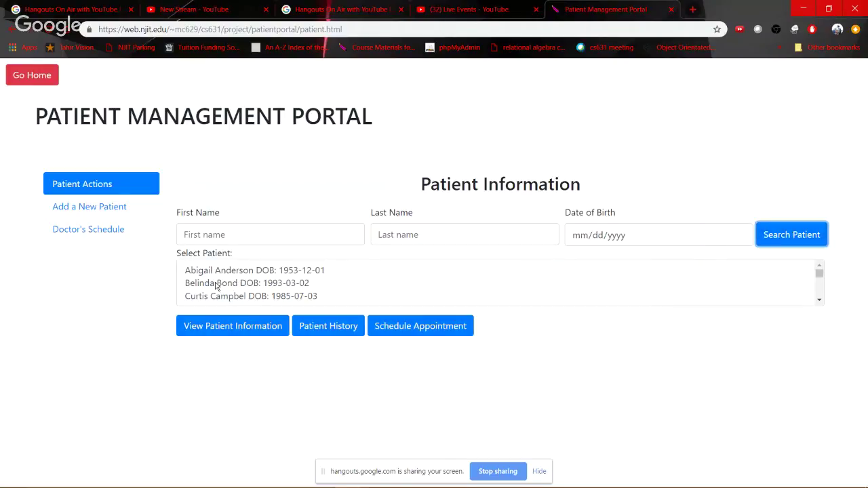
scroll(216, 286, down, 5)
scroll(216, 286, up, 5)
click(216, 285)
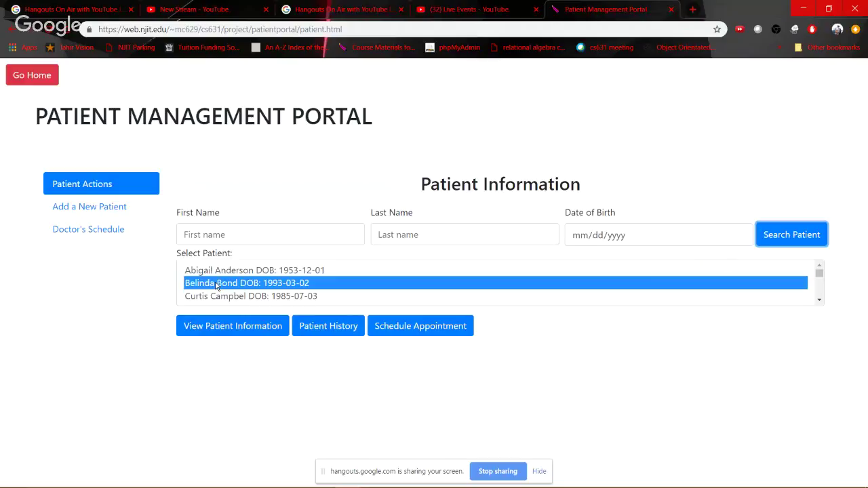
click(232, 327)
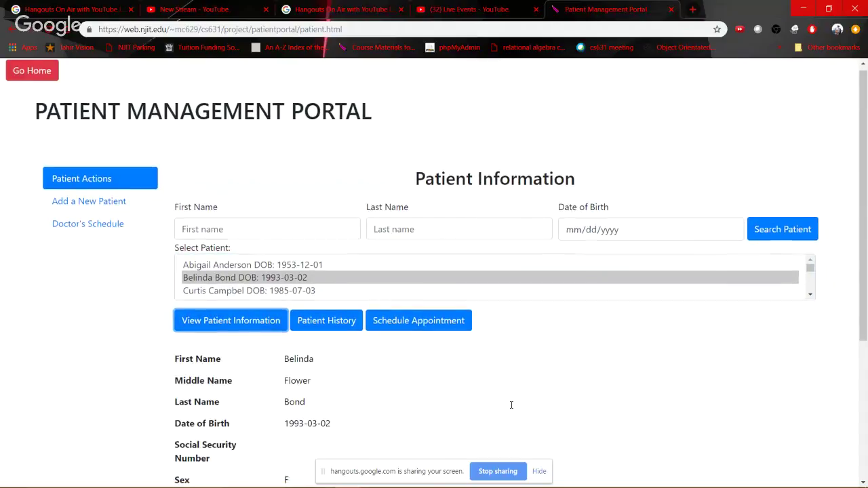
scroll(511, 405, down, 3)
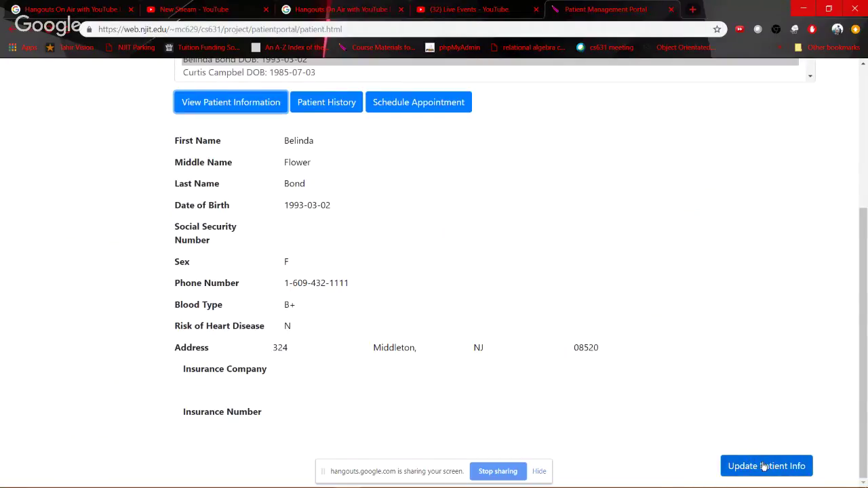
click(762, 467)
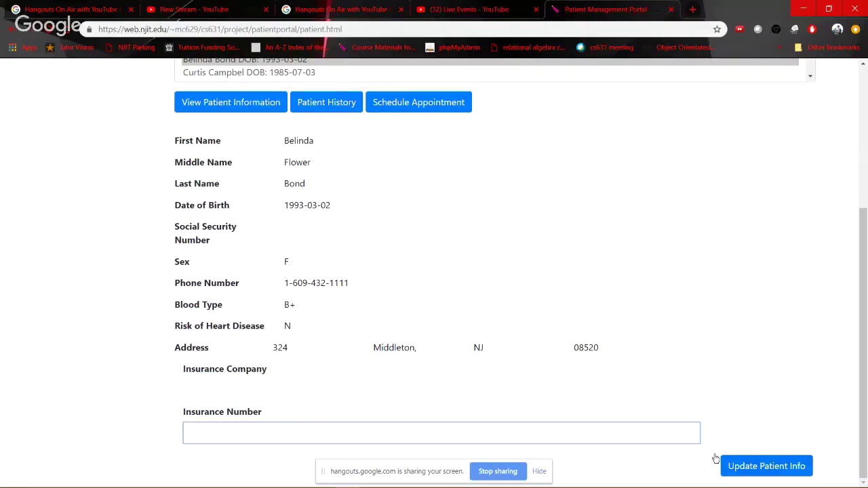
click(784, 470)
Save Aetna as insurance company plus the policy number, and confirm 'Patient Updated !'
click(783, 469)
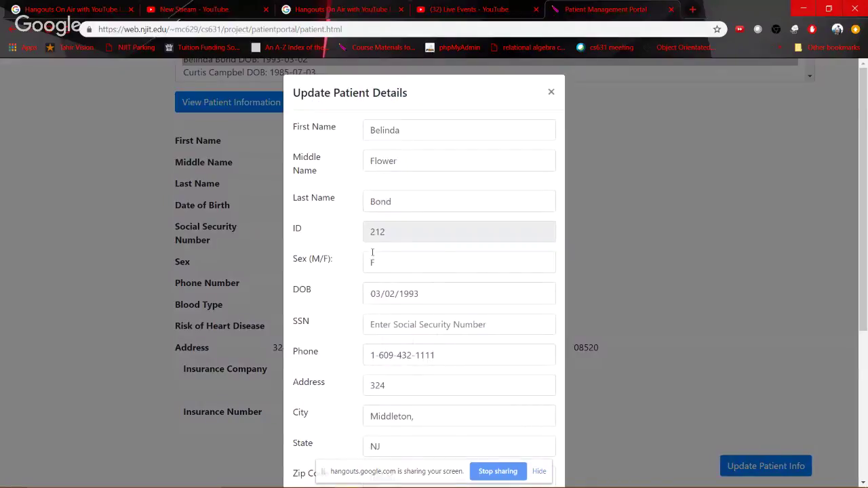
scroll(377, 265, down, 4)
click(379, 332)
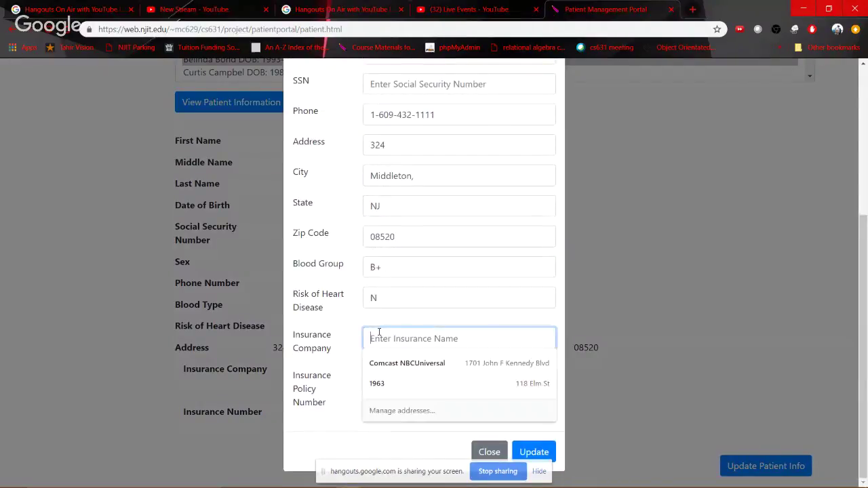
text(Aetna)
key(Tab)
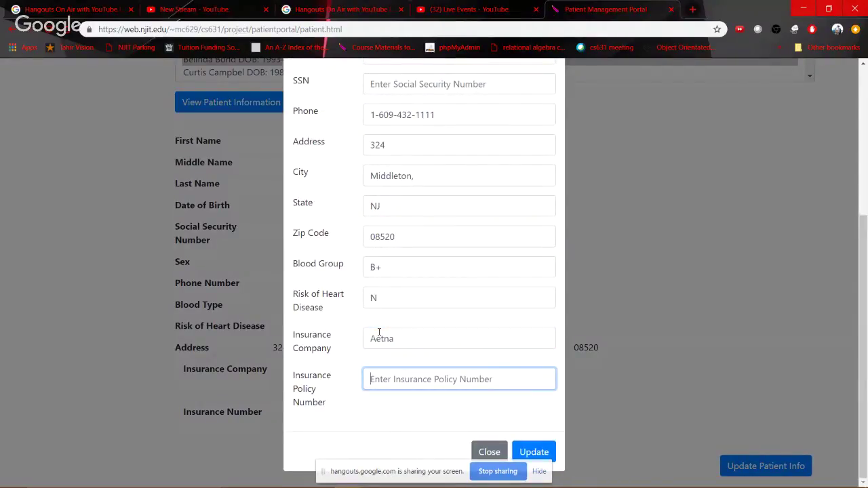
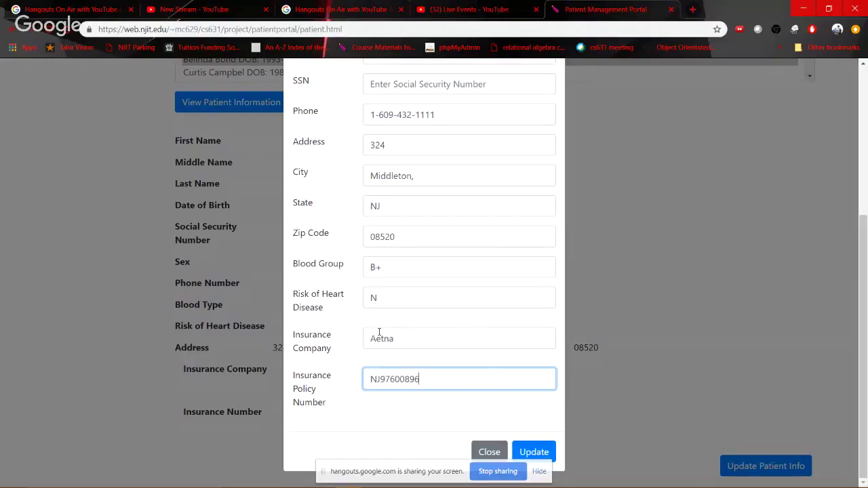
click(533, 452)
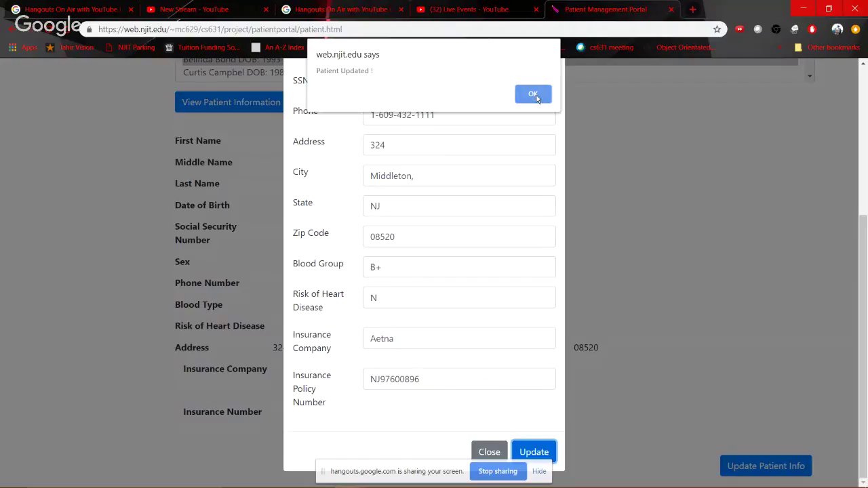
click(535, 96)
scroll(320, 234, up, 3)
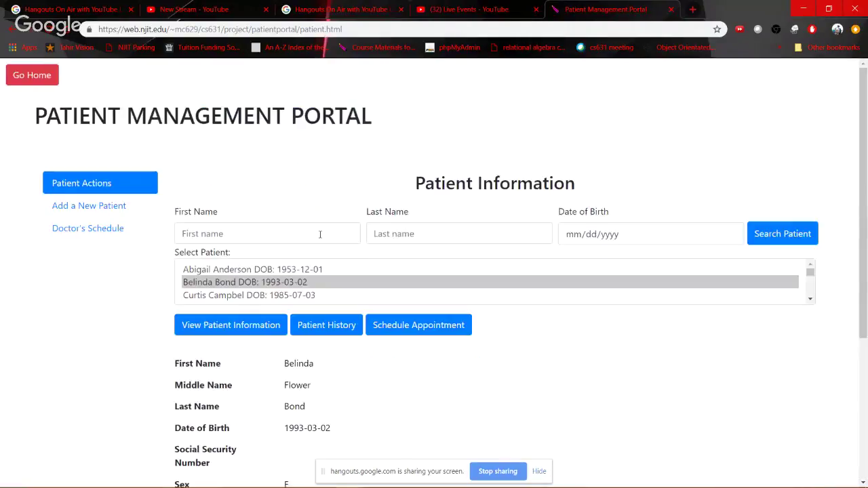
Reload the patient's details to verify the saved Aetna insurance and policy number
click(213, 325)
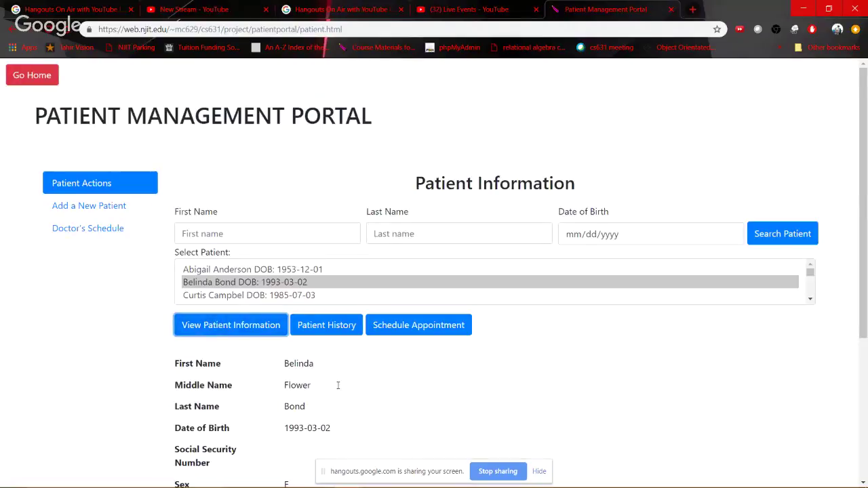
scroll(337, 385, down, 3)
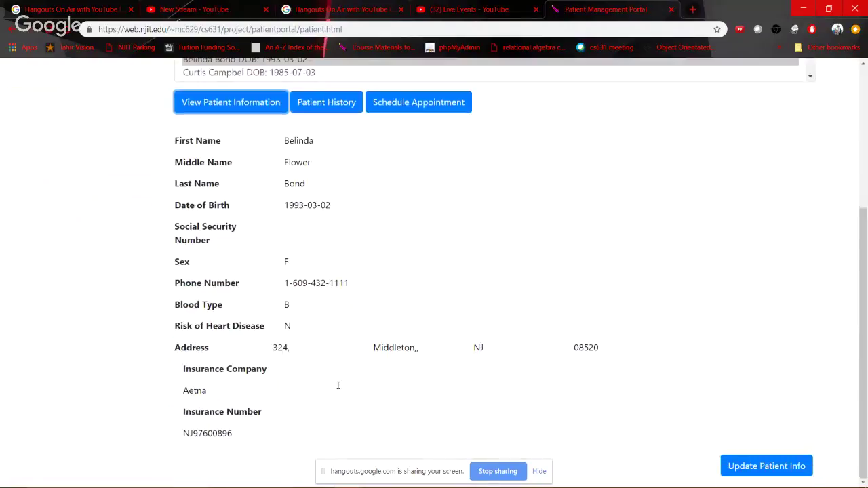
double_click(185, 390)
drag(241, 434, 203, 431)
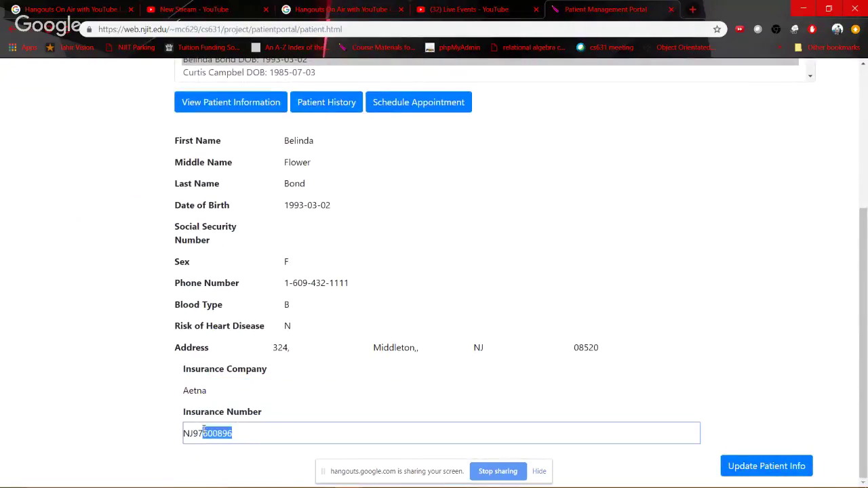
double_click(346, 315)
scroll(346, 315, up, 2)
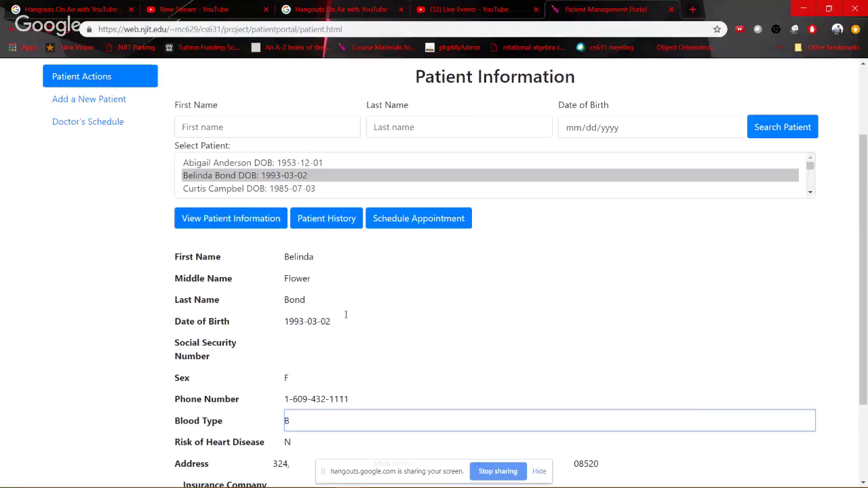
Search patients by first name and show the match's 2019-04-22 MSRA history
click(230, 119)
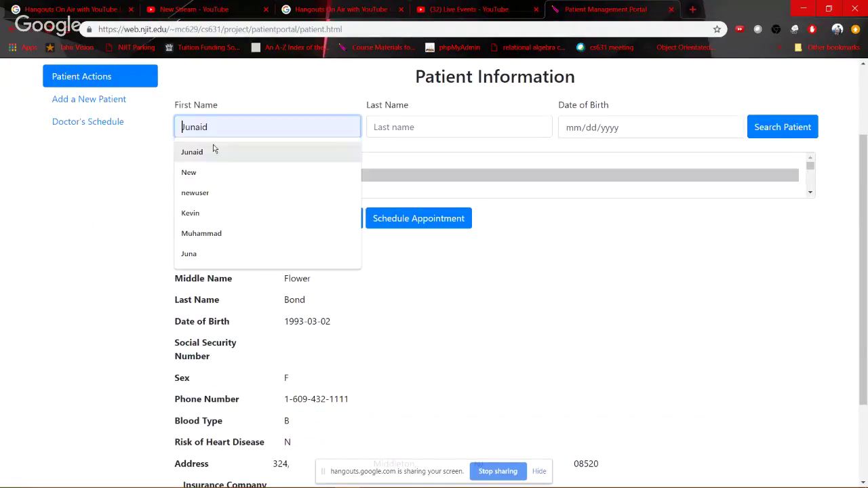
text(Belin)
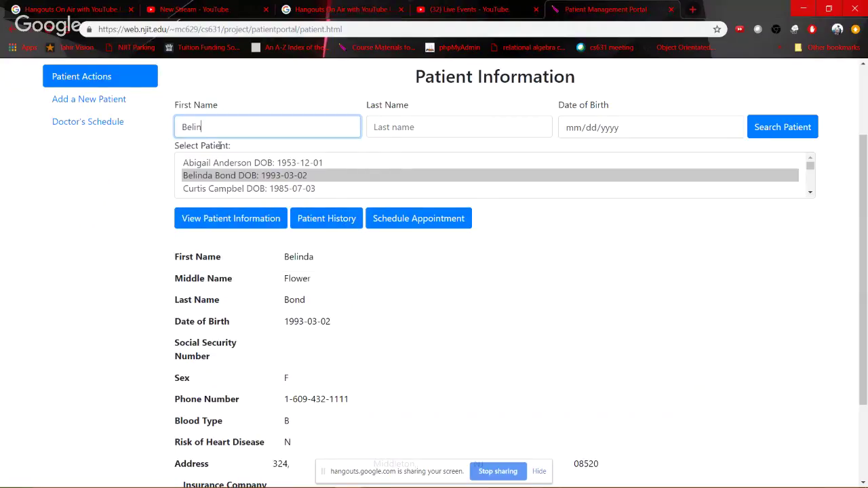
text(da)
click(801, 132)
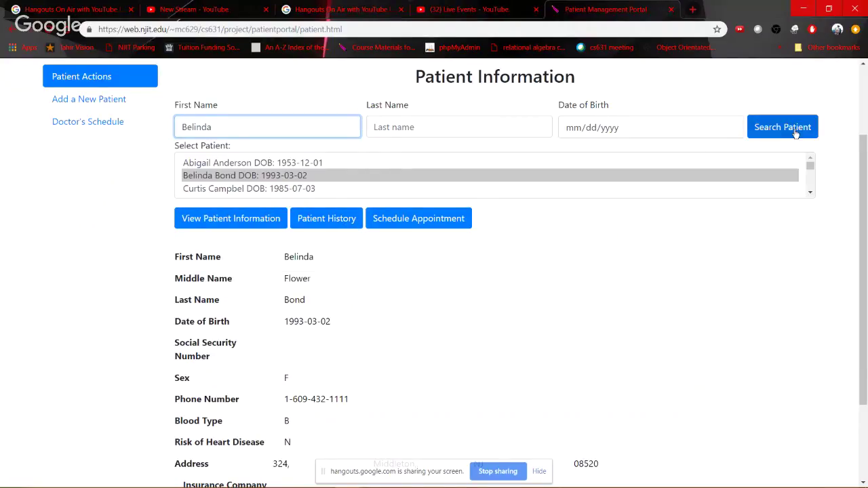
click(260, 169)
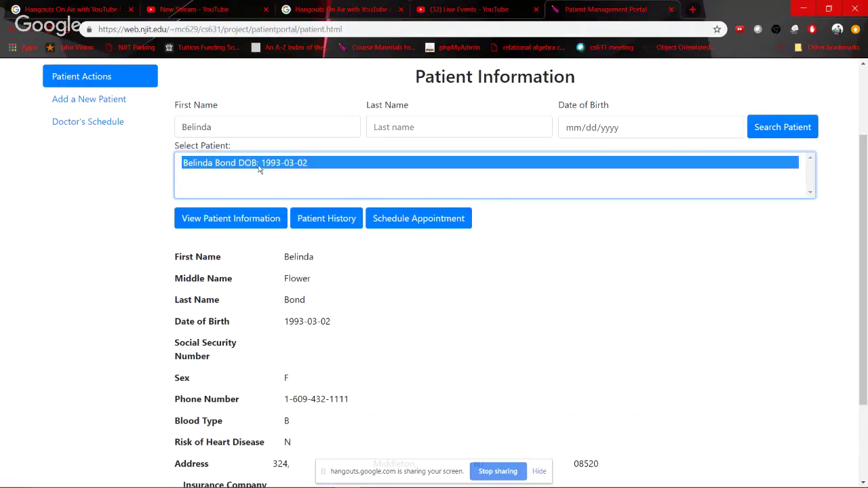
click(329, 224)
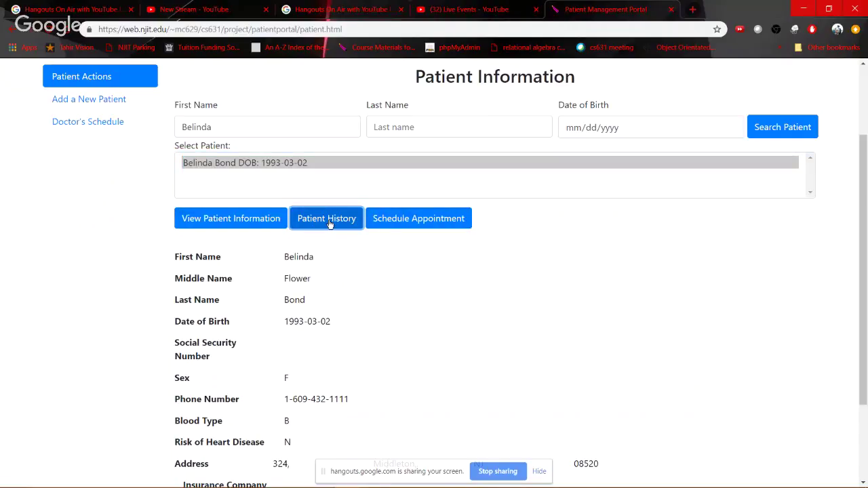
scroll(286, 411, down, 1)
scroll(531, 287, up, 3)
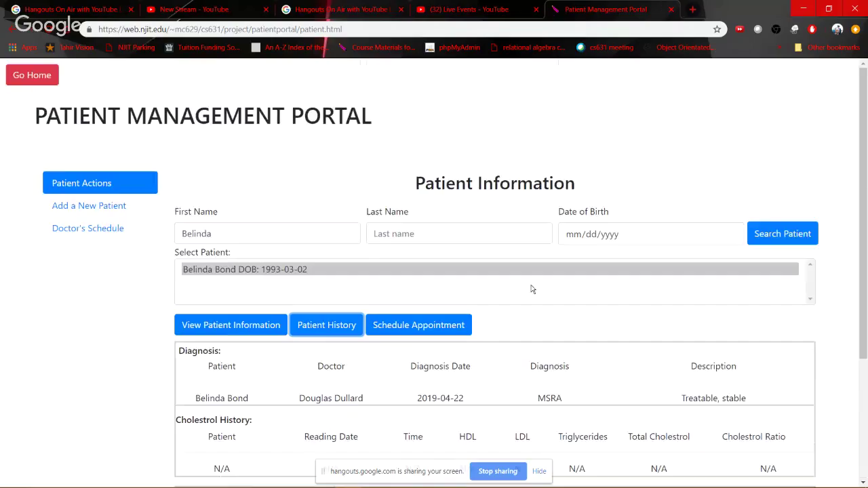
Clear the first-name search and list all patients again
click(248, 229)
key(ctrl+a)
key(BackSpace)
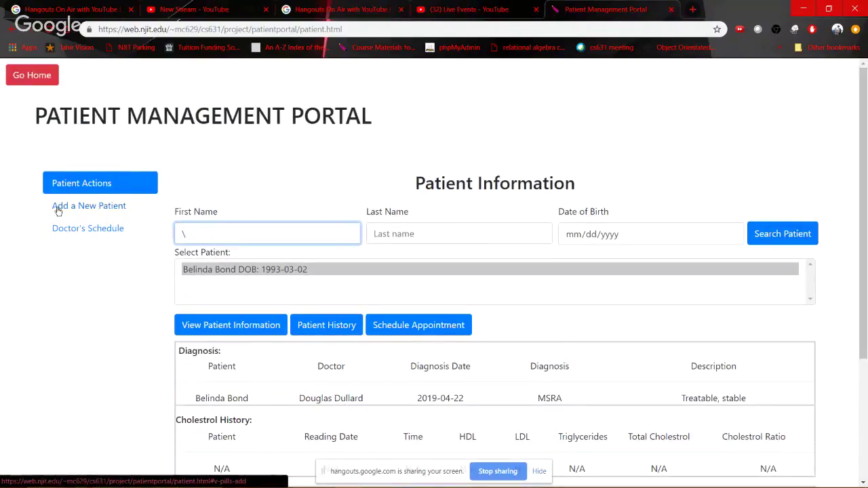
click(753, 233)
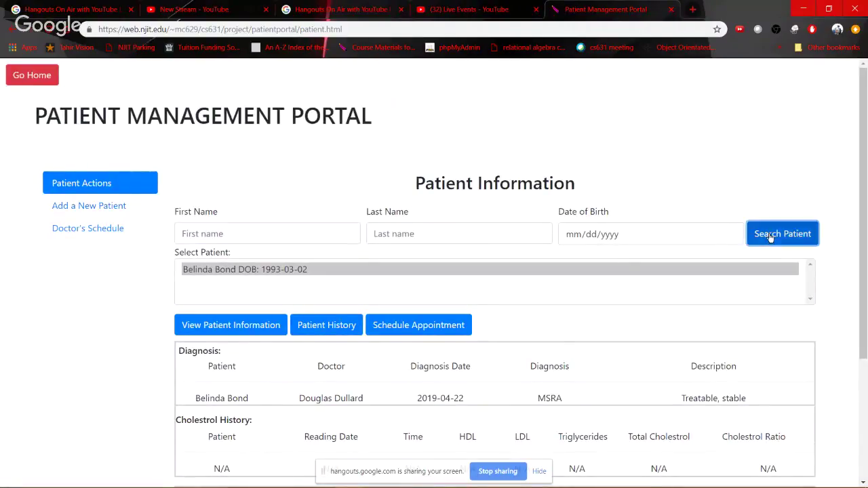
click(396, 233)
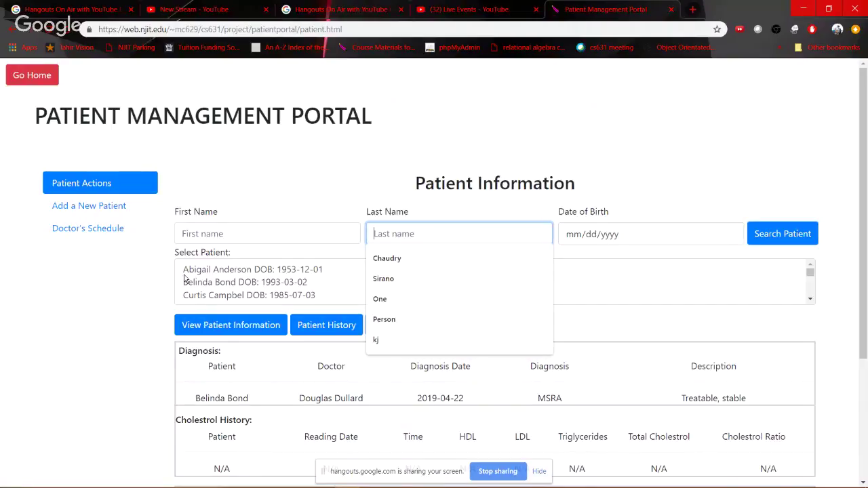
text(Anderson)
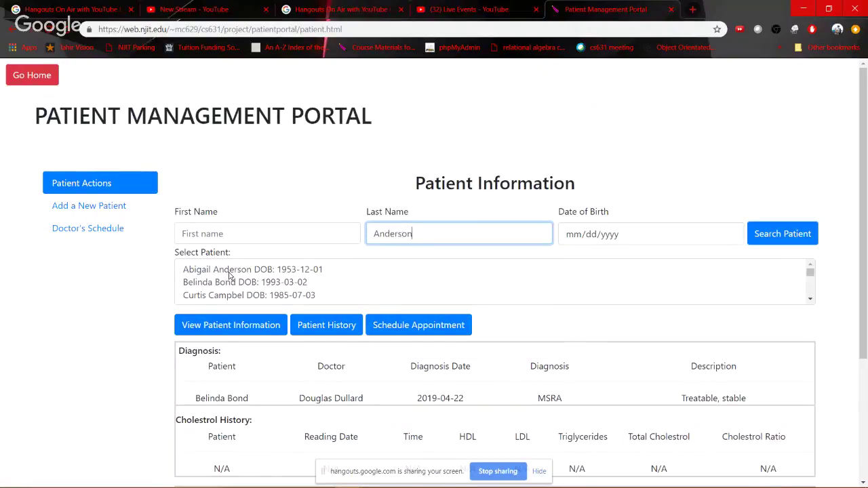
click(769, 234)
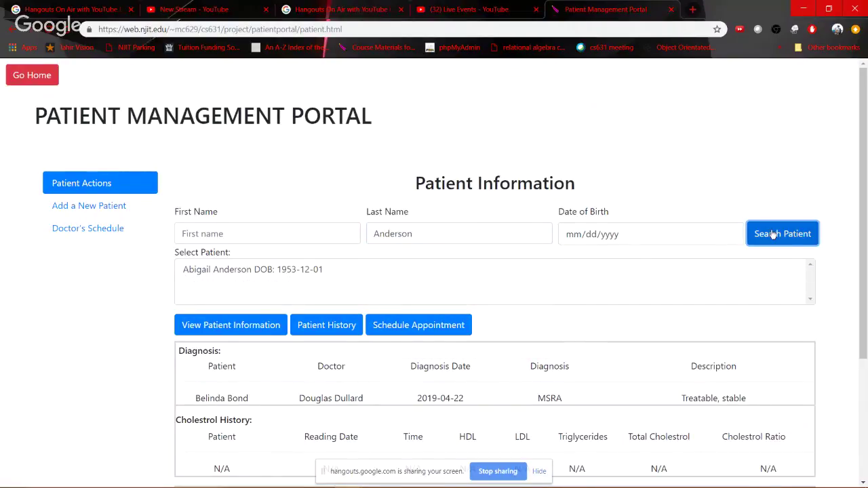
click(223, 271)
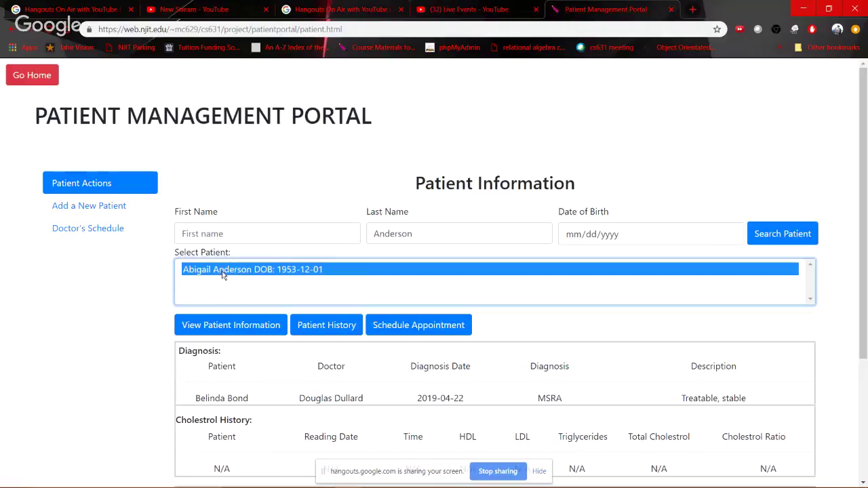
click(329, 332)
click(329, 327)
scroll(521, 384, down, 4)
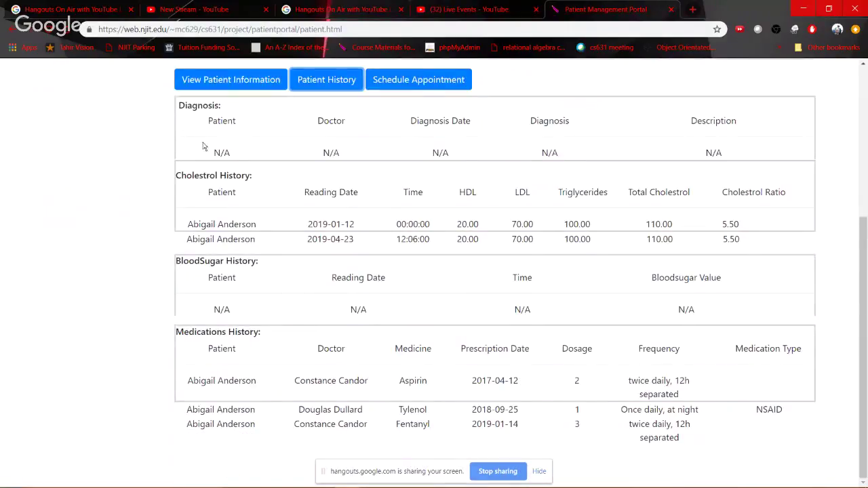
scroll(355, 262, up, 1)
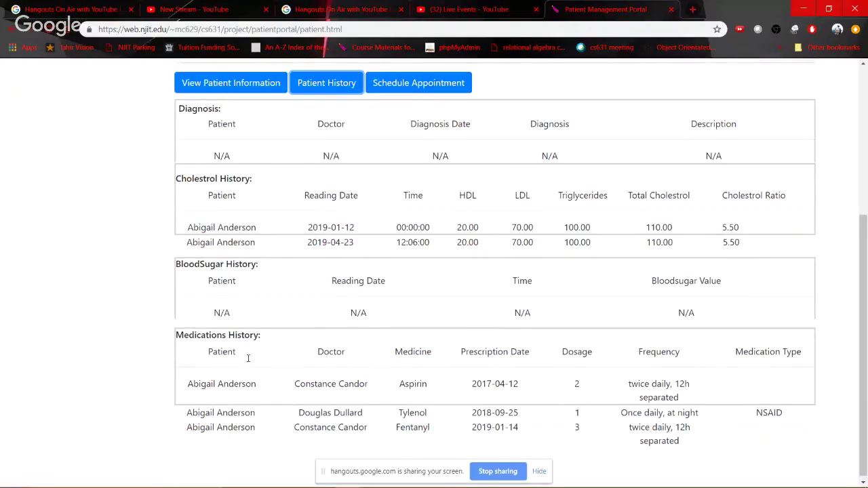
scroll(269, 403, up, 4)
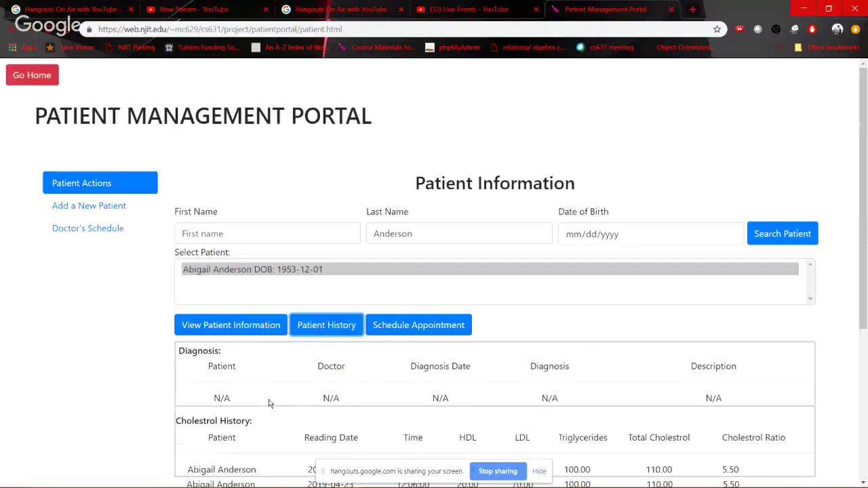
Clear the last-name filter and search with no filters to list every patient
click(411, 224)
key(ctrl+a)
key(BackSpace)
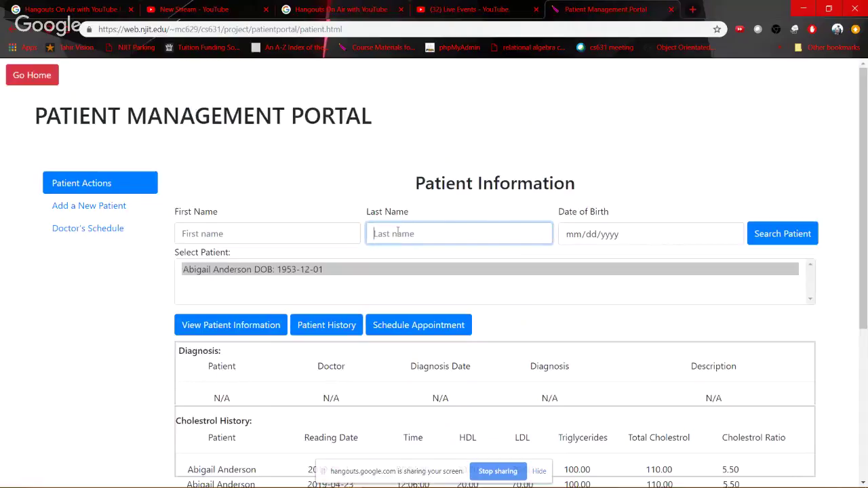
click(801, 231)
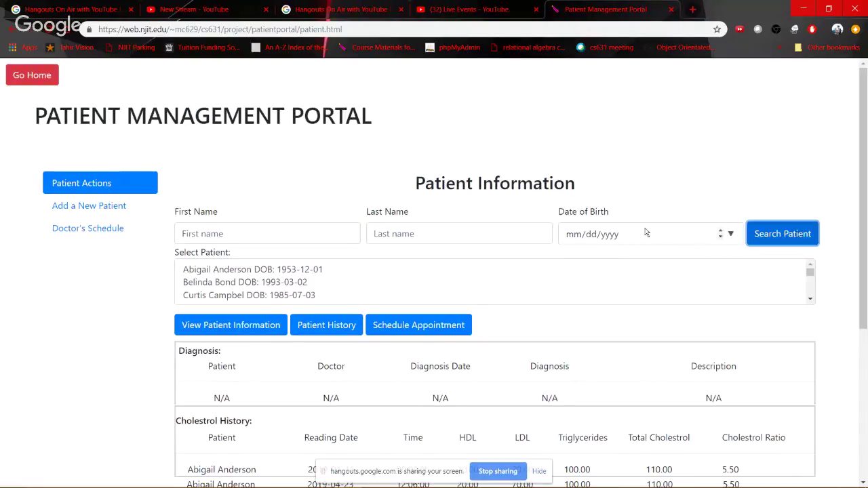
Select the patient born 1985-07-03 from the full results list
click(238, 273)
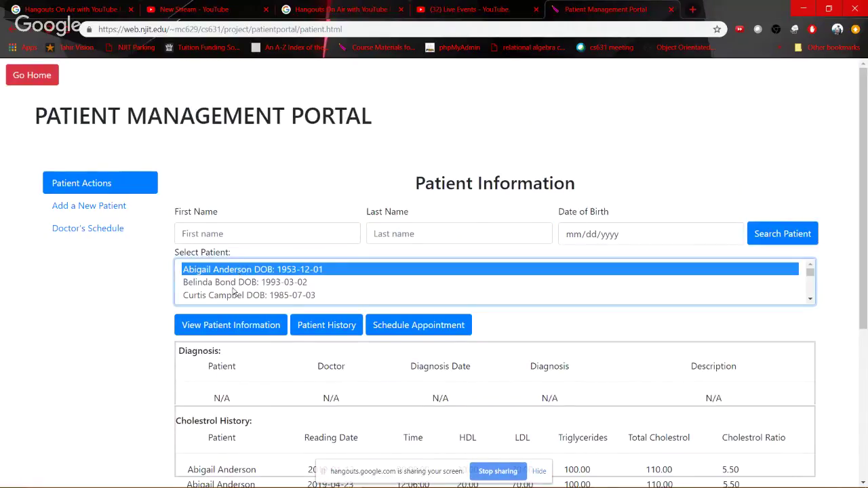
scroll(233, 291, down, 2)
scroll(234, 290, up, 2)
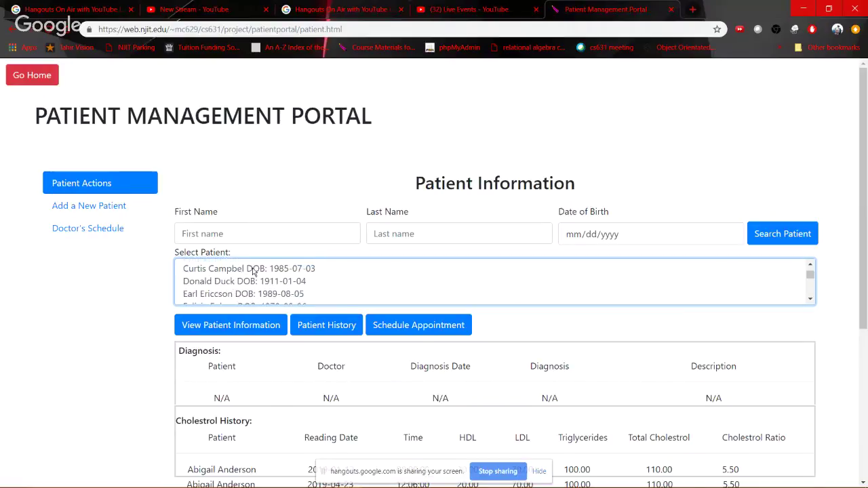
click(487, 267)
click(648, 233)
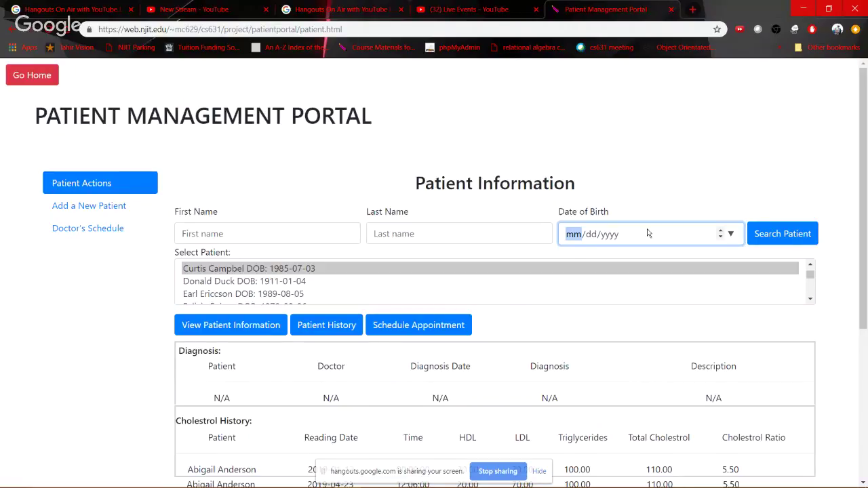
text(07/03/)
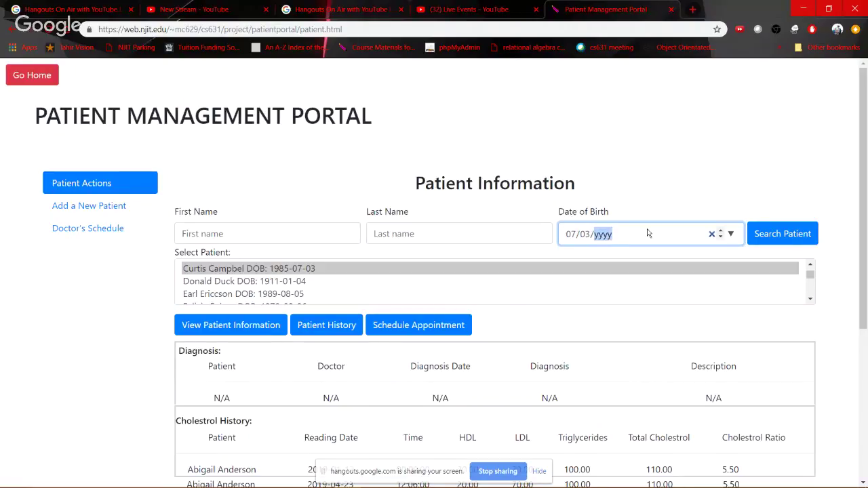
text(1985)
click(785, 242)
click(255, 271)
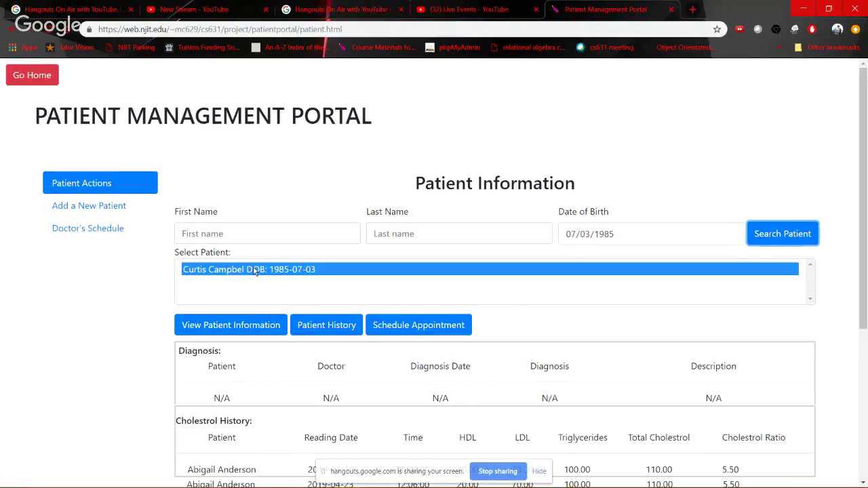
click(332, 329)
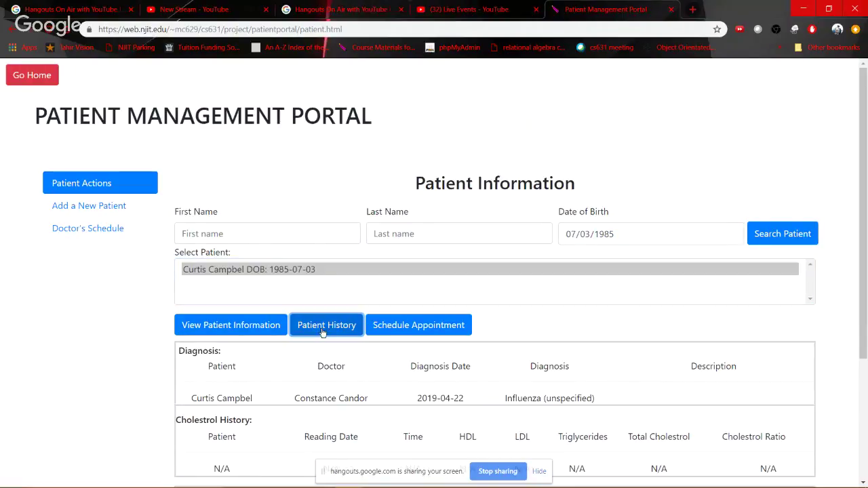
click(205, 329)
scroll(395, 388, down, 3)
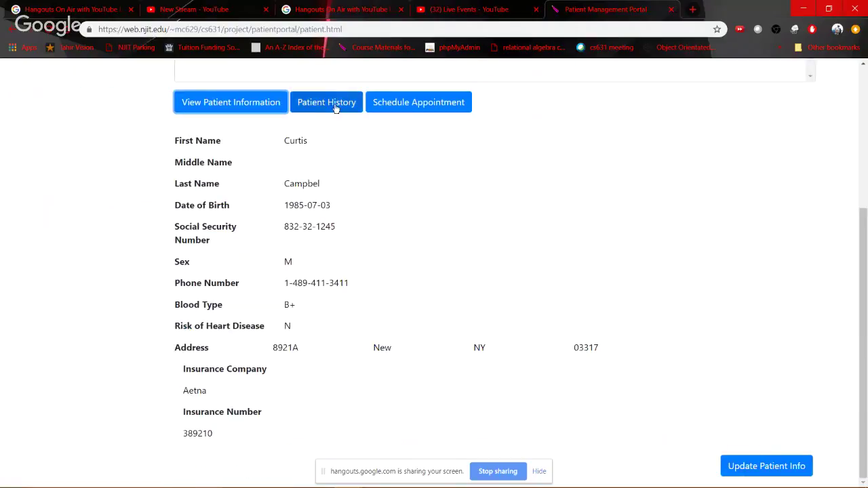
click(334, 107)
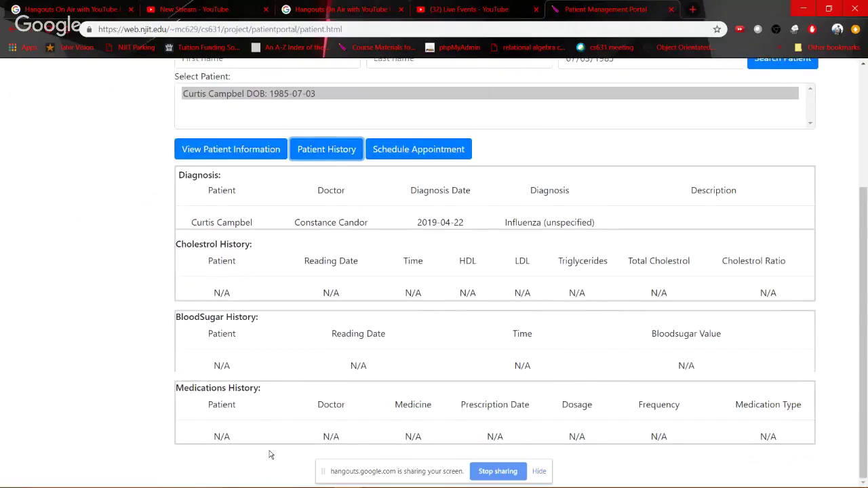
Start a booking with the second listed doctor on 05/20/2019
click(410, 153)
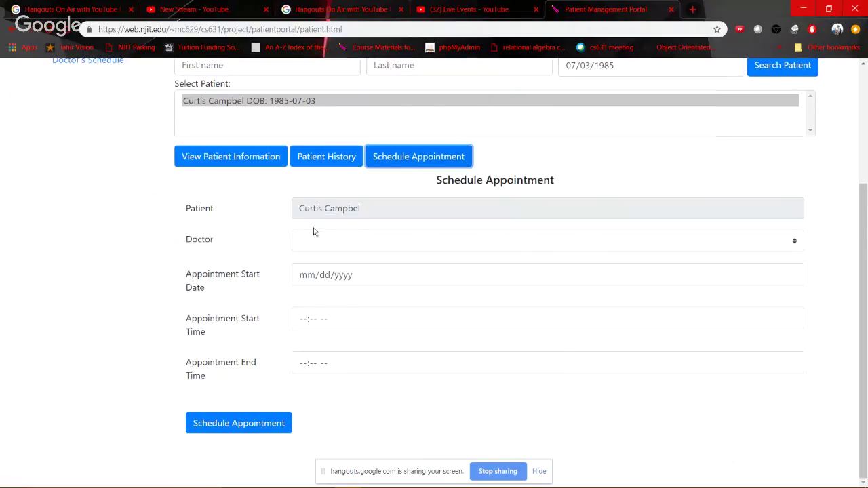
click(345, 246)
click(339, 297)
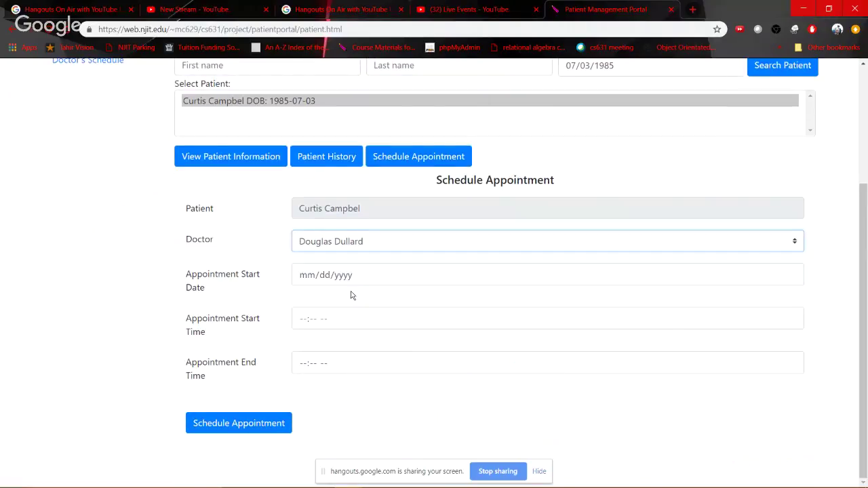
click(791, 274)
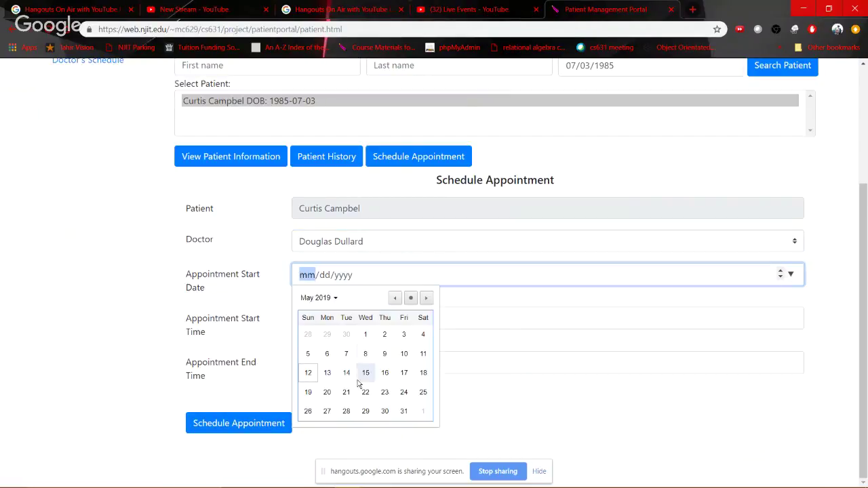
click(327, 392)
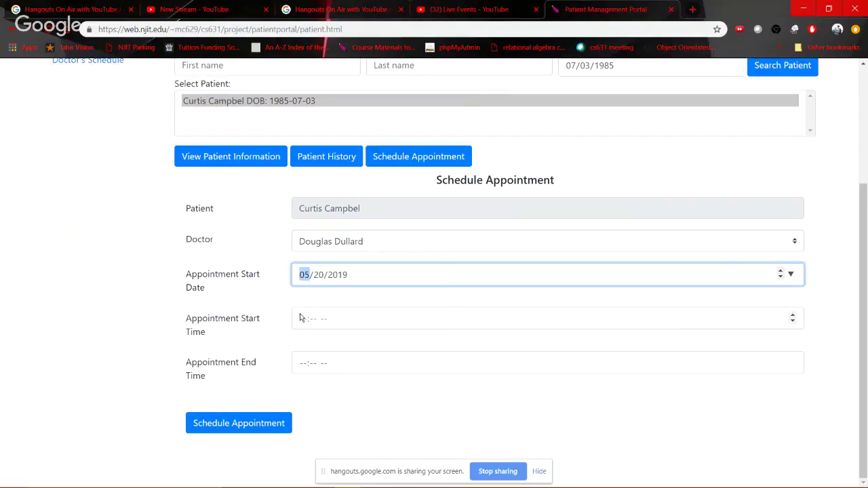
Set 09:00 AM to 10:00 AM, submit, and acknowledge 'Appointment Successful !'
click(300, 322)
text(0900)
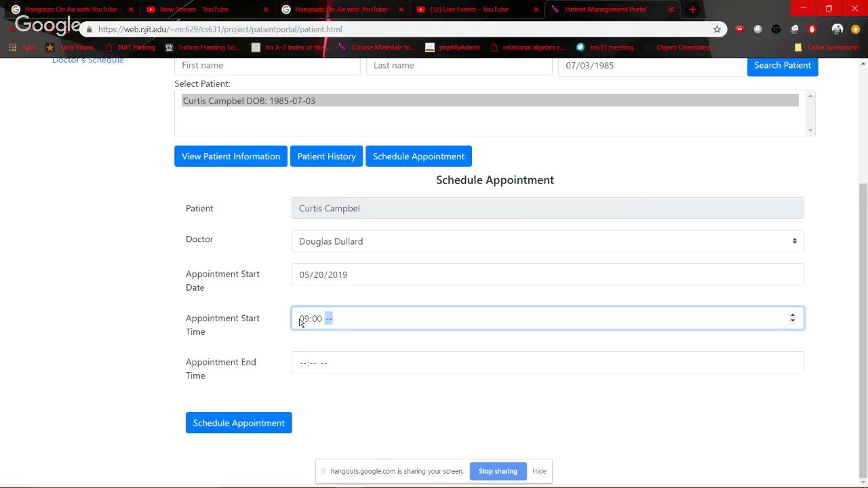
text(a)
key(Tab)
text(10)
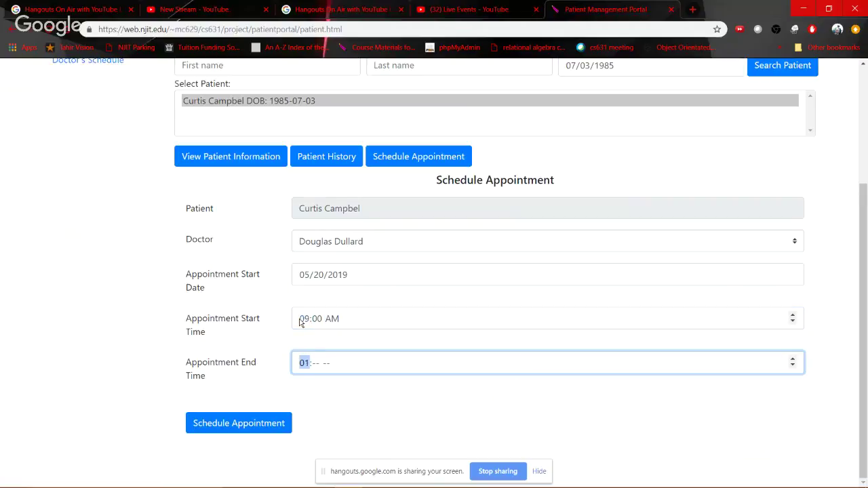
text(00a)
key(Tab)
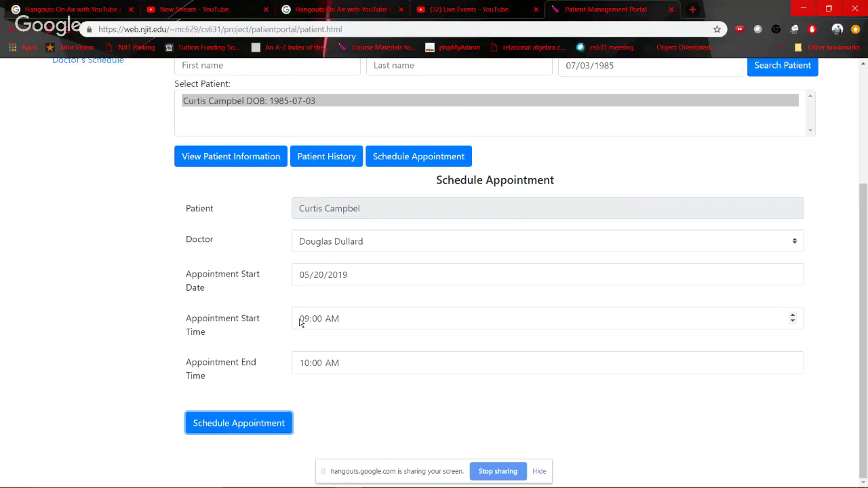
click(234, 426)
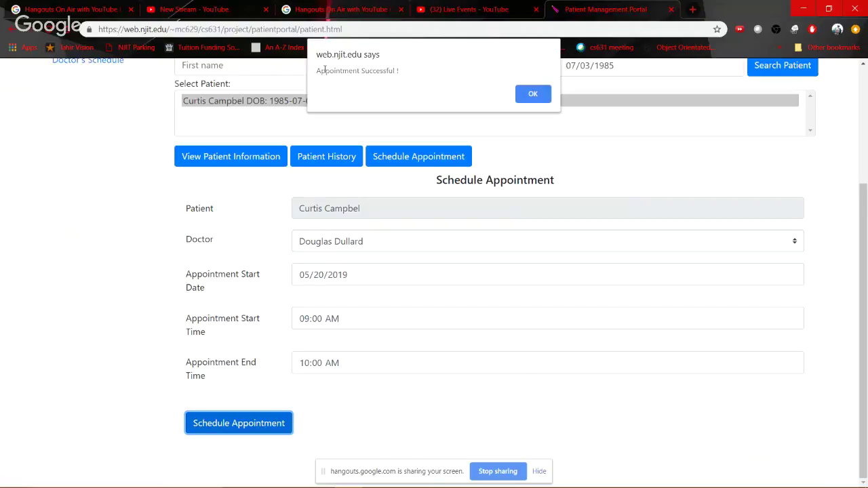
drag(325, 70, 427, 77)
click(533, 95)
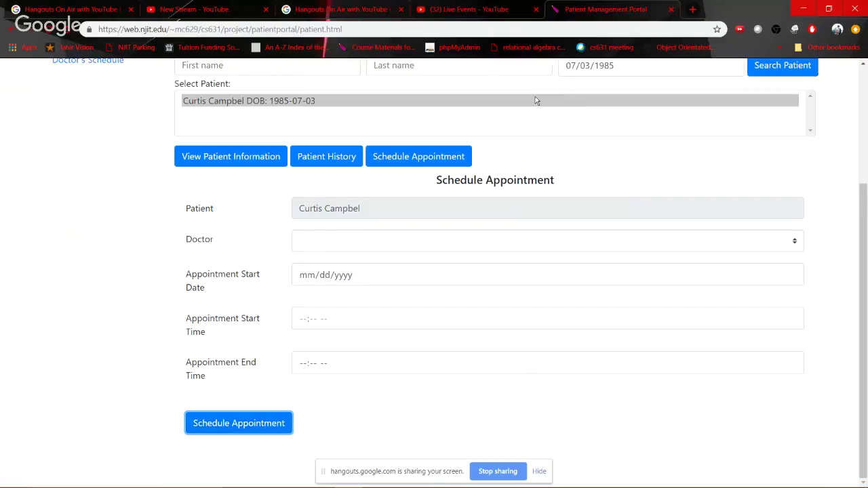
key(alt+Tab)
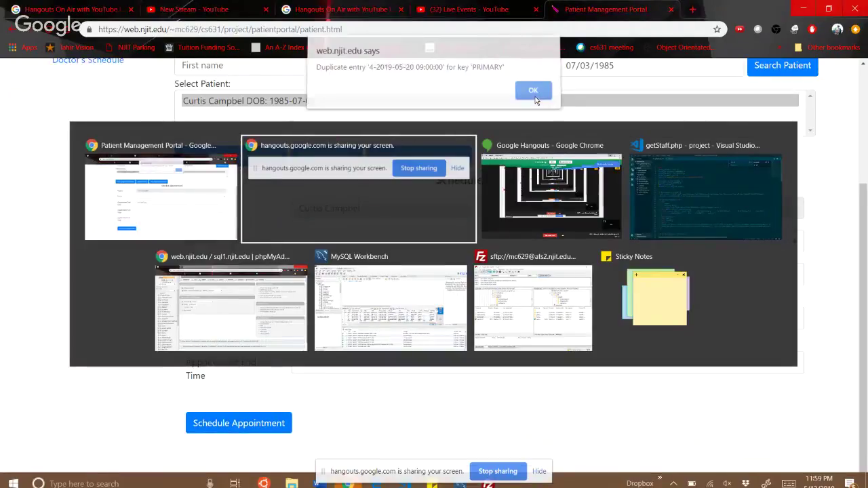
key(alt+Tab)
key(alt+Tab)
key(alt+Tab)
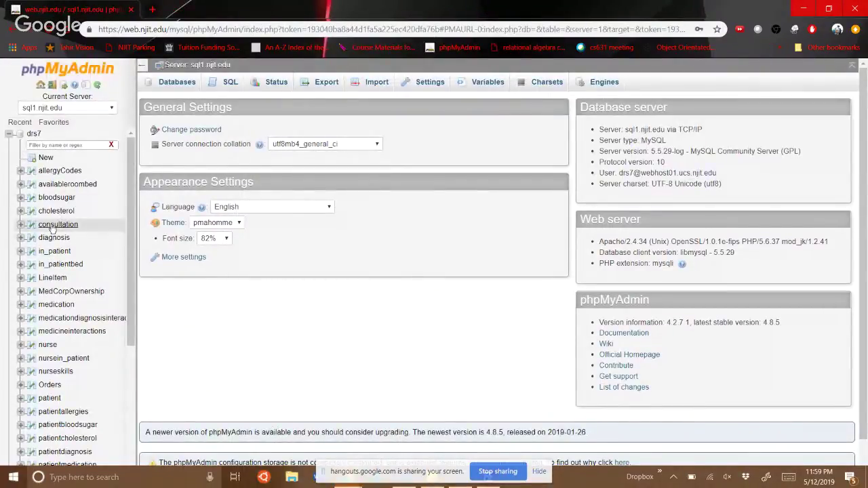
click(55, 225)
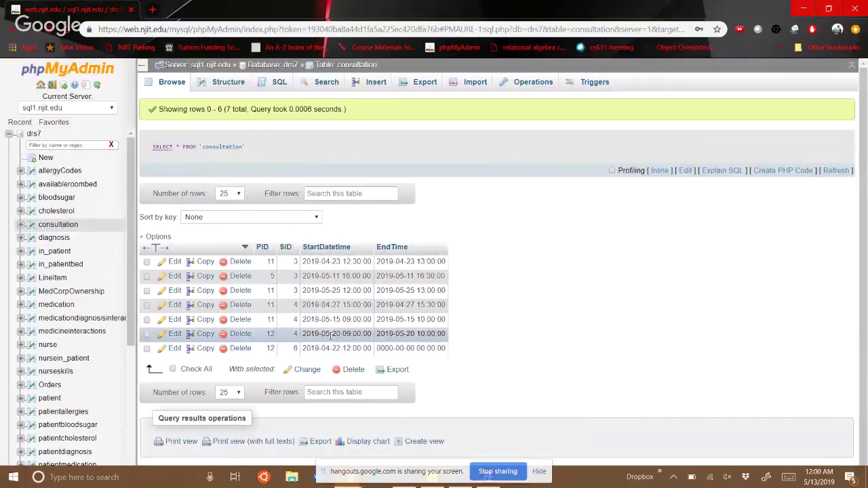
drag(330, 333, 435, 333)
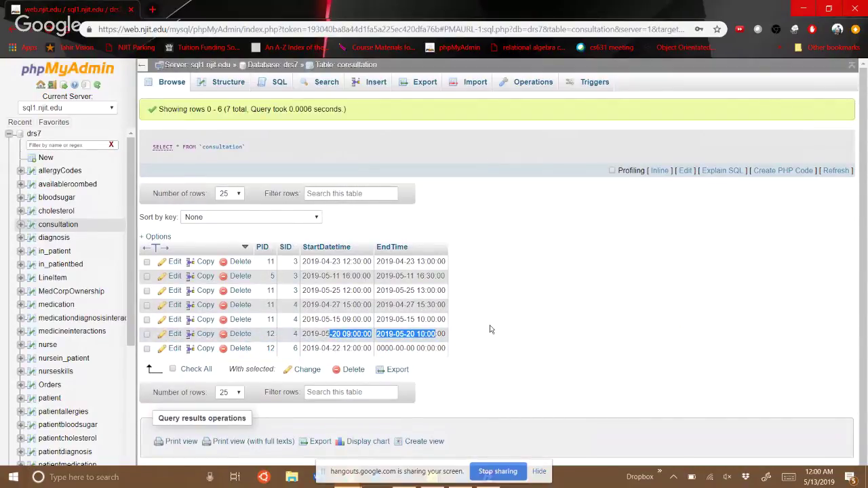
key(alt+Tab)
click(529, 92)
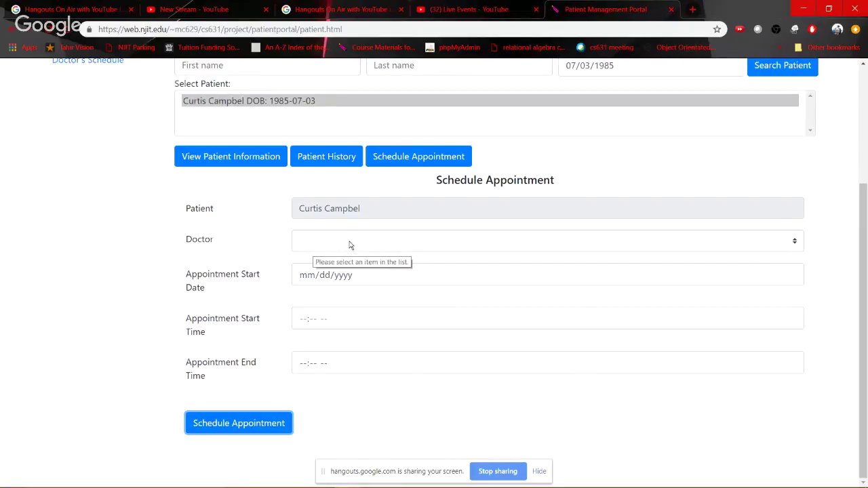
Choose the third listed doctor and the date 05/20/2019
click(471, 250)
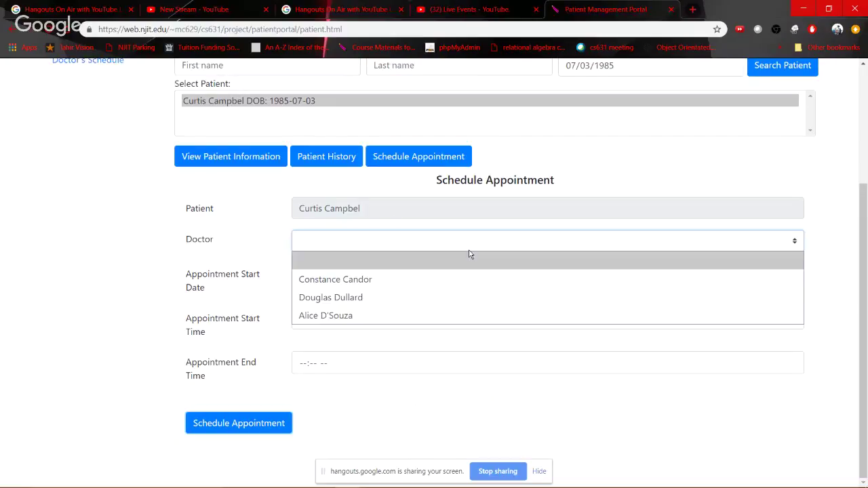
click(354, 311)
click(364, 276)
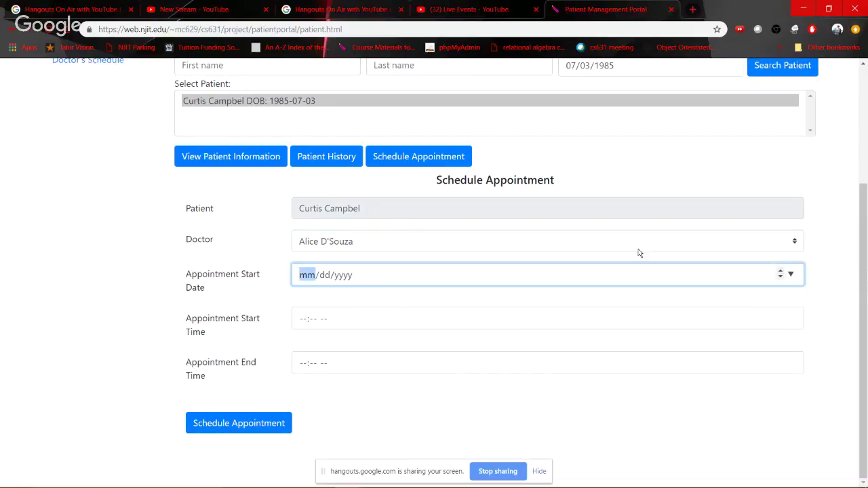
key(alt+Tab)
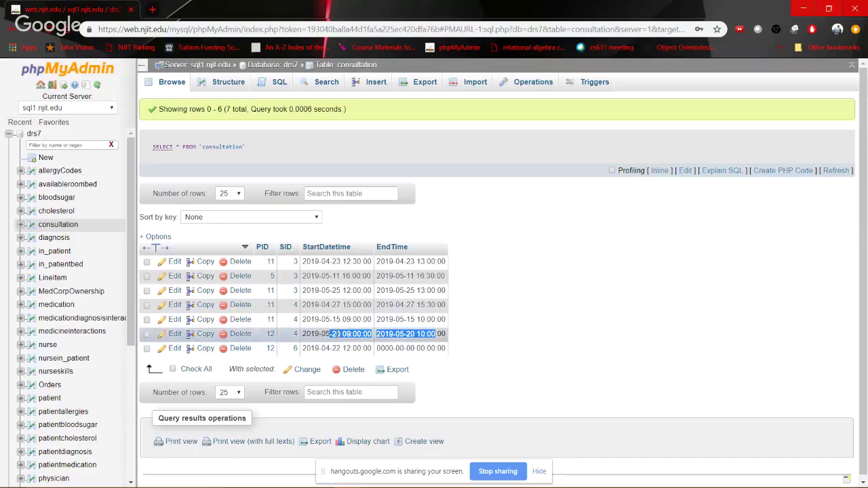
key(alt+Tab)
click(791, 275)
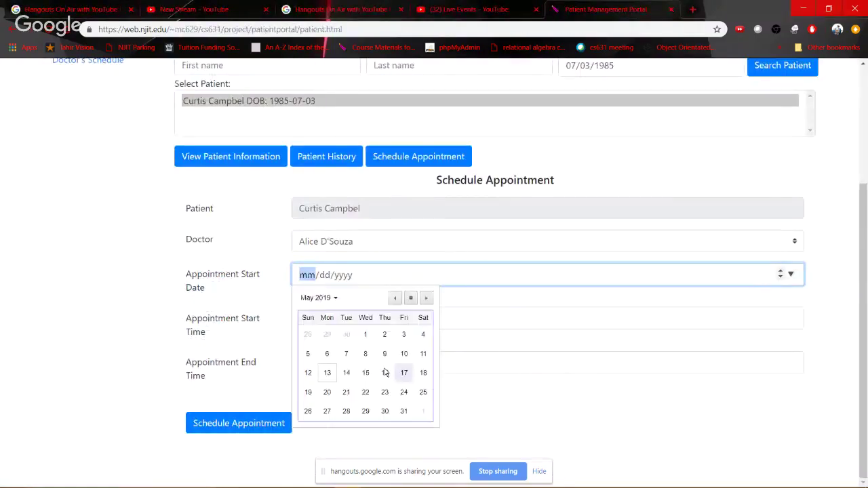
click(326, 392)
Enter 09:00 AM to 10:00 AM, book it, and dismiss the success message
click(442, 331)
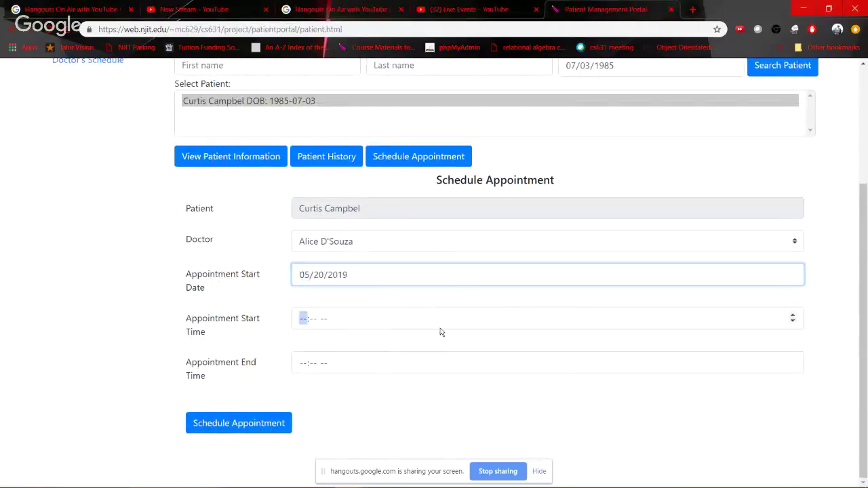
text(09:)
text(00a)
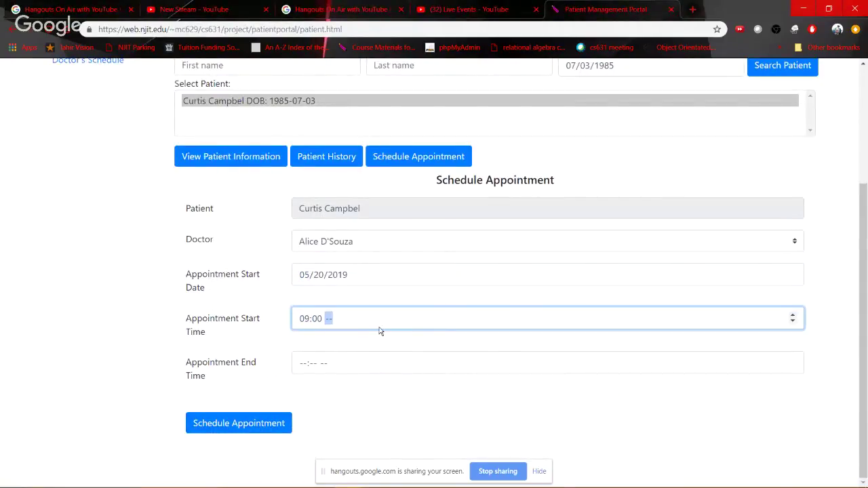
key(Tab)
text(10)
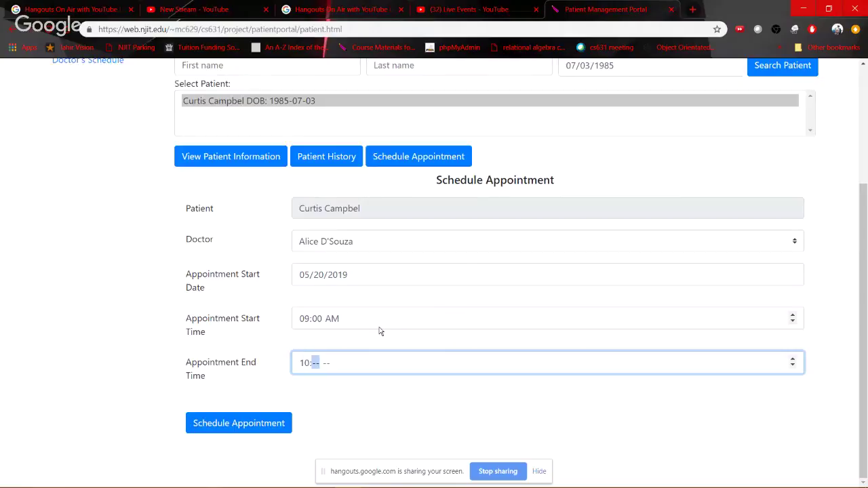
text(00a)
key(Tab)
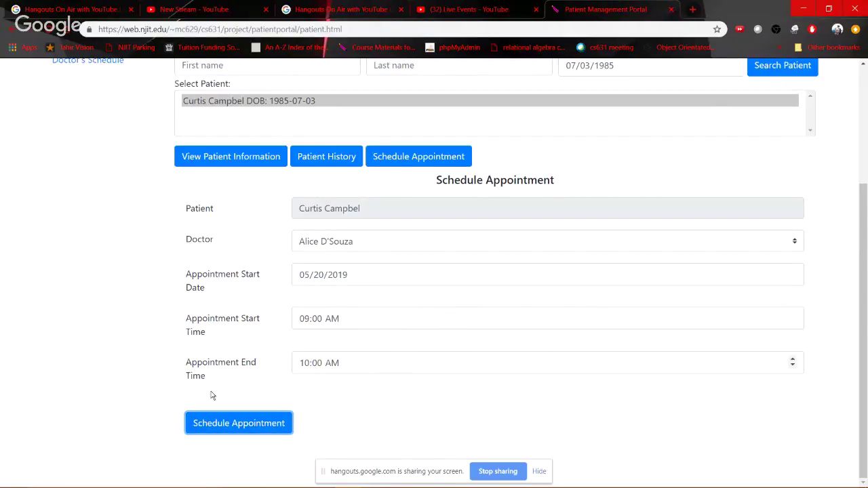
click(274, 423)
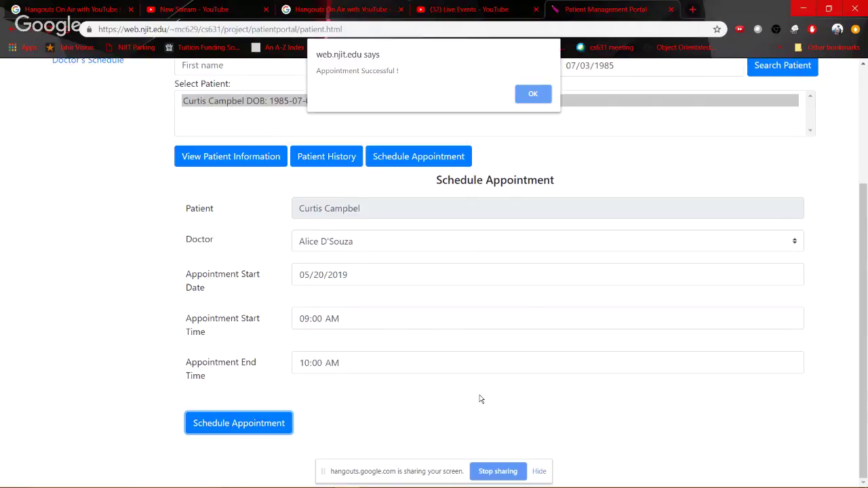
click(529, 91)
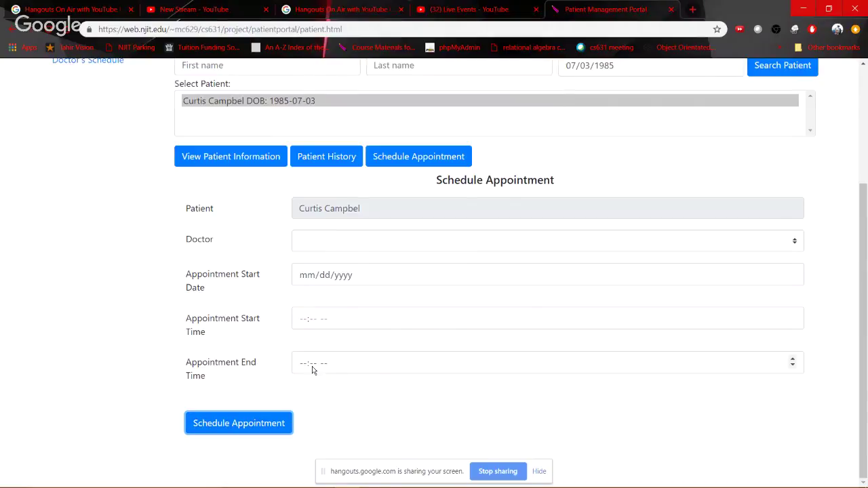
Pick the same doctor again and the start date 05/20/2019
scroll(495, 319, up, 1)
scroll(495, 318, down, 1)
click(403, 242)
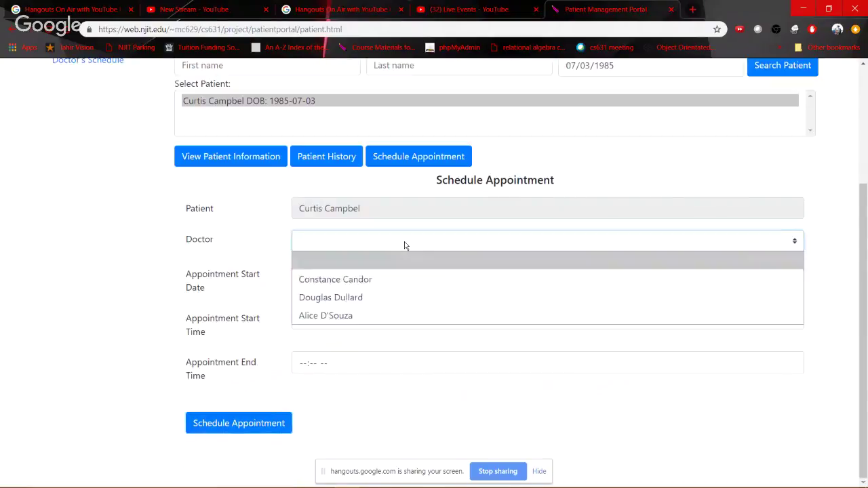
click(326, 316)
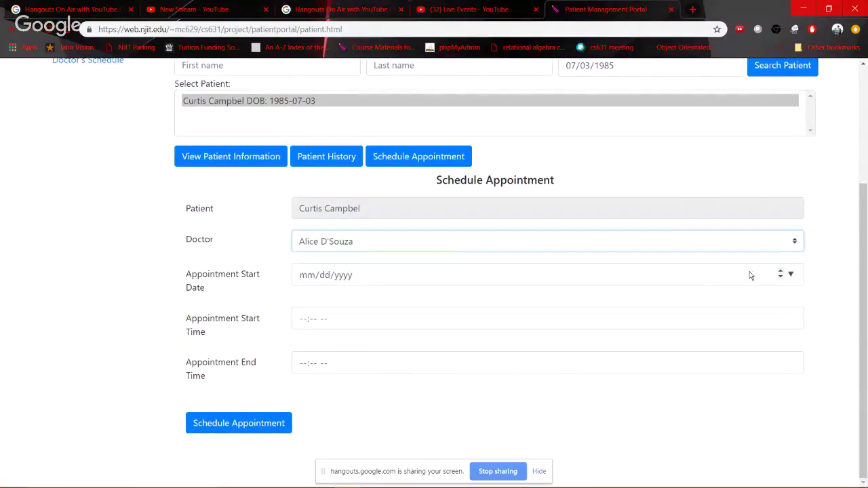
click(794, 276)
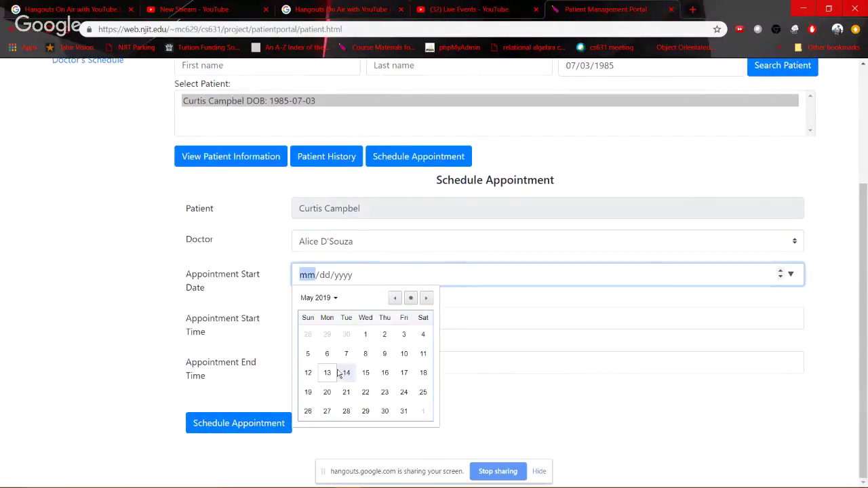
click(328, 392)
Enter the time slot 09:00 AM to 10:00 AM
click(767, 320)
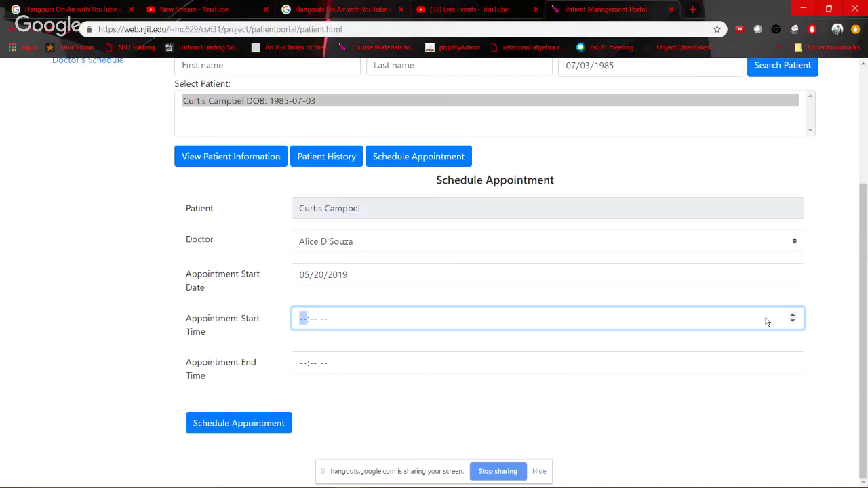
text(1000)
key(shift+Tab)
text(9)
key(Tab)
key(Tab)
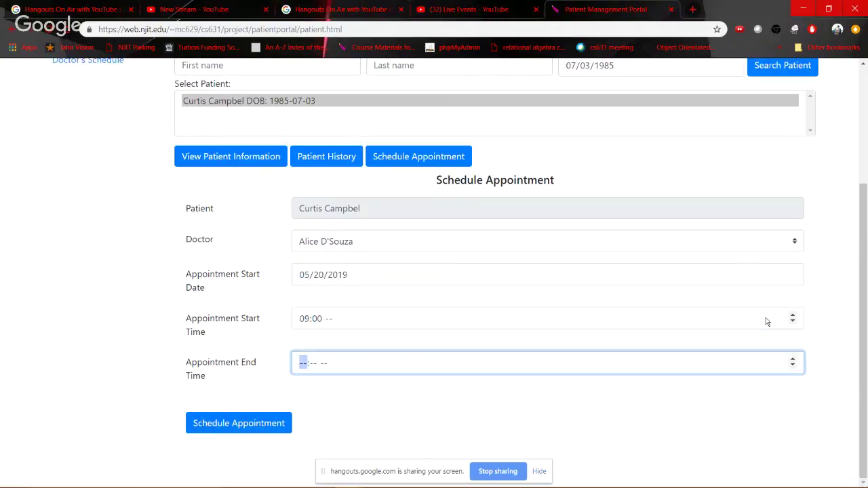
key(shift+Tab)
text(a)
key(Tab)
text(10)
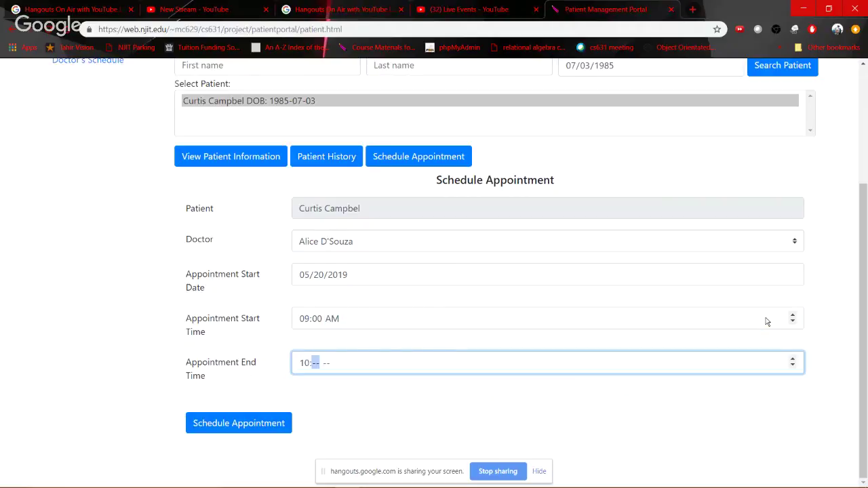
key(Tab)
key(shift+Tab)
text(00)
text(a)
key(Tab)
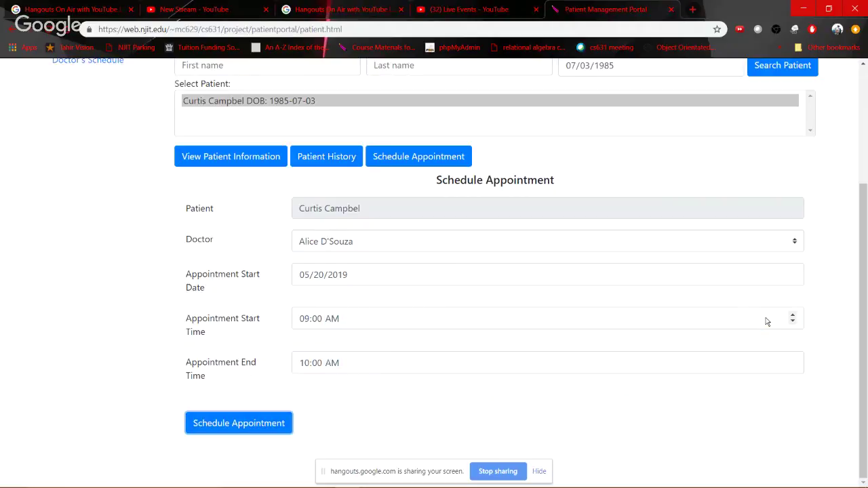
Submit the booking and dismiss the 'Duplicate entry' error for key 'PRIMARY'
key(Return)
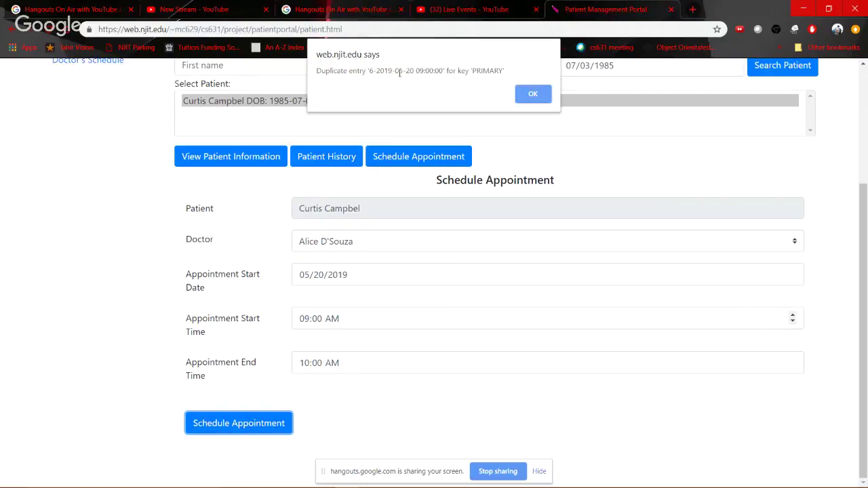
drag(366, 70, 427, 69)
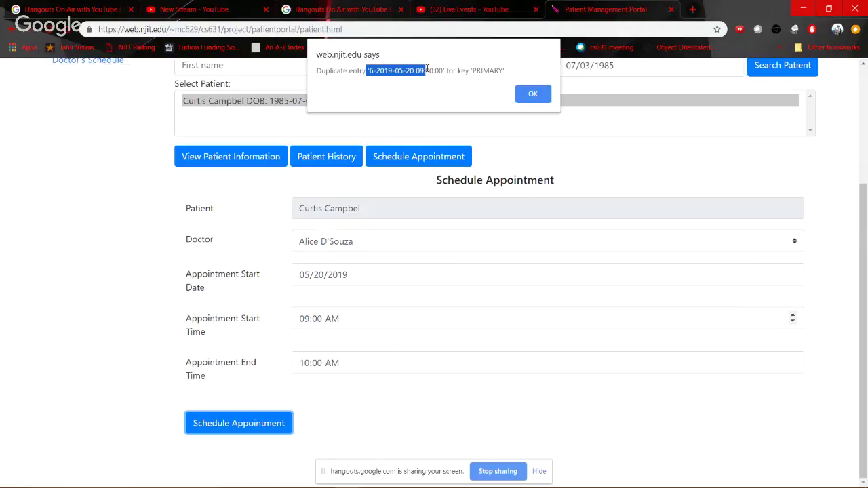
click(534, 95)
scroll(521, 229, up, 3)
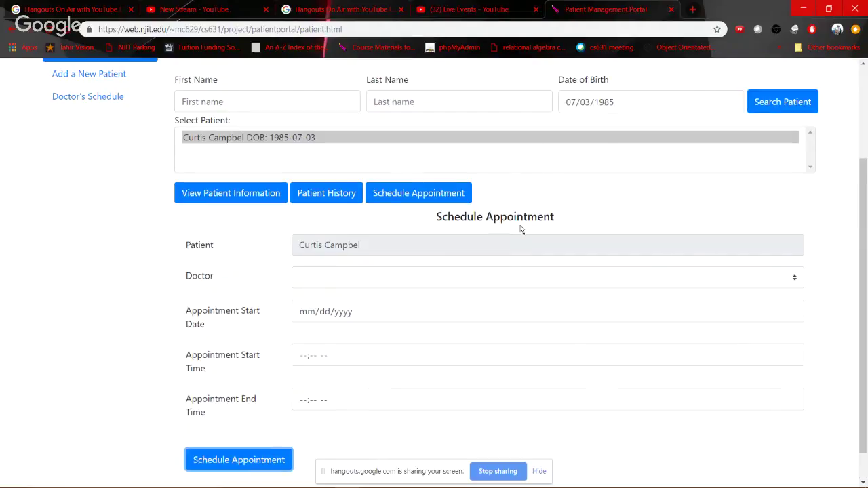
Start a new patient record with the patient's name, sex M and corrected 1987 birth date
click(86, 207)
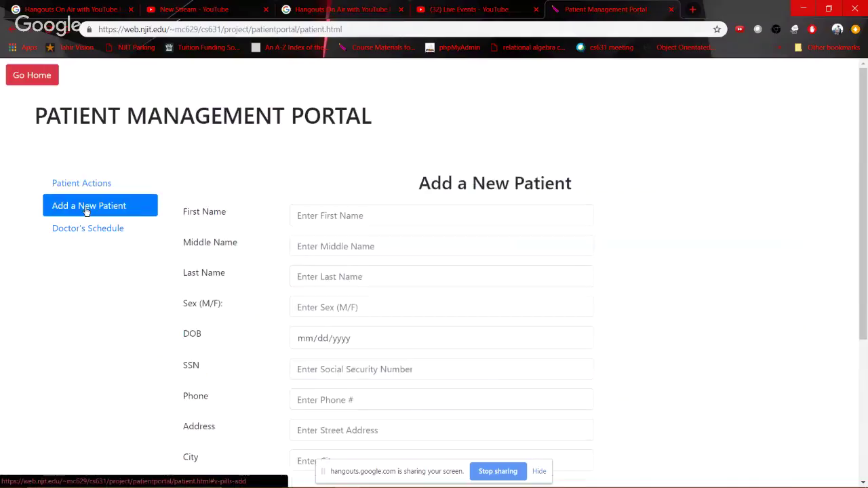
click(399, 224)
key(Tab)
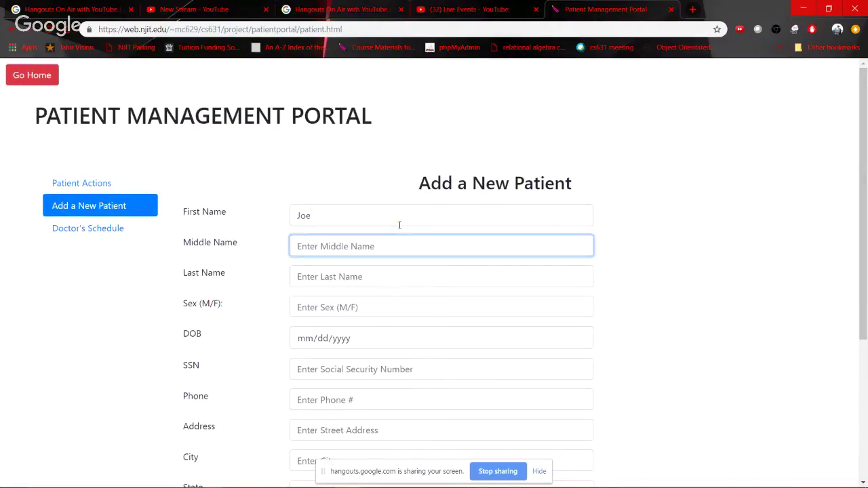
key(Tab)
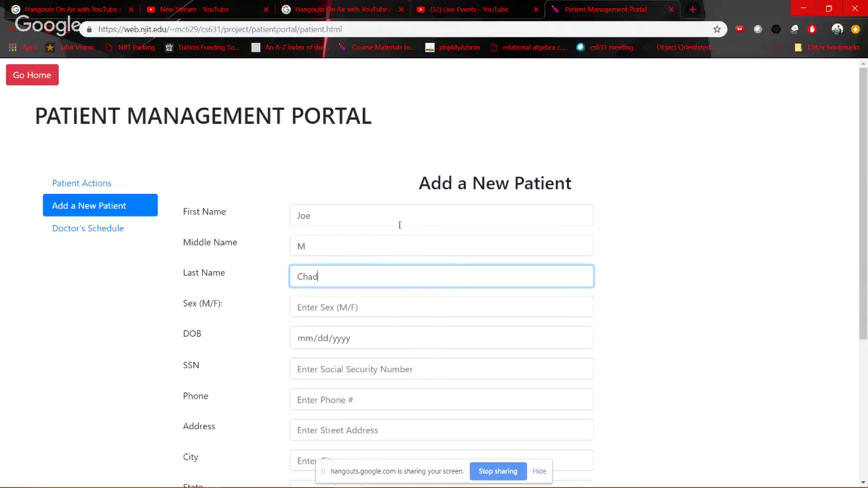
key(Tab)
text(M)
key(Tab)
text(01/)
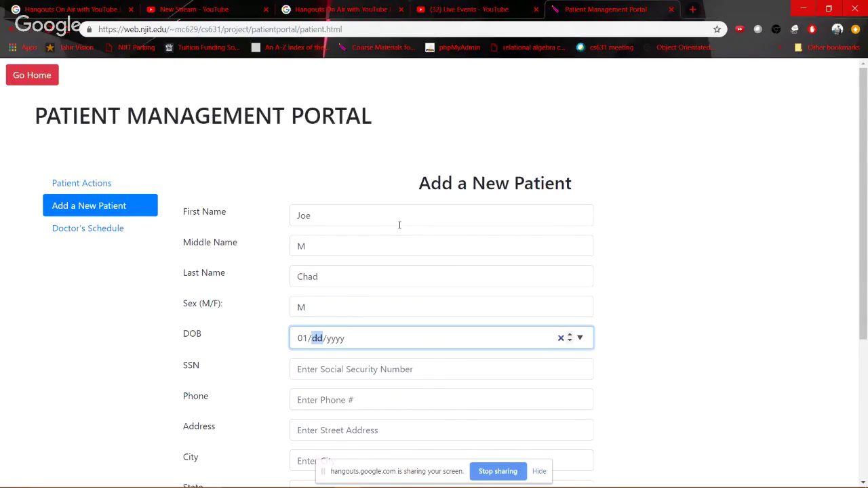
text(22/0019)
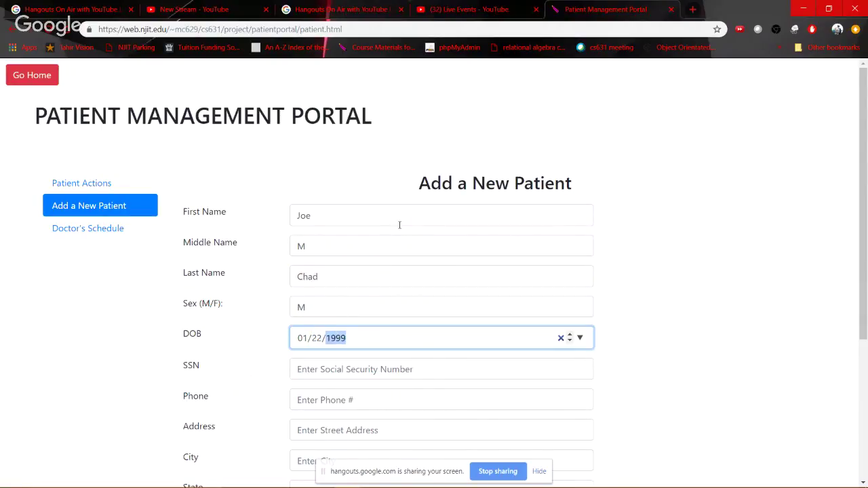
key(BackSpace)
text(1987)
Enter the patient's SSN and phone number, correcting the mistyped digits
key(Tab)
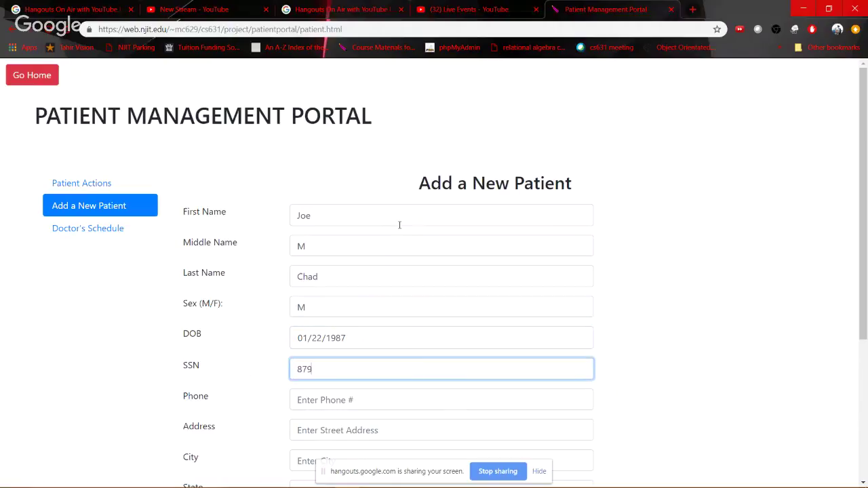
key(Tab)
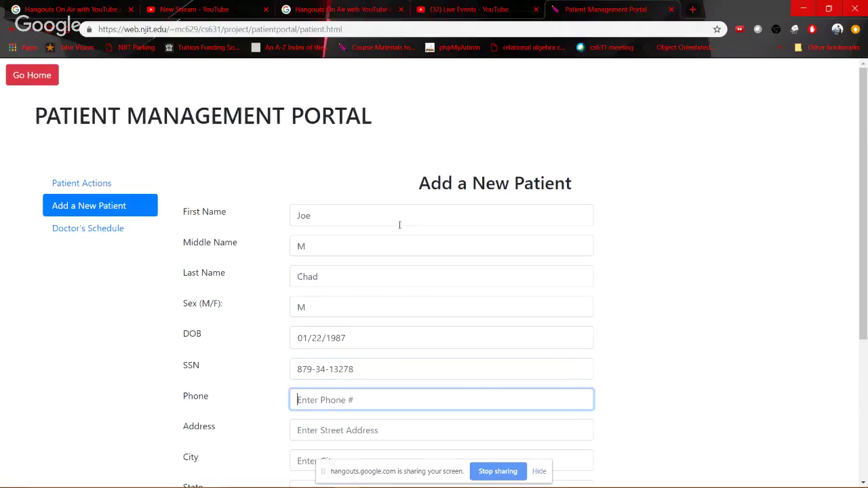
key(shift+Tab)
key(BackSpace)
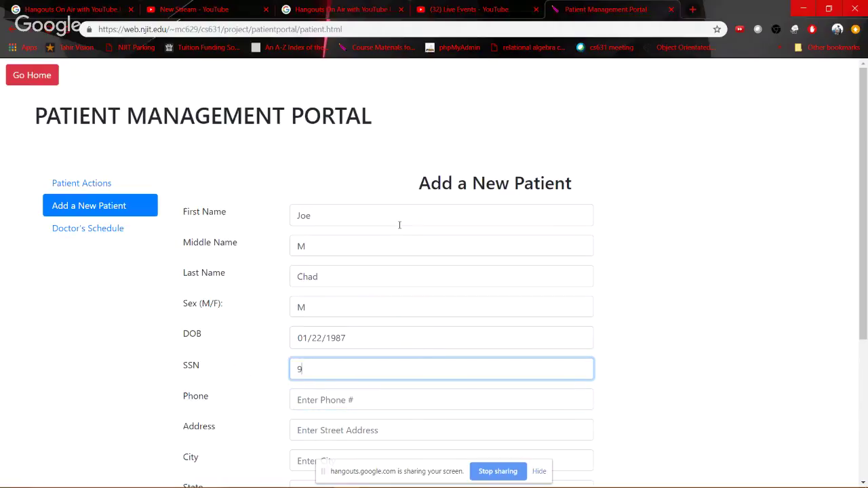
key(Tab)
text(9089)
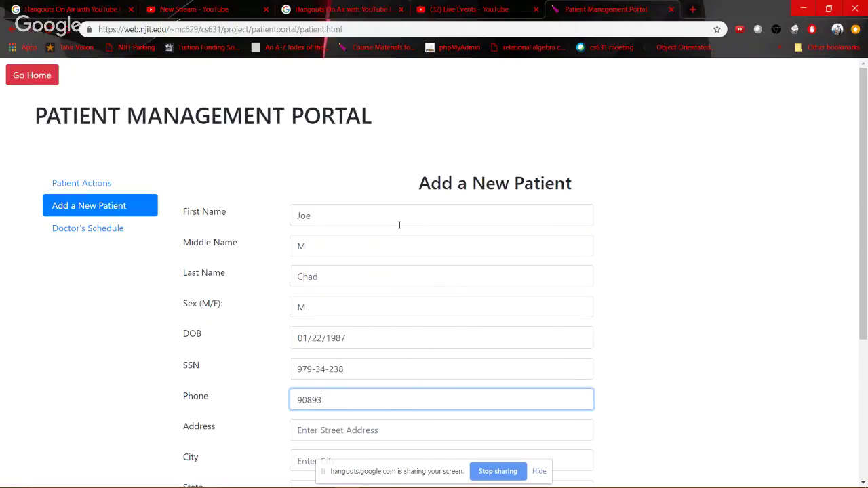
key(BackSpace)
Fill in the patient's street address, city, state NJ and zip code
key(Tab)
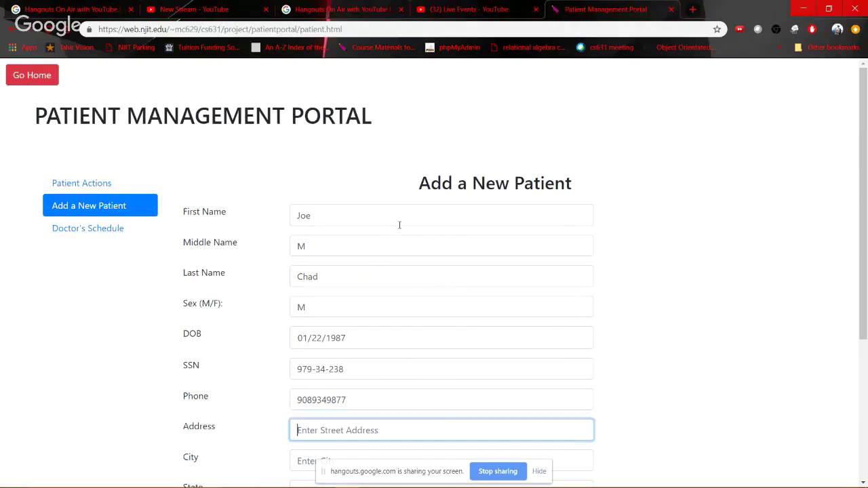
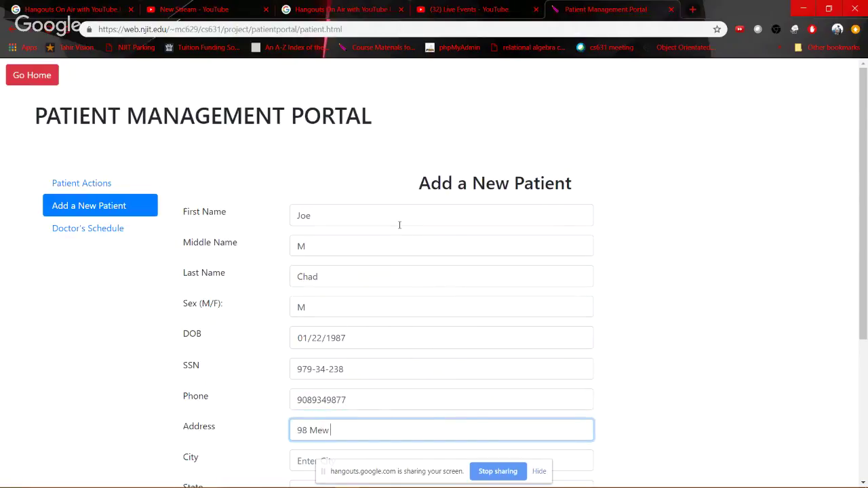
key(Tab)
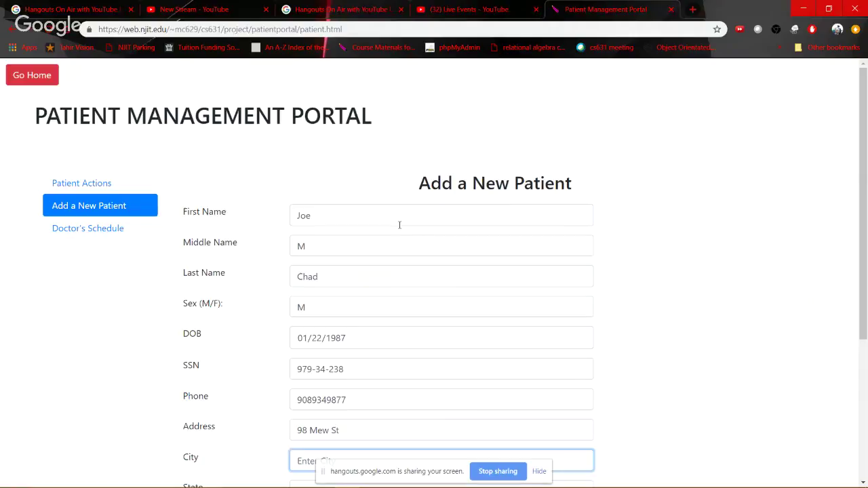
text(Elizabeth)
key(Escape)
scroll(645, 260, down, 3)
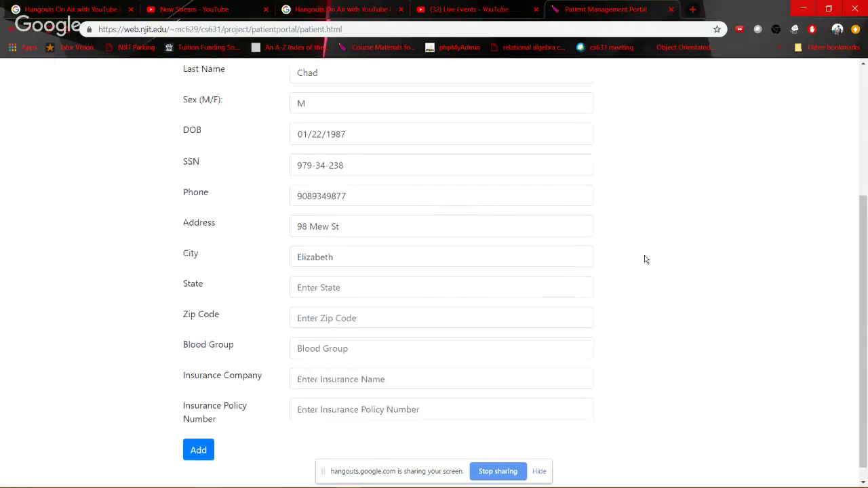
key(shift+Tab)
key(shift+Tab)
key(shift+Tab)
key(shift+Tab)
key(shift+Tab)
key(shift+Tab)
key(shift+Tab)
key(shift+Tab)
scroll(326, 358, down, 3)
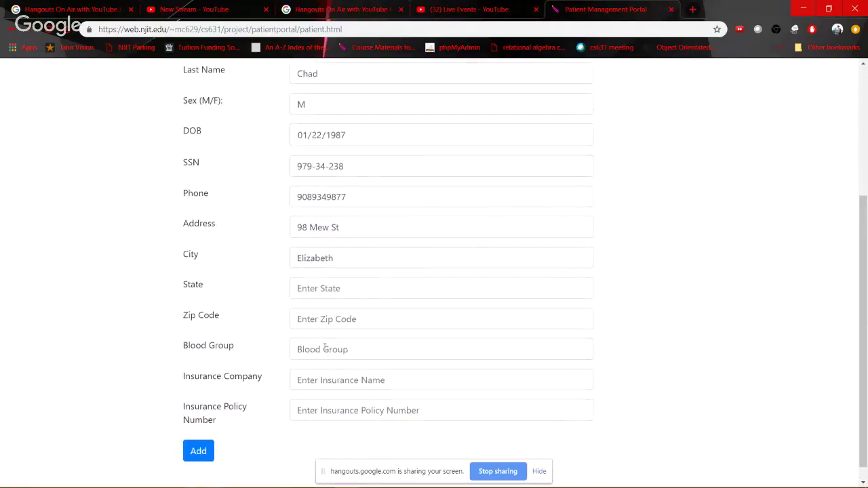
click(317, 294)
text(NJ)
key(Tab)
text(0720)
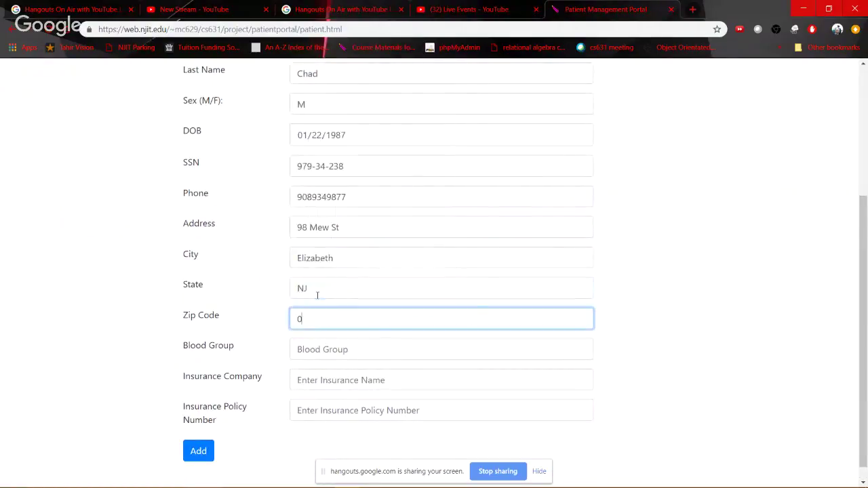
click(317, 296)
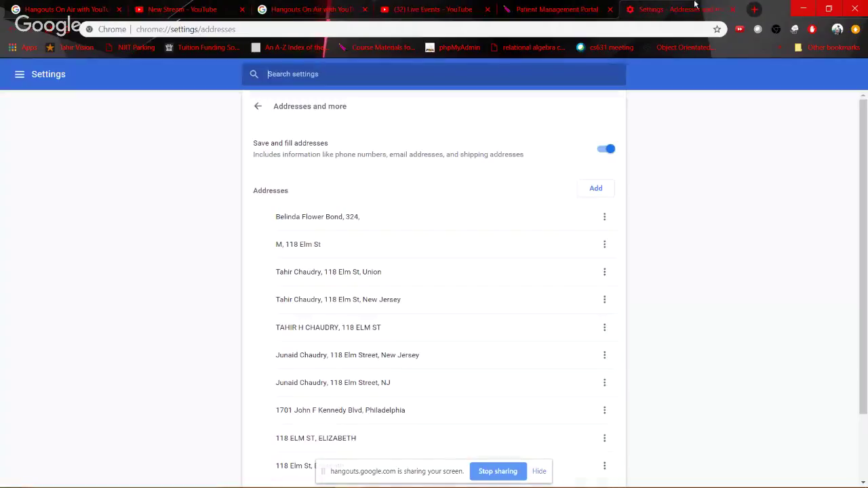
click(733, 9)
Enter blood group B, insurer Aetna and the policy number, then add the patient
click(322, 358)
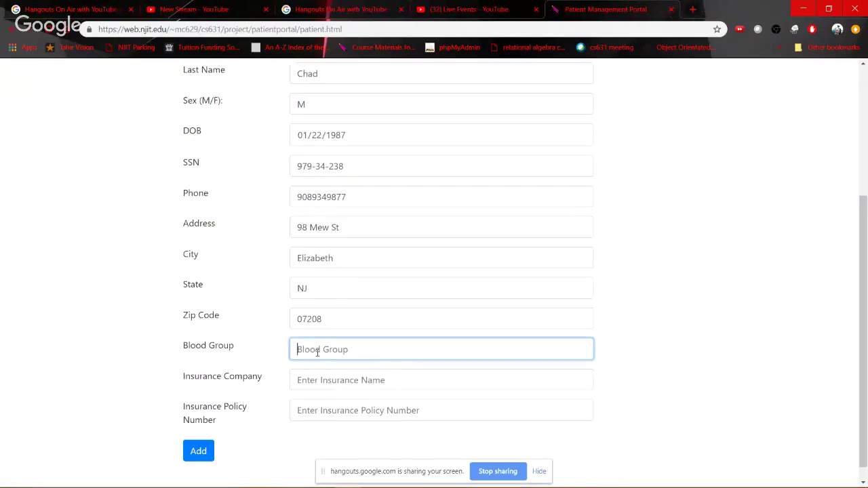
text(B)
key(Tab)
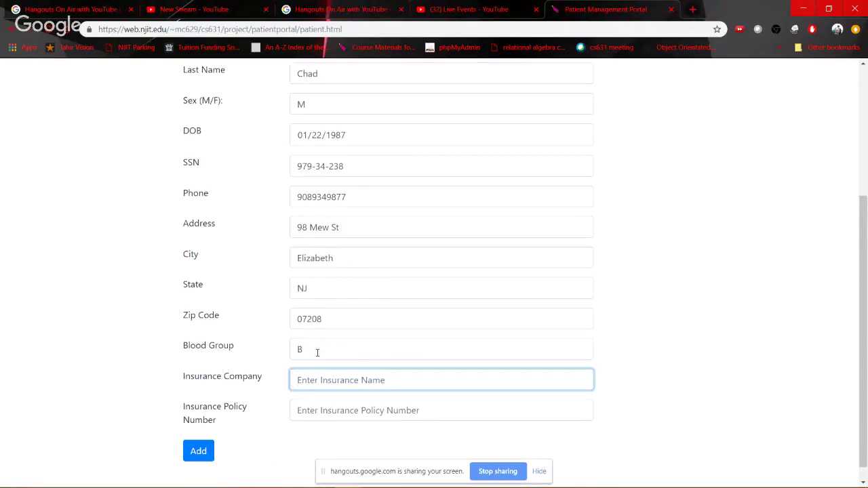
text(Aetna)
key(Tab)
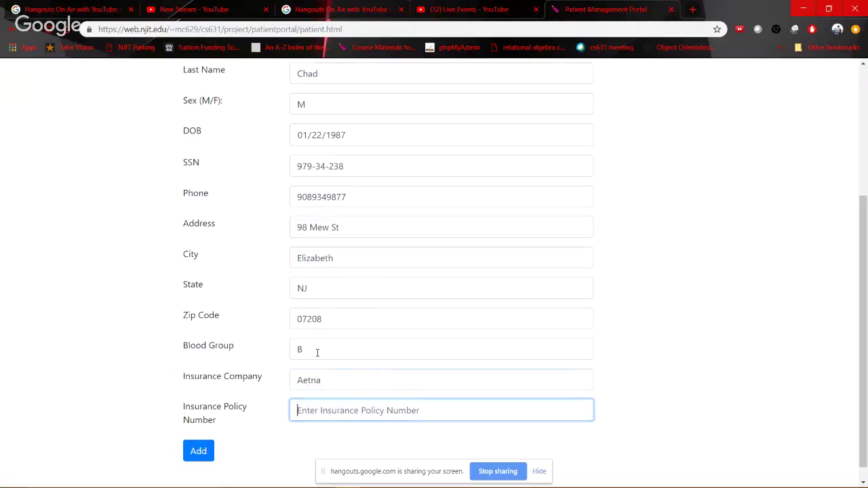
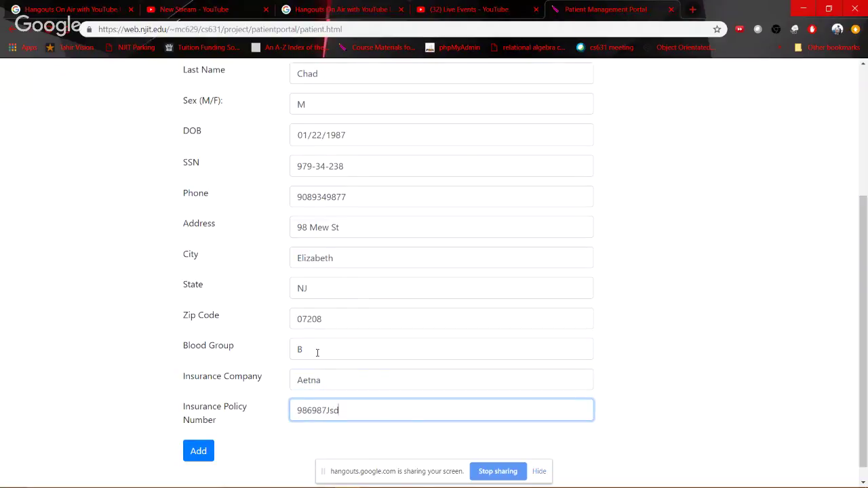
click(202, 451)
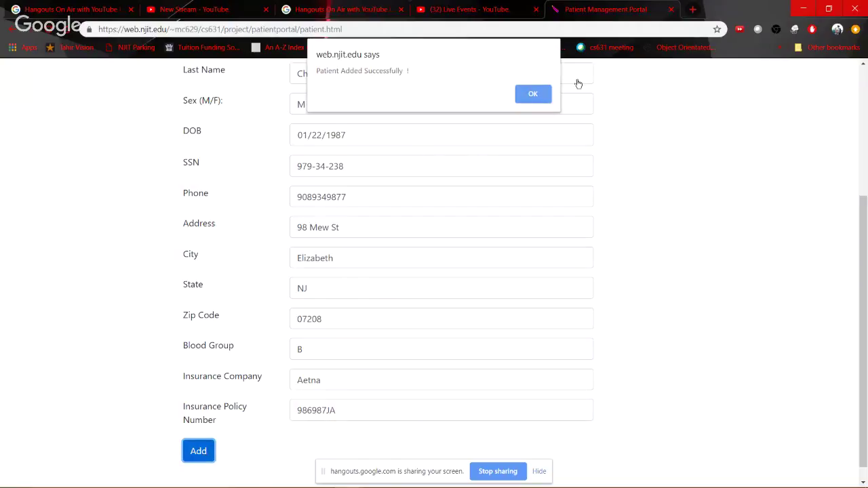
click(533, 95)
Search patients by the new patient's first name with the date of birth cleared
scroll(229, 186, up, 3)
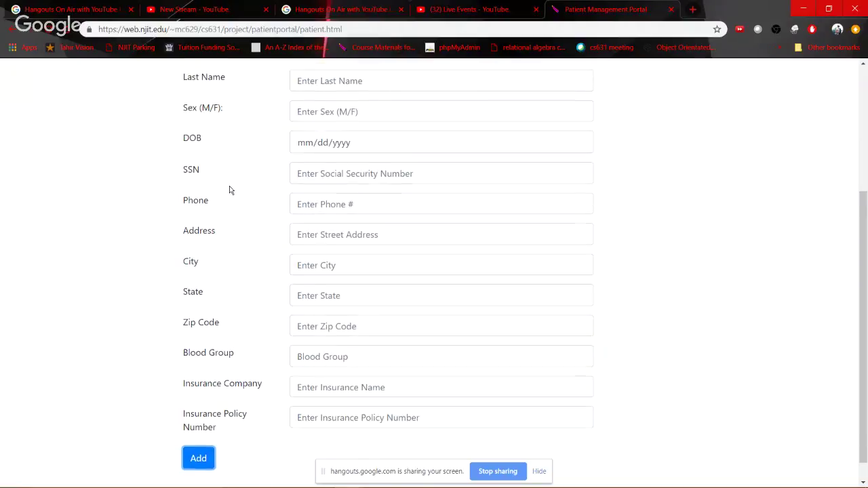
click(66, 182)
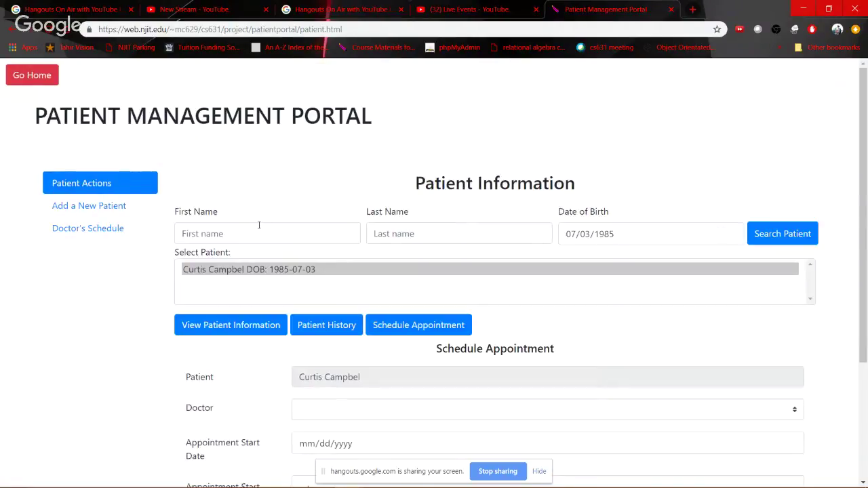
click(259, 226)
text(Joe)
key(Tab)
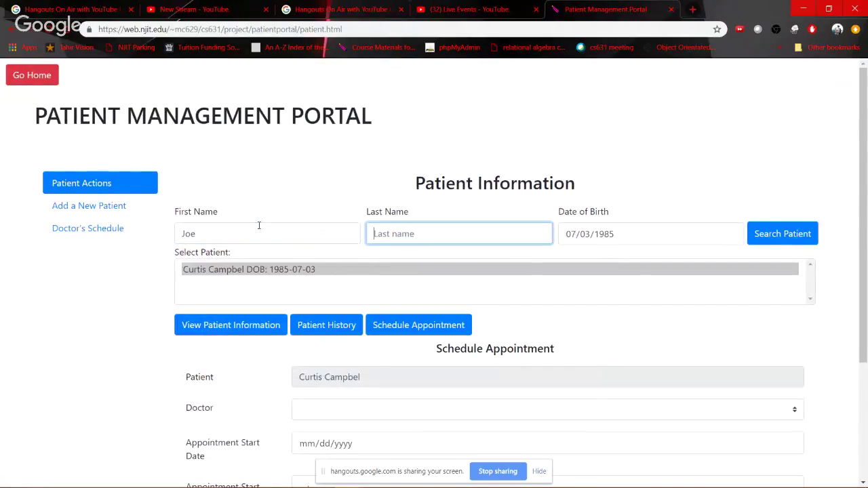
key(Tab)
key(BackSpace)
key(Tab)
key(BackSpace)
key(Tab)
key(BackSpace)
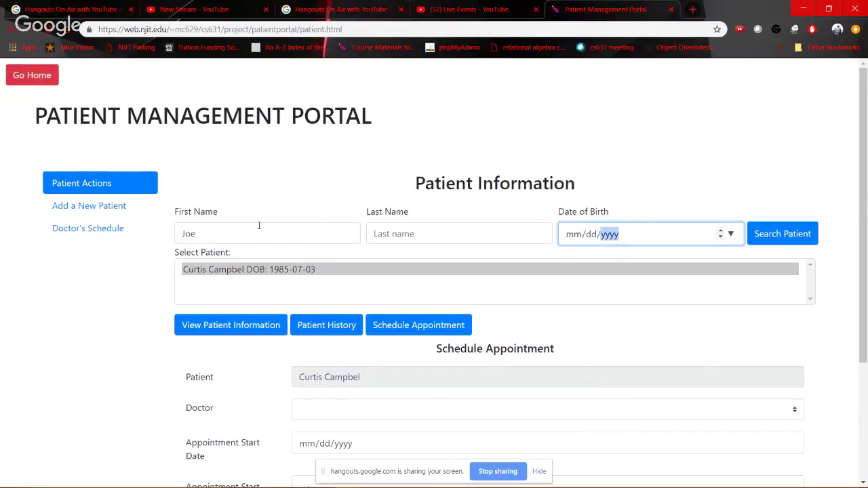
click(779, 235)
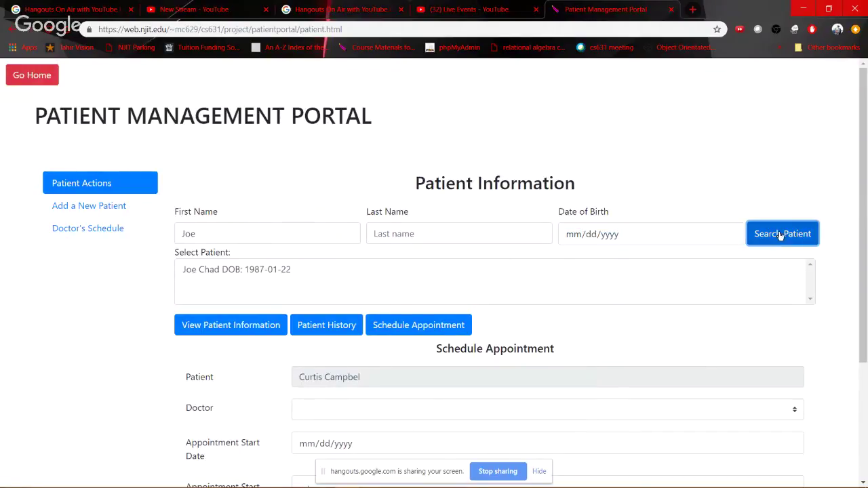
View the found patient's stored information, then switch to phpMyAdmin
click(261, 270)
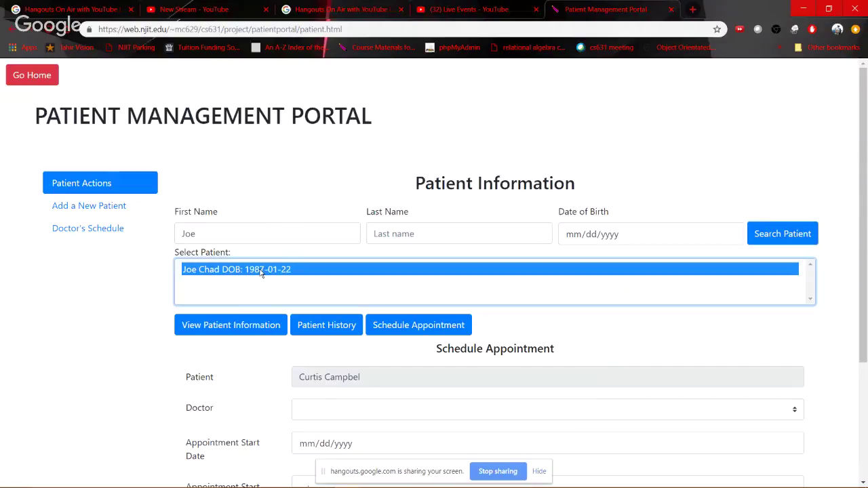
click(241, 327)
scroll(552, 379, down, 3)
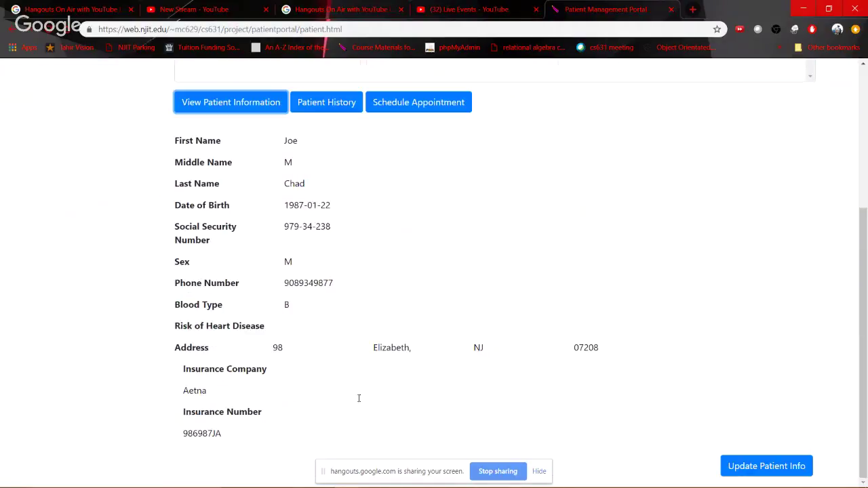
key(alt+Tab)
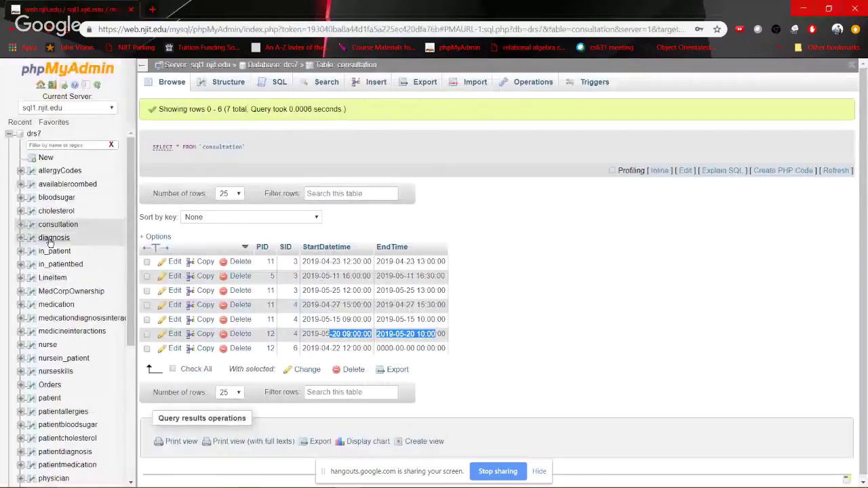
Open the patient table in phpMyAdmin and check the new patient's values in row 215
scroll(53, 316, down, 3)
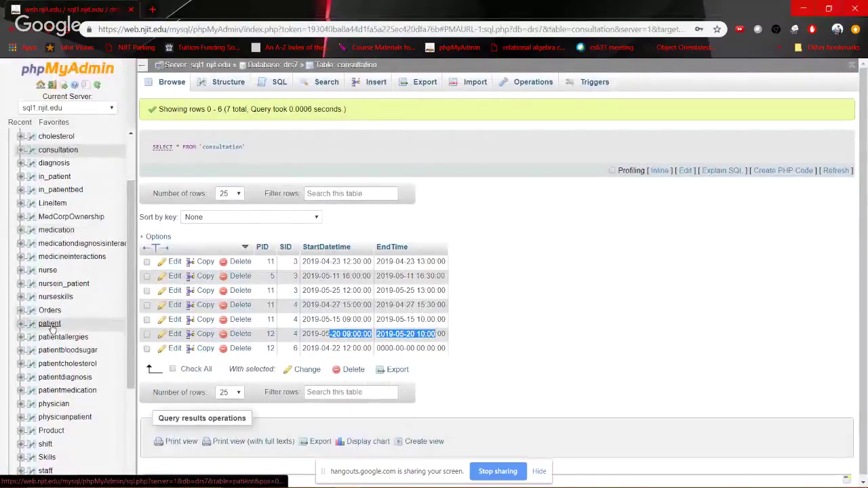
click(50, 325)
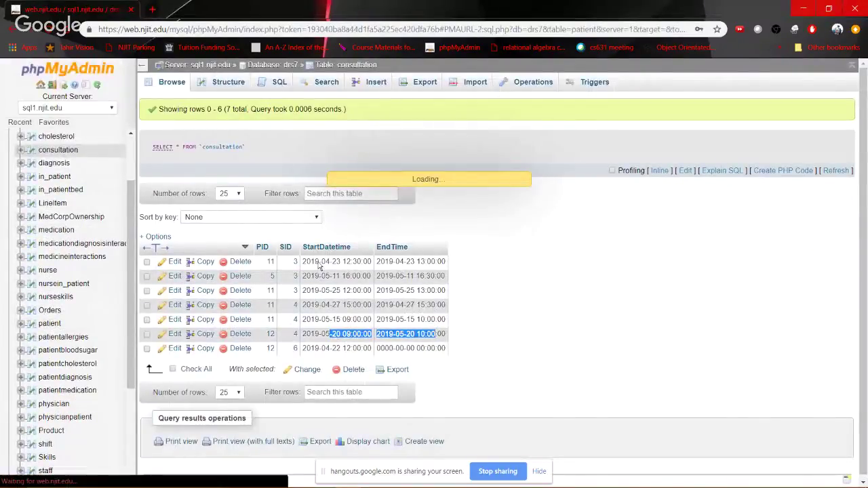
scroll(315, 358, down, 3)
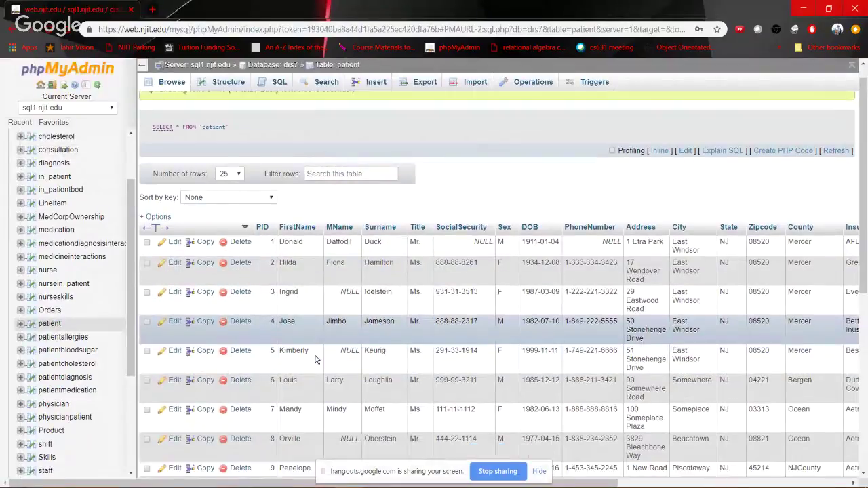
scroll(316, 358, down, 2)
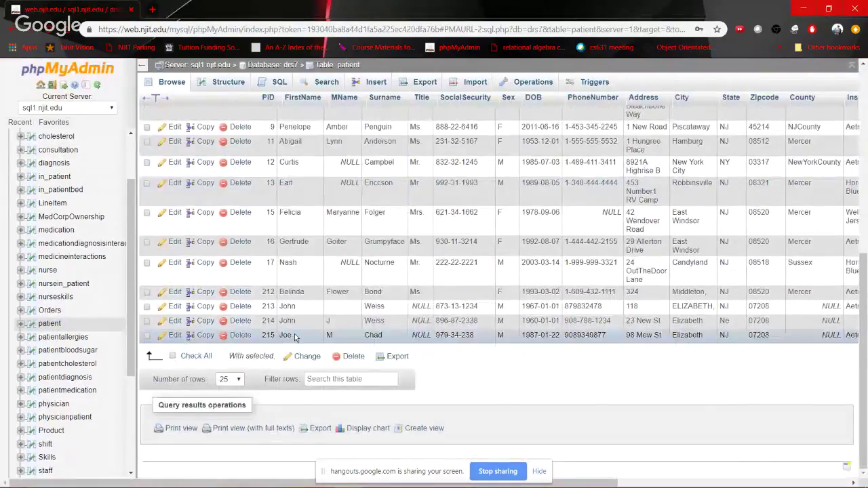
drag(451, 335, 841, 331)
Return to the portal and open the patient's update form
click(700, 350)
key(alt+Tab)
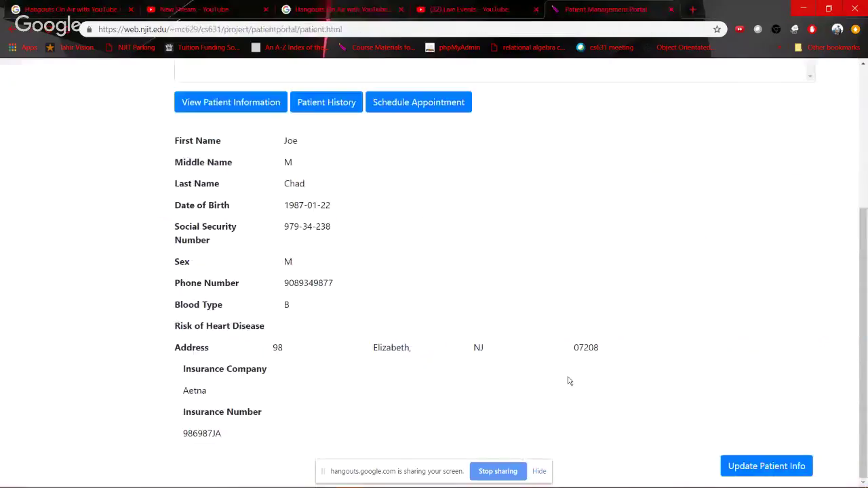
click(767, 466)
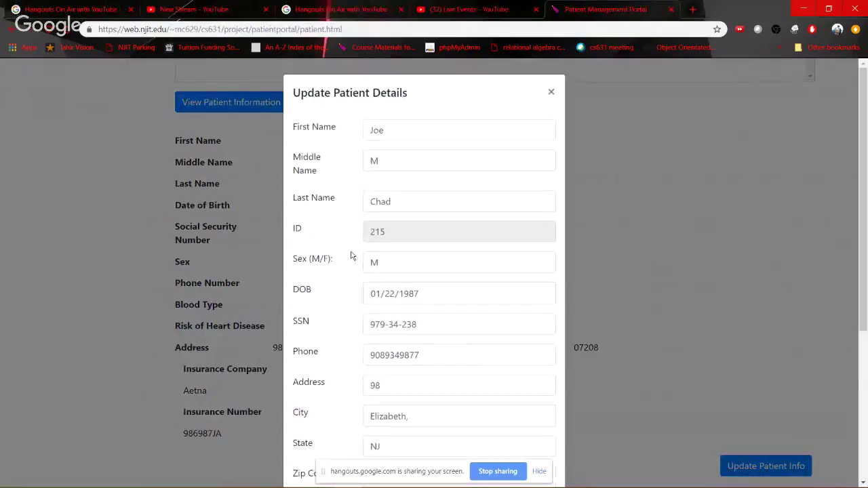
scroll(351, 256, down, 3)
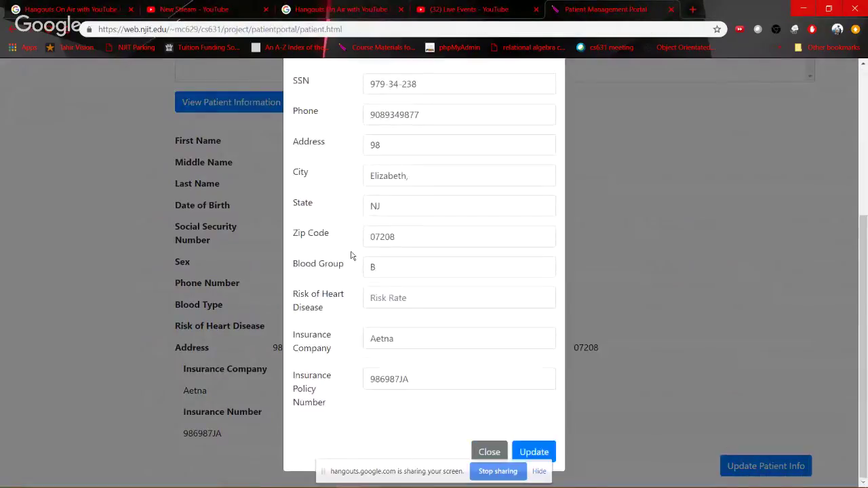
Set heart-disease risk to High, insurer to UnitedHealthCare with a new policy number, and save
click(384, 298)
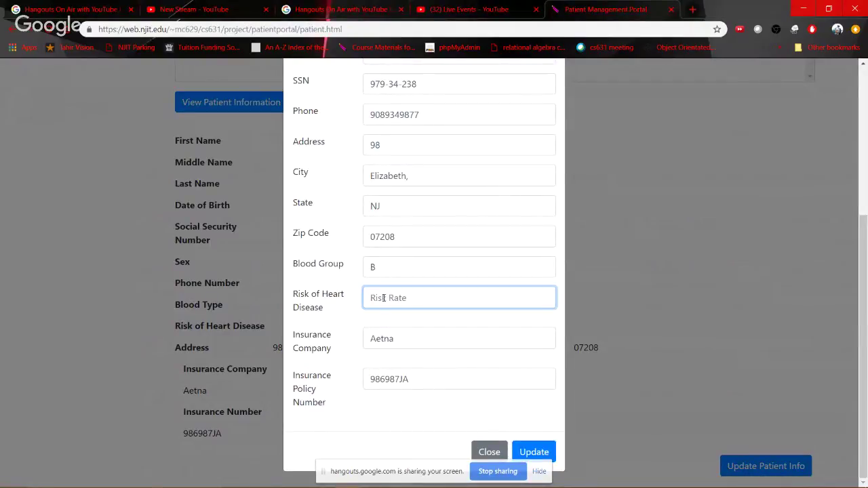
text(High)
key(Tab)
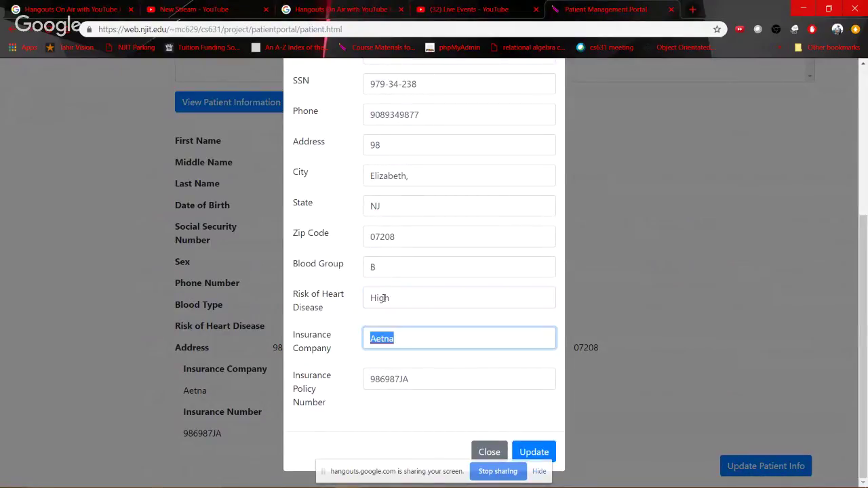
key(Tab)
key(shift+Tab)
text(Unitef)
text(HealthCare)
key(Tab)
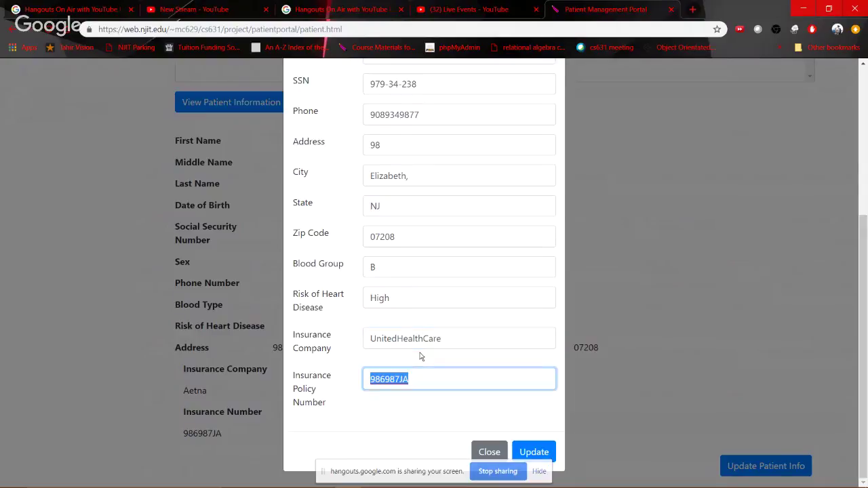
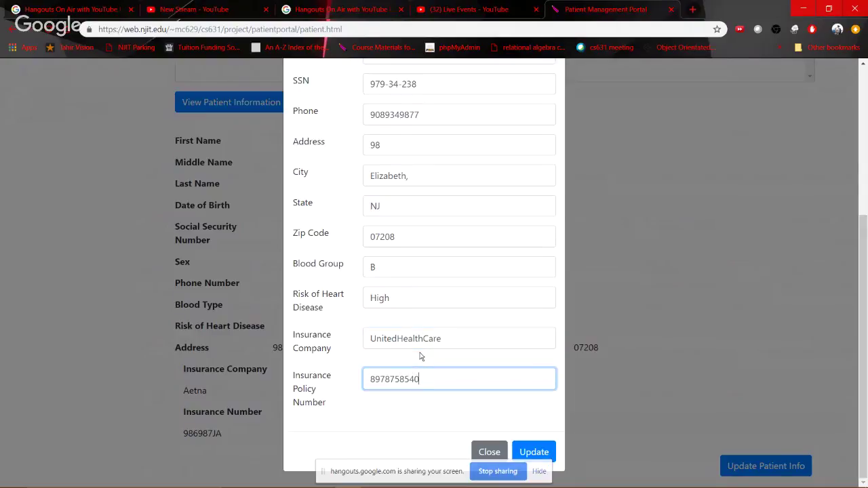
click(536, 451)
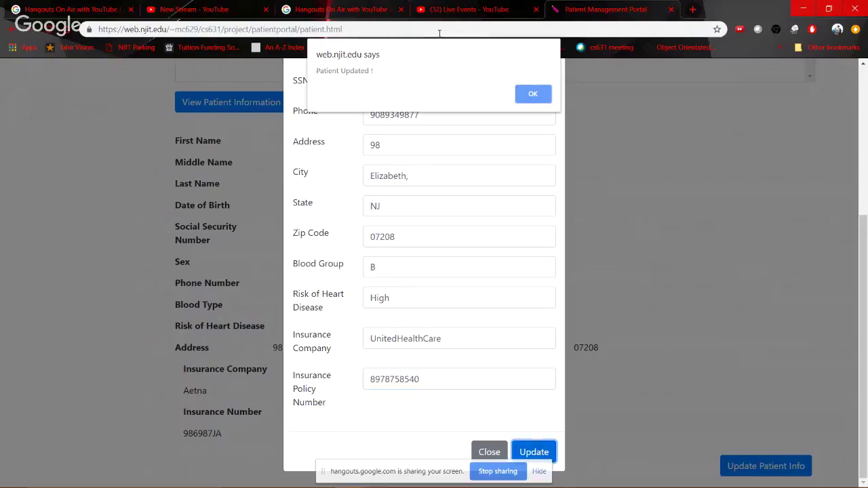
click(528, 95)
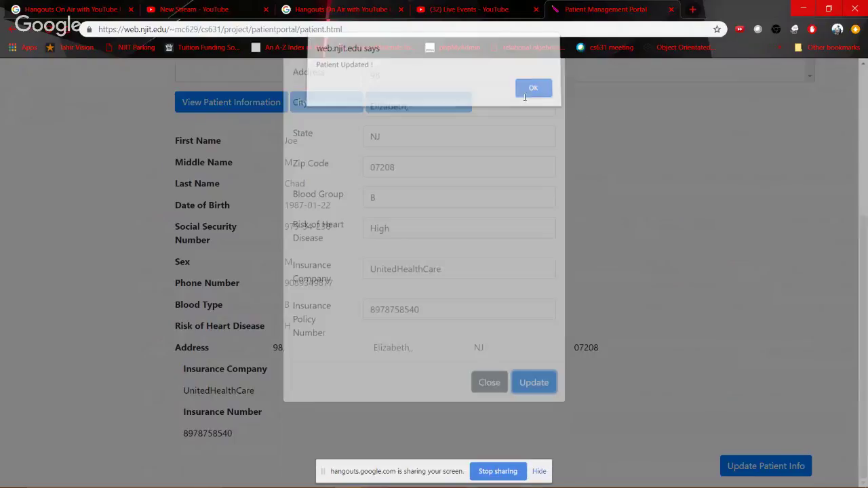
scroll(354, 175, up, 4)
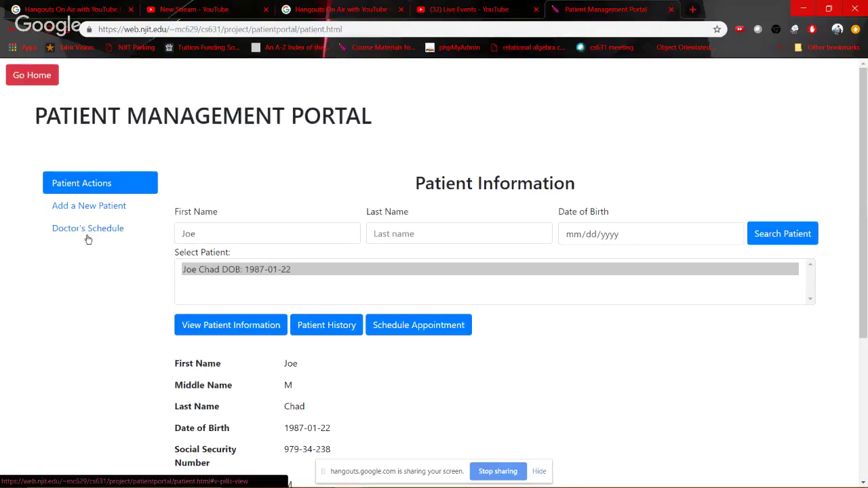
List all doctor appointments, filter by a doctor's first name, then clear that filter
click(87, 237)
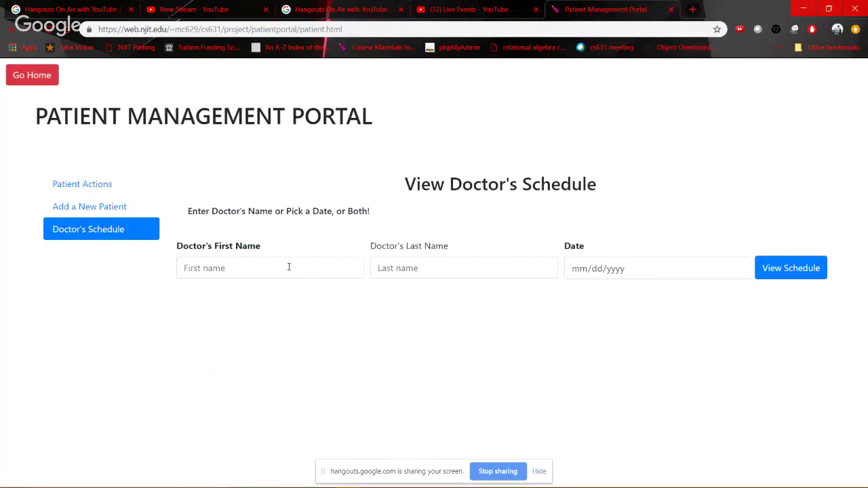
click(775, 271)
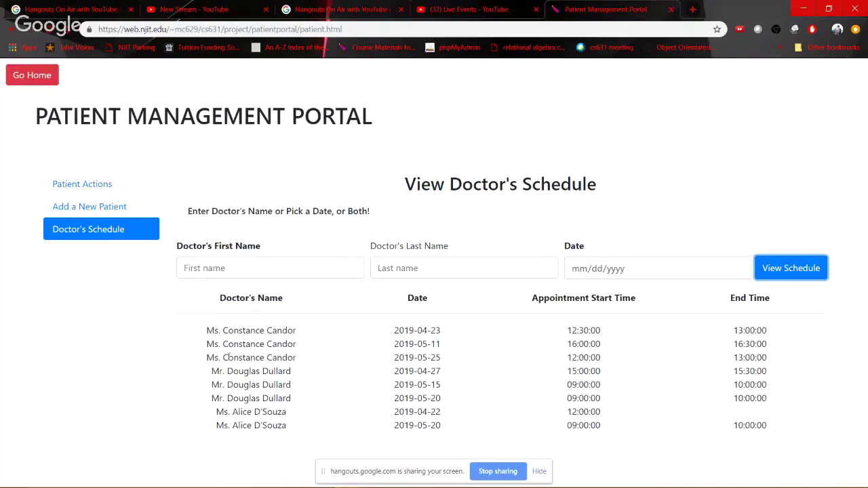
click(253, 266)
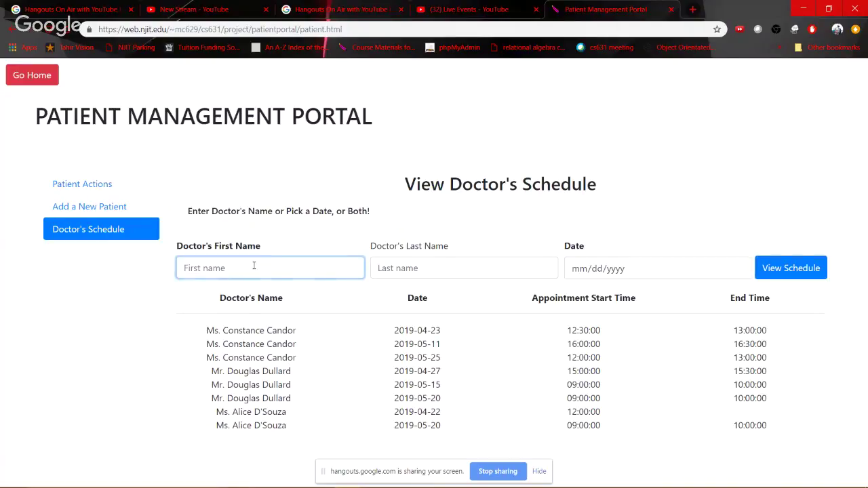
text(Constance)
key(Tab)
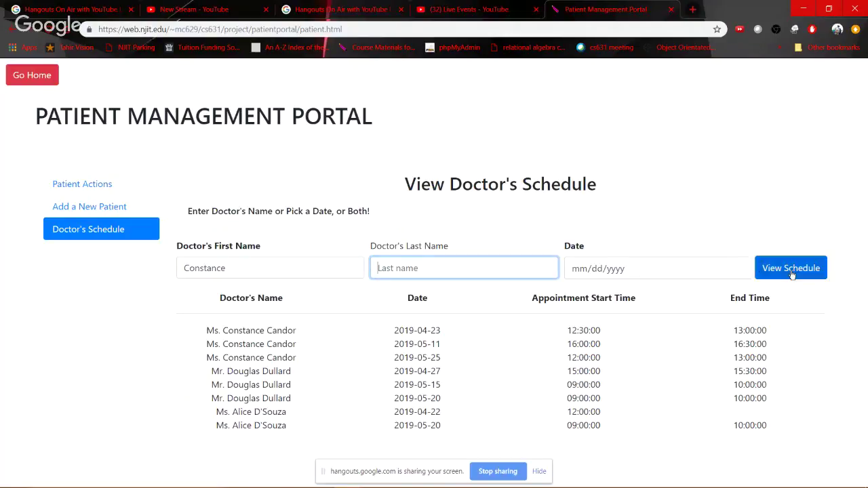
click(791, 273)
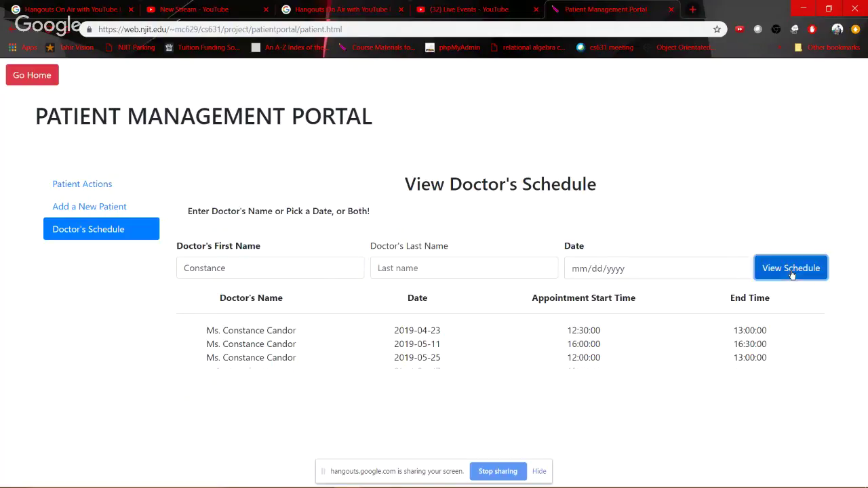
double_click(257, 270)
key(BackSpace)
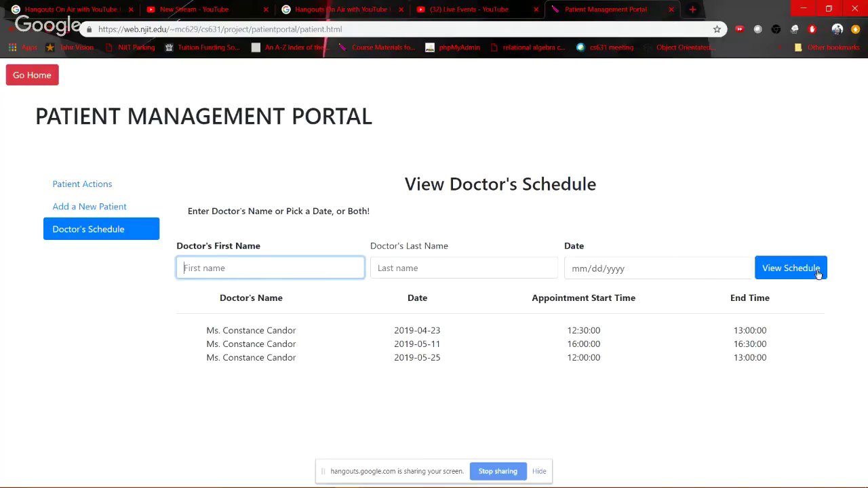
click(803, 268)
Filter the doctor schedule by a doctor's last name, then clear it
click(461, 270)
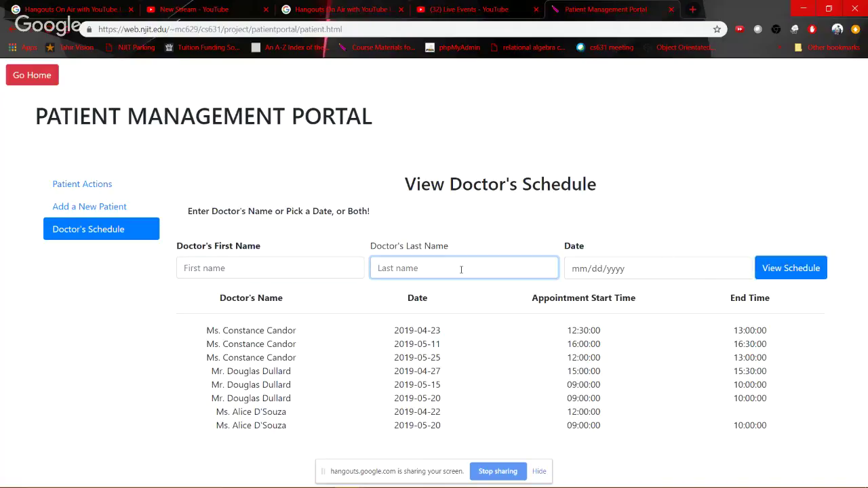
text(Dullard)
click(794, 268)
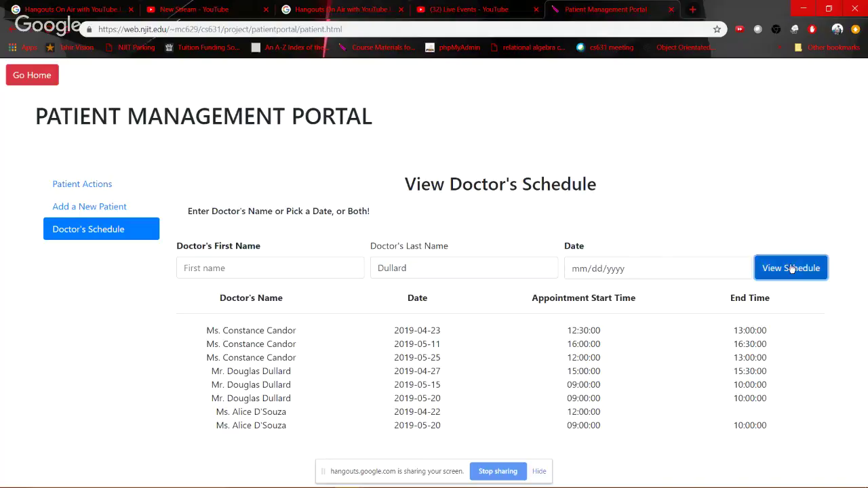
double_click(474, 262)
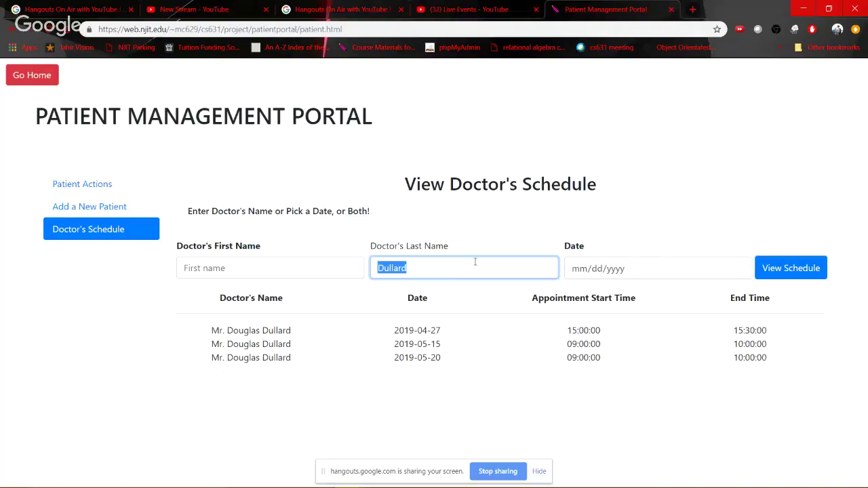
key(BackSpace)
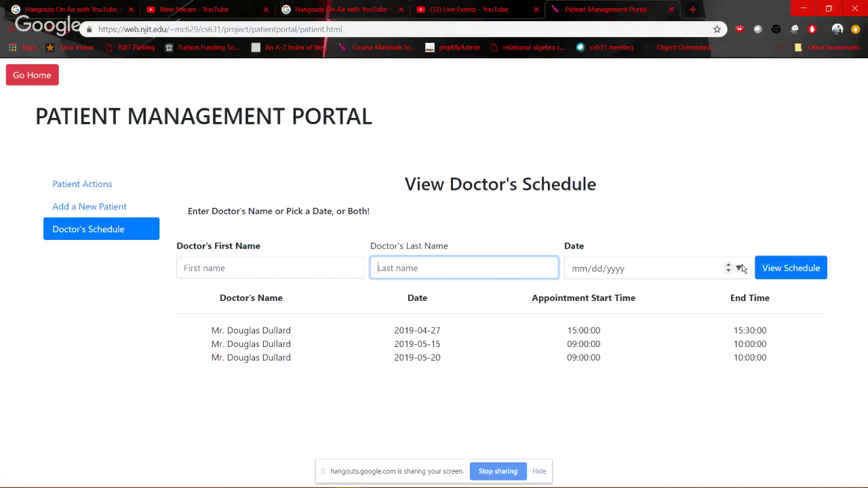
Filter the doctor schedule to 05/15/2019 and inspect the 09:00–10:00 appointment
click(740, 268)
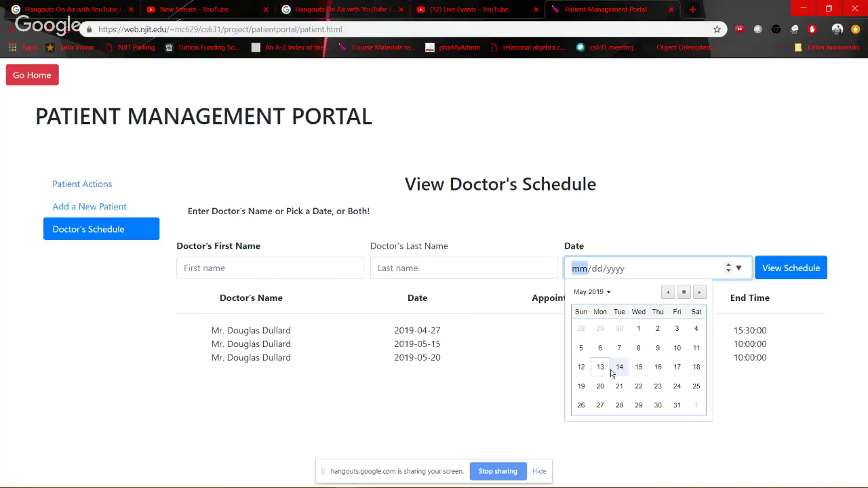
click(638, 367)
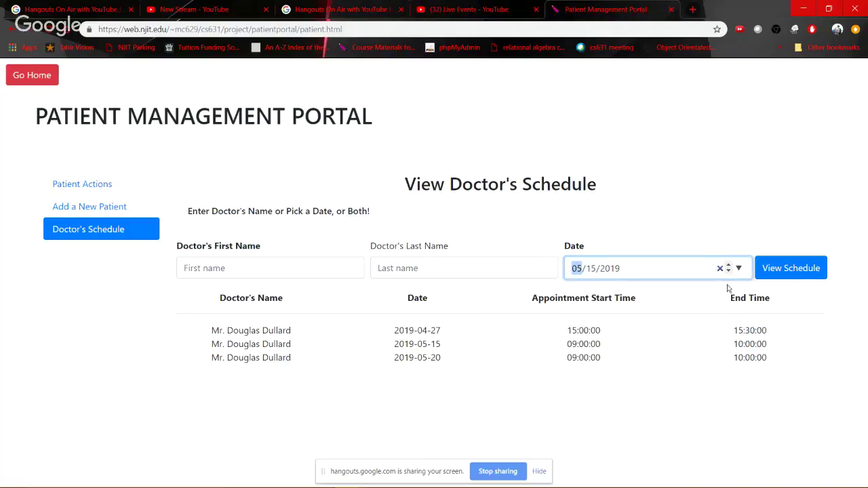
click(788, 269)
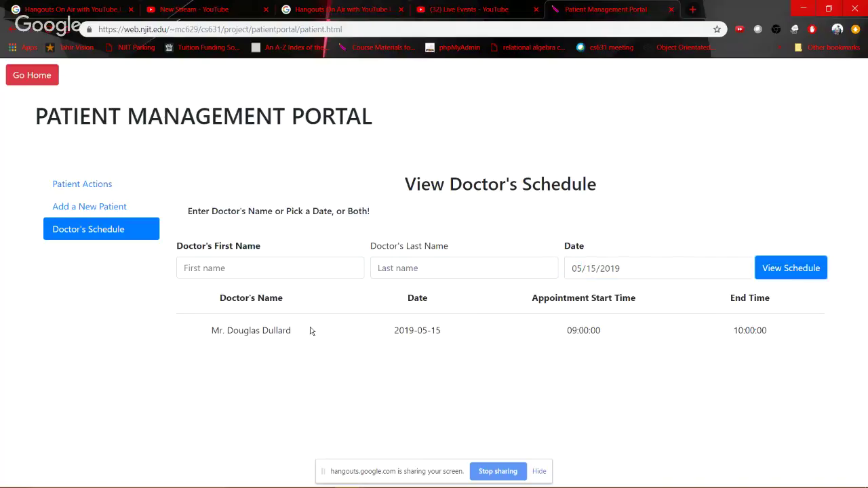
drag(312, 330, 771, 335)
click(771, 335)
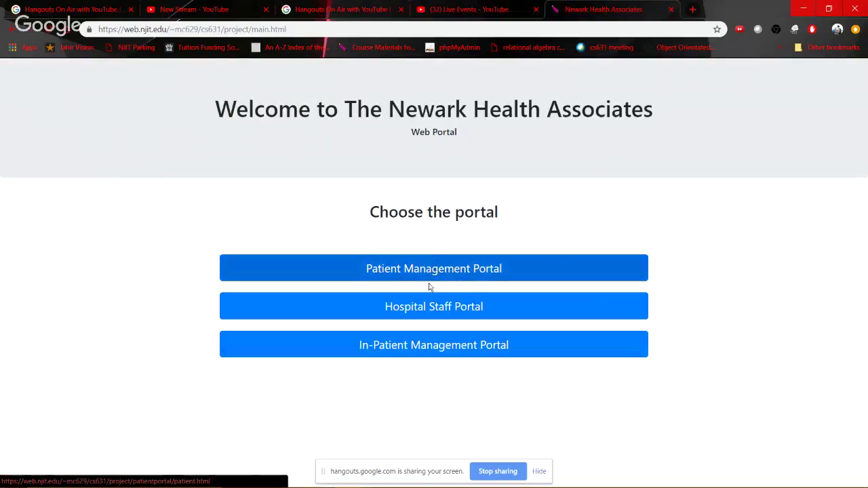
Open the Hospital Staff Portal and list all staff with an empty name search
click(400, 310)
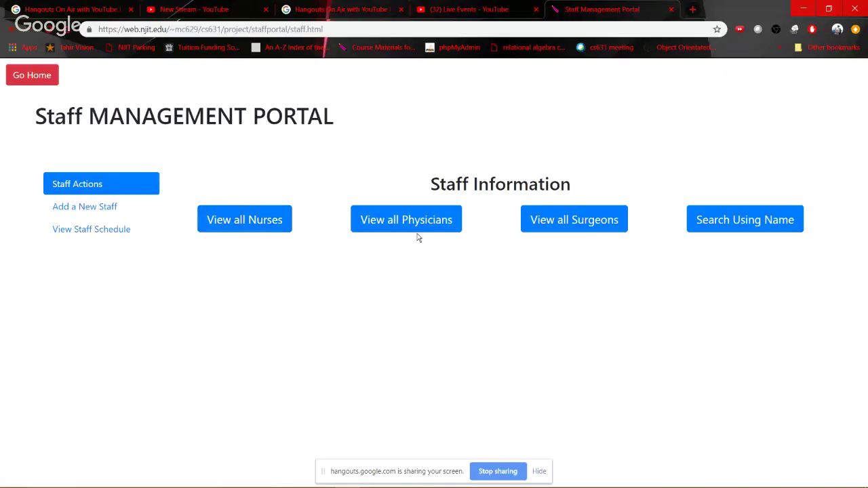
click(729, 217)
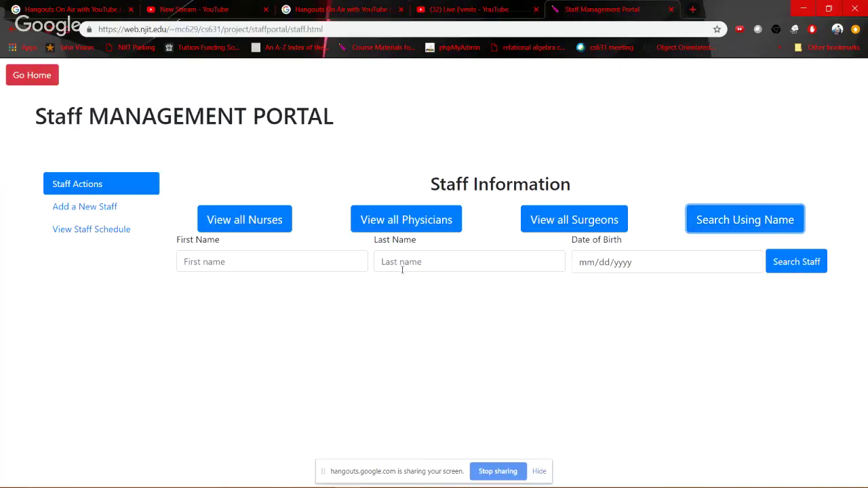
click(810, 269)
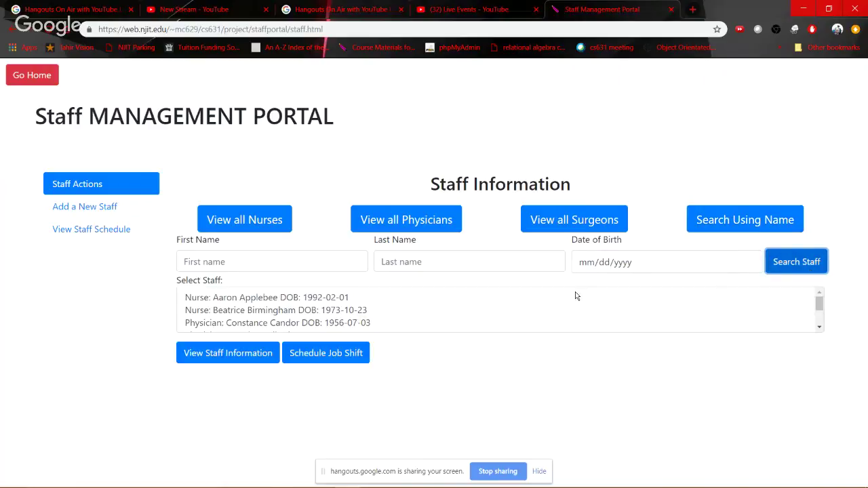
scroll(303, 320, down, 1)
scroll(303, 320, up, 2)
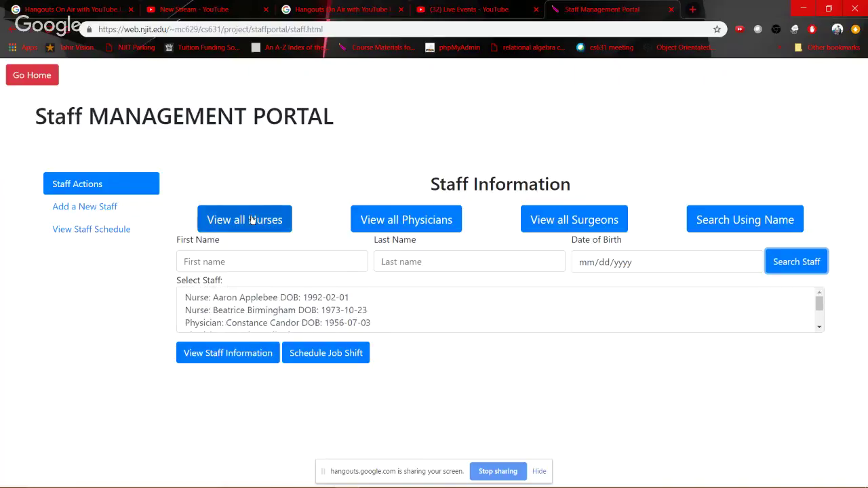
Browse the nurse, physician and surgeon lists, ending on the nurses
click(251, 219)
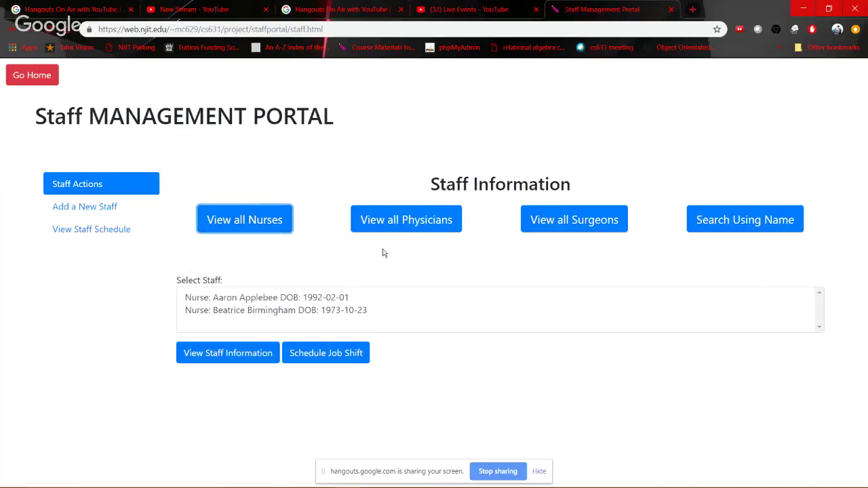
click(415, 221)
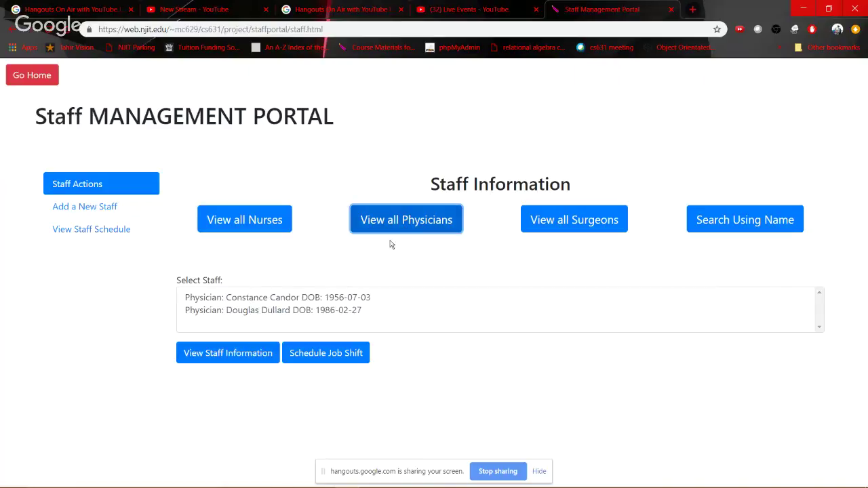
click(587, 231)
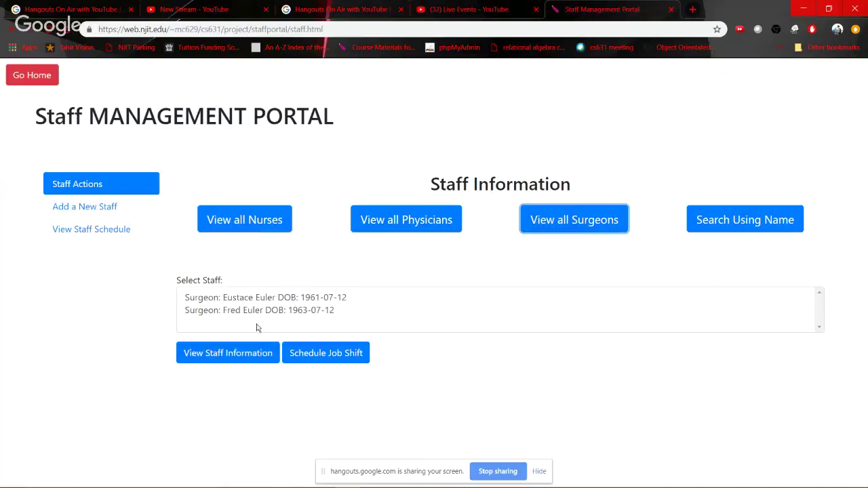
click(253, 218)
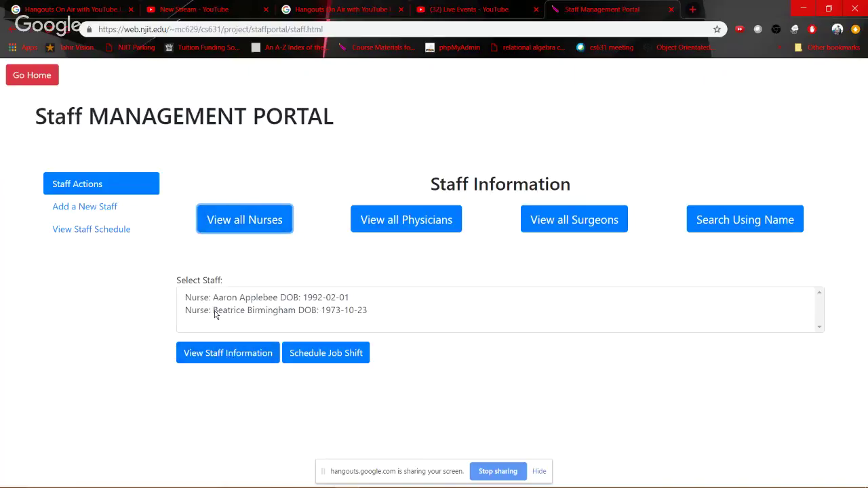
View the second nurse's details, including salary, grade and experience
click(189, 311)
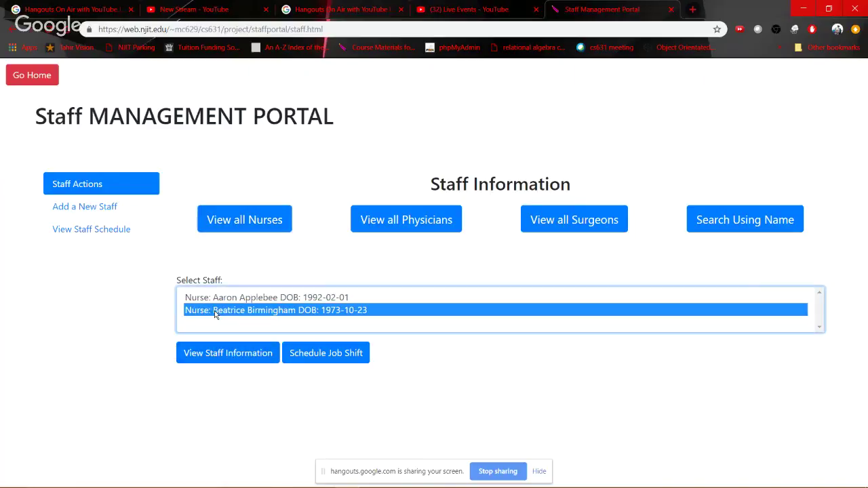
click(227, 355)
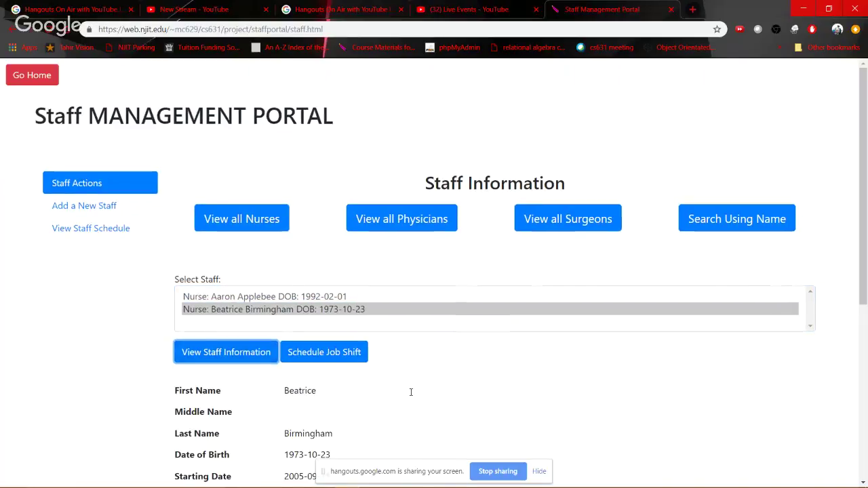
scroll(410, 392, down, 5)
scroll(194, 339, up, 5)
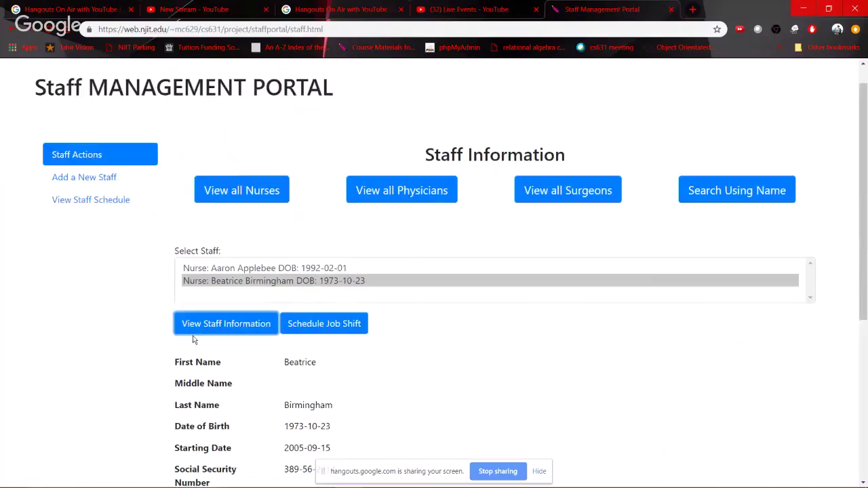
scroll(194, 265, down, 5)
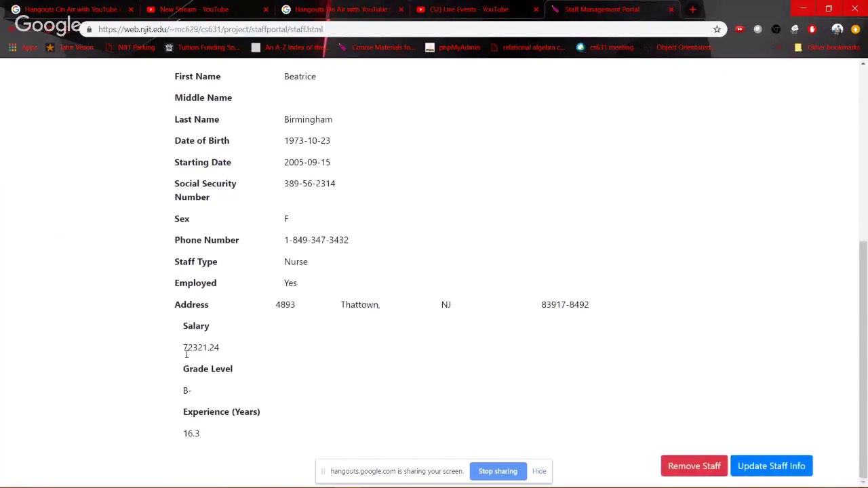
drag(219, 419, 182, 320)
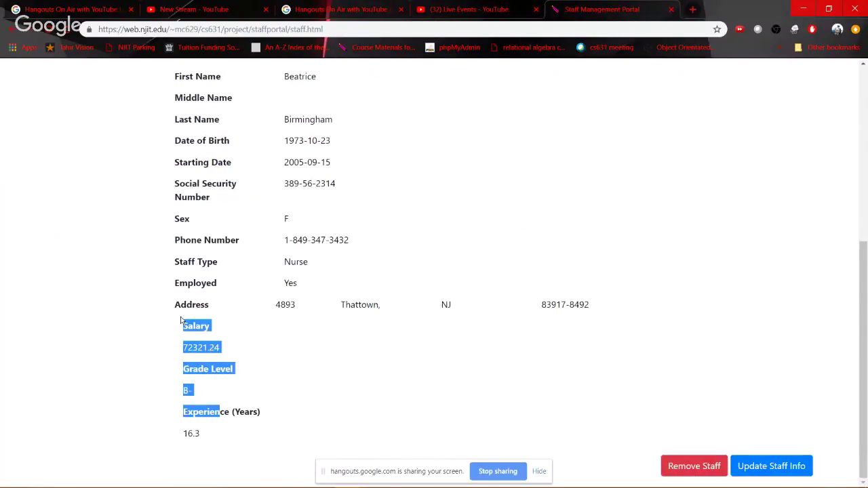
click(295, 351)
scroll(295, 351, up, 5)
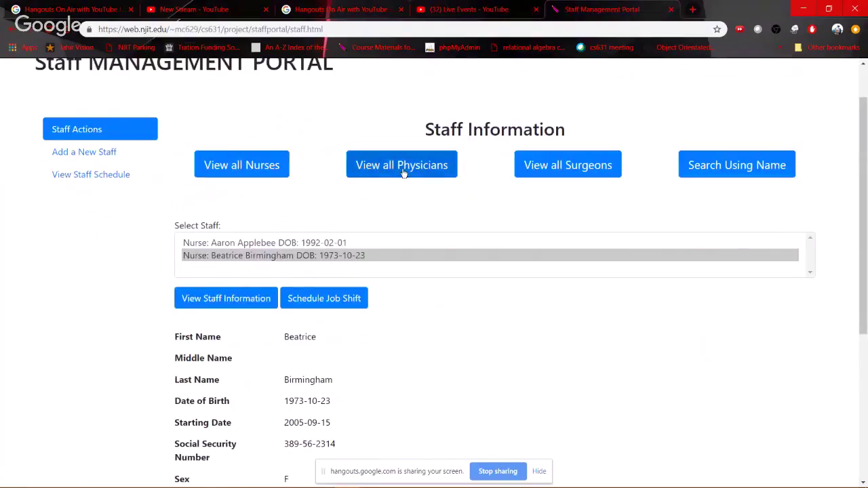
View the second physician's staff information
click(401, 169)
scroll(401, 169, up, 1)
click(226, 311)
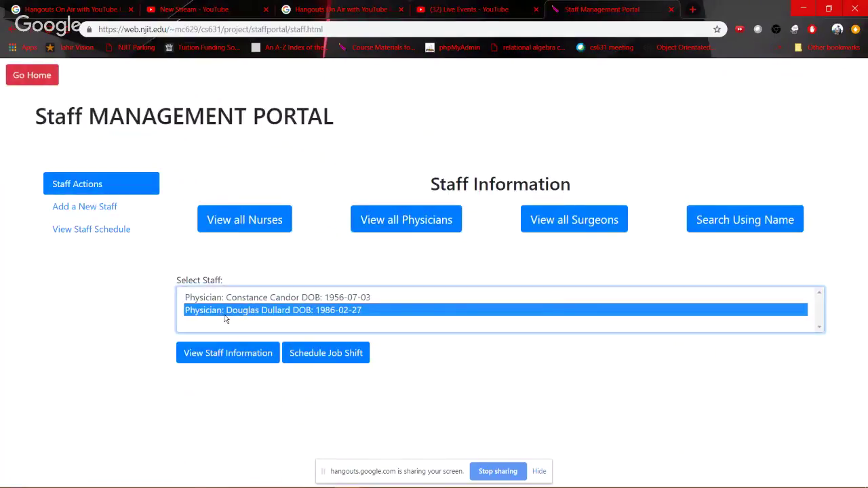
click(231, 360)
scroll(207, 328, down, 5)
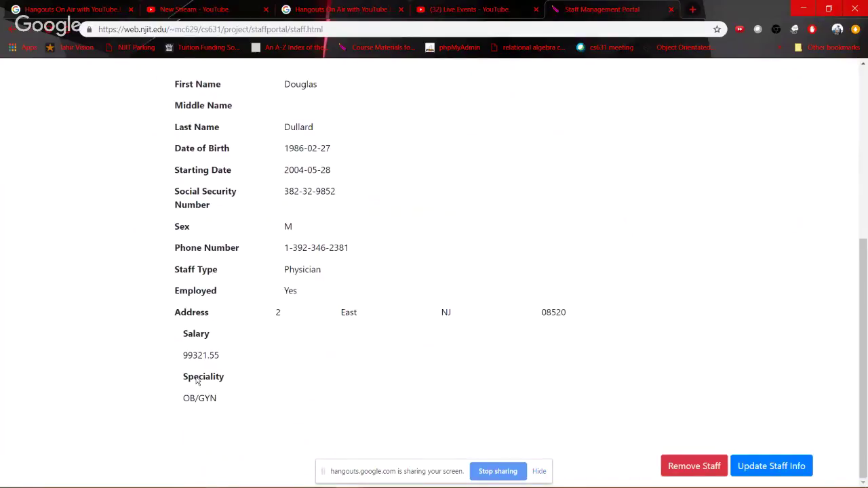
drag(196, 381, 225, 380)
scroll(407, 258, up, 5)
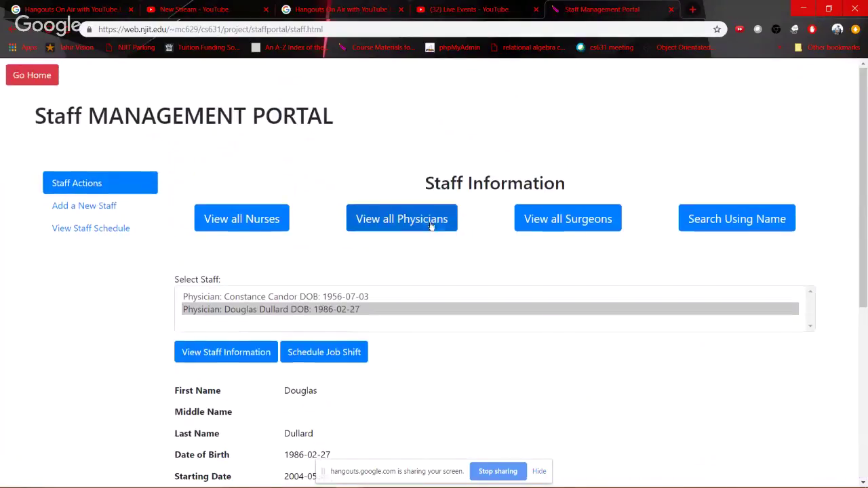
View the second surgeon's details, then reselect the second nurse in the nurse list
click(578, 219)
click(241, 312)
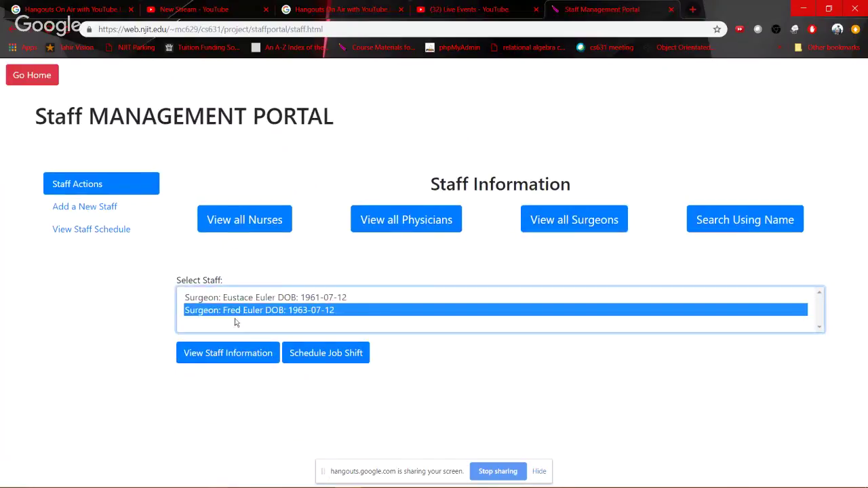
click(218, 353)
scroll(516, 364, down, 5)
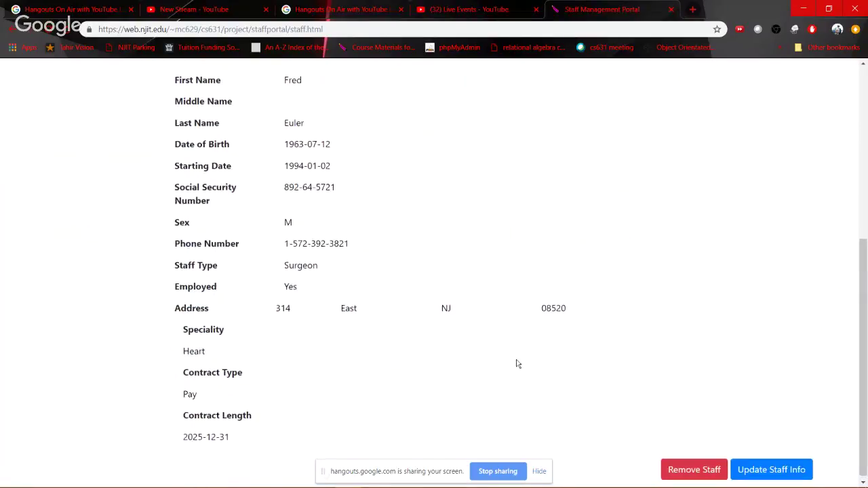
scroll(517, 364, up, 5)
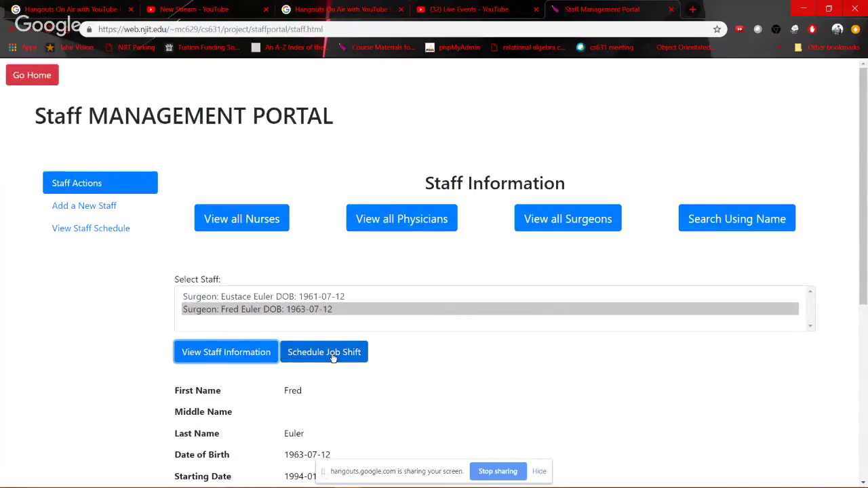
click(246, 221)
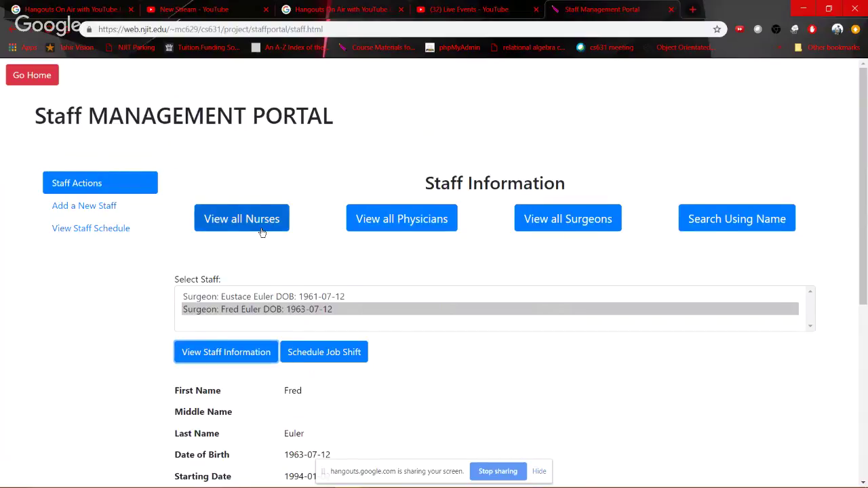
click(241, 310)
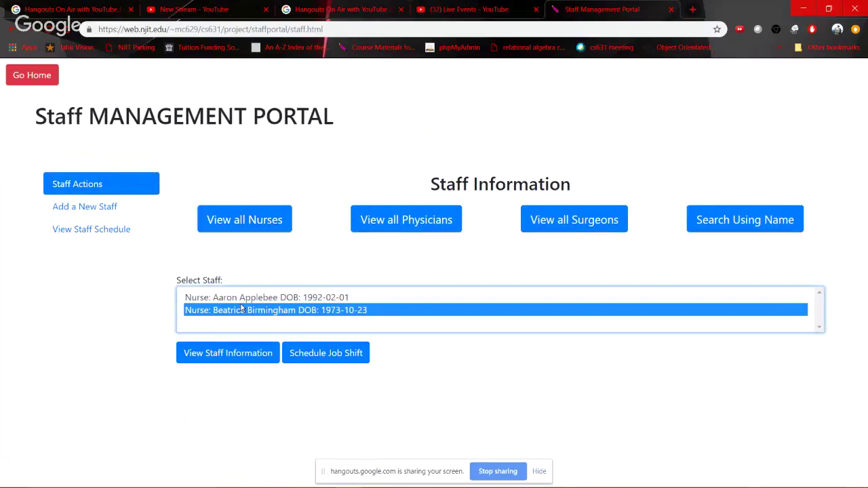
Open the nurse's shift scheduling form and set the shift date to 05/17/2019
click(341, 358)
scroll(239, 231, down, 3)
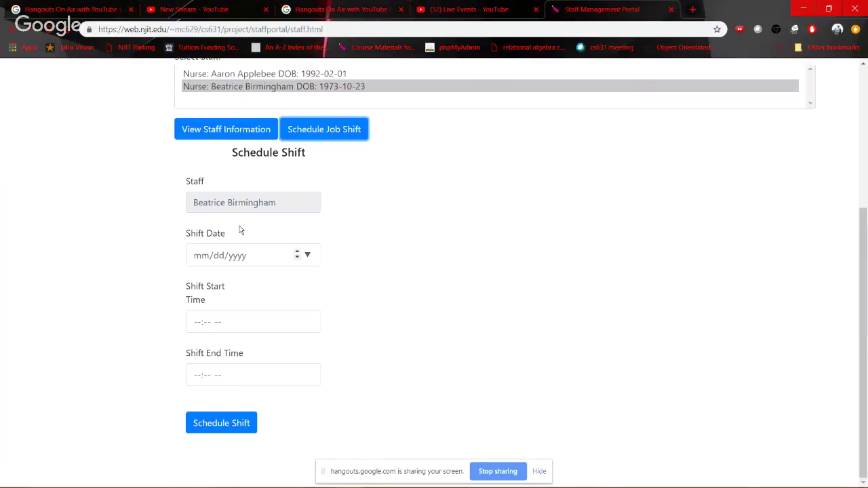
click(308, 255)
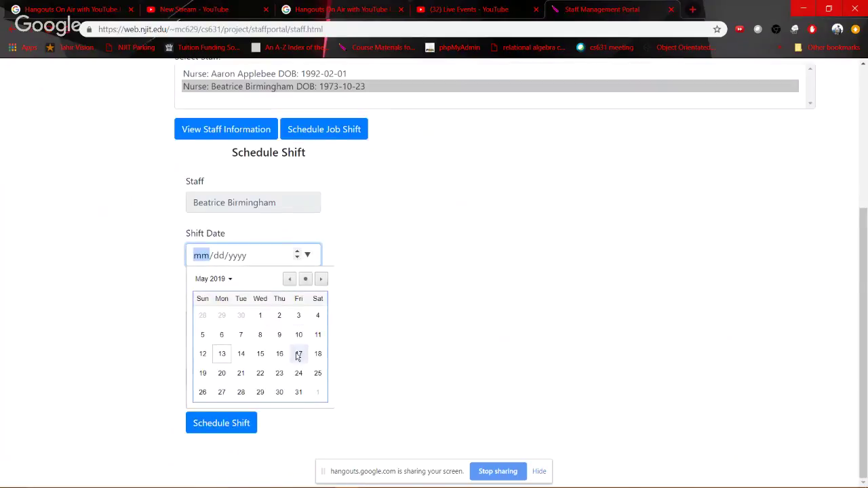
click(299, 355)
Enter a 12:00 PM start and 08:00 PM end, then schedule the shift
click(198, 324)
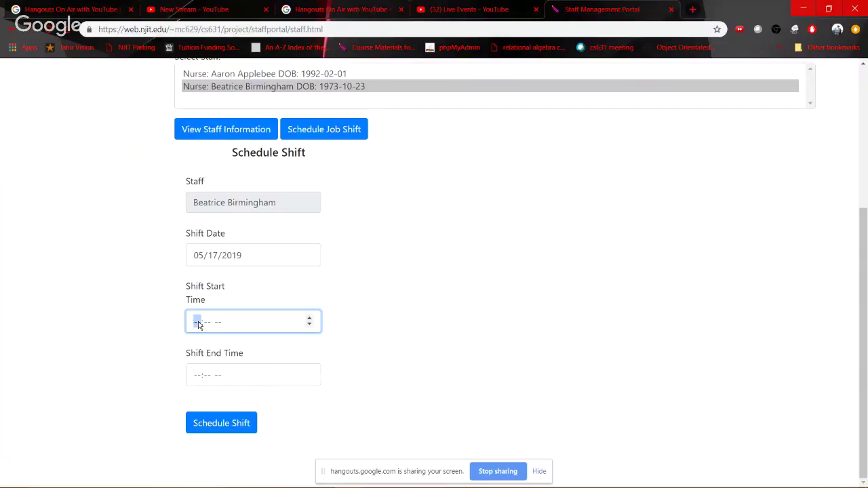
text(1200p)
key(Tab)
text(08)
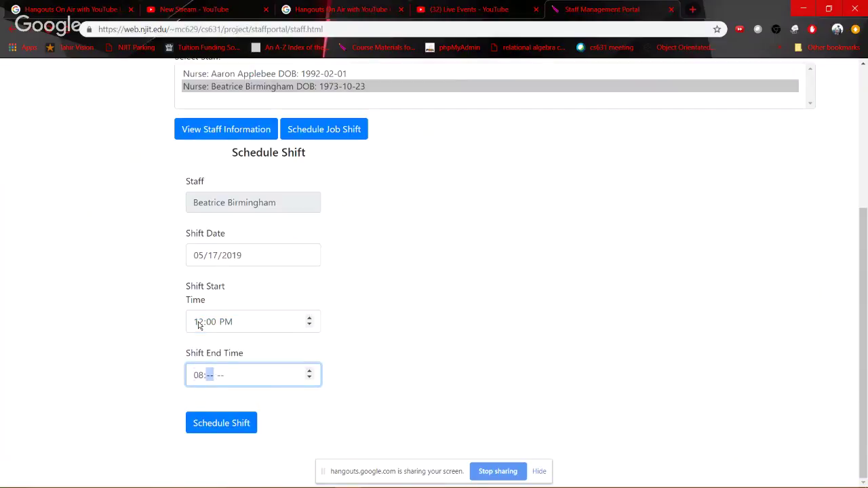
key(Tab)
key(shift+Tab)
text(00p)
click(217, 430)
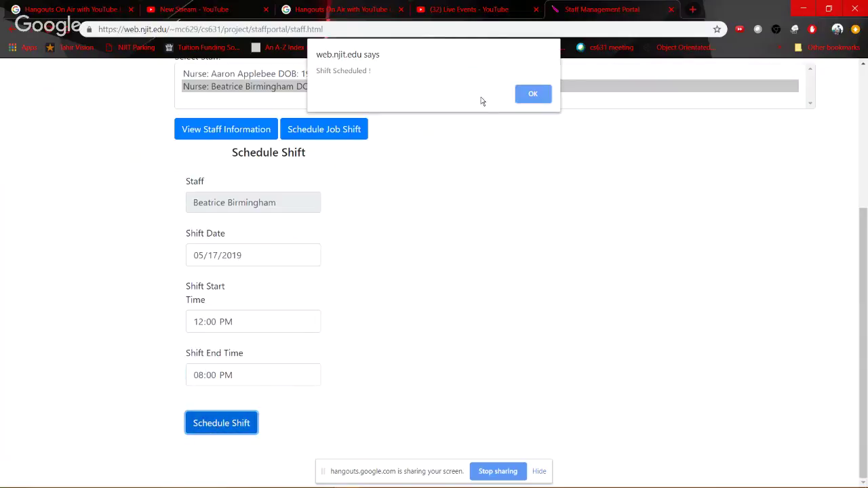
click(535, 94)
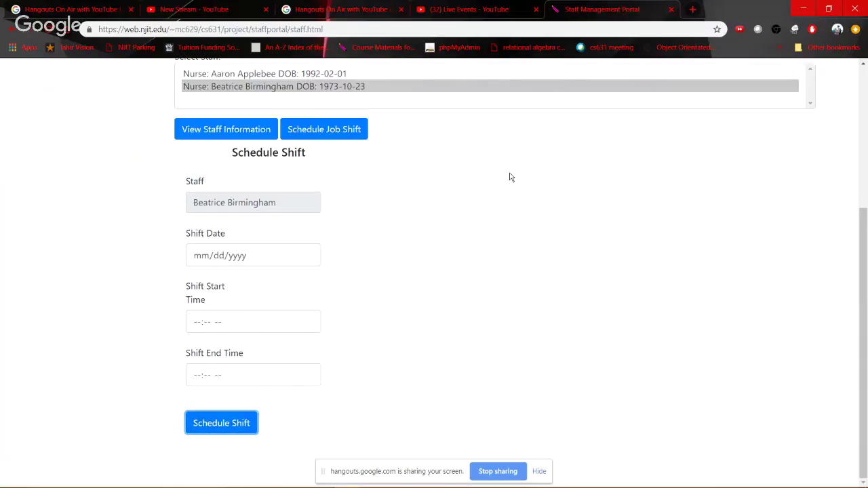
key(alt+Tab)
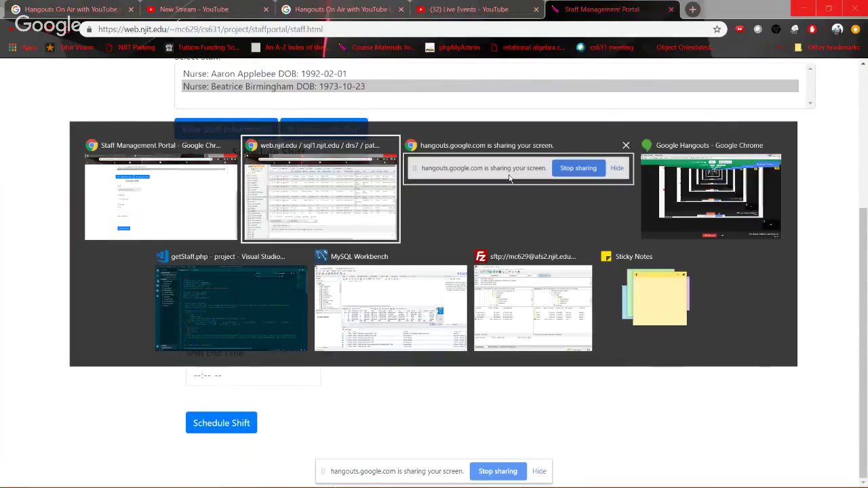
scroll(59, 361, down, 2)
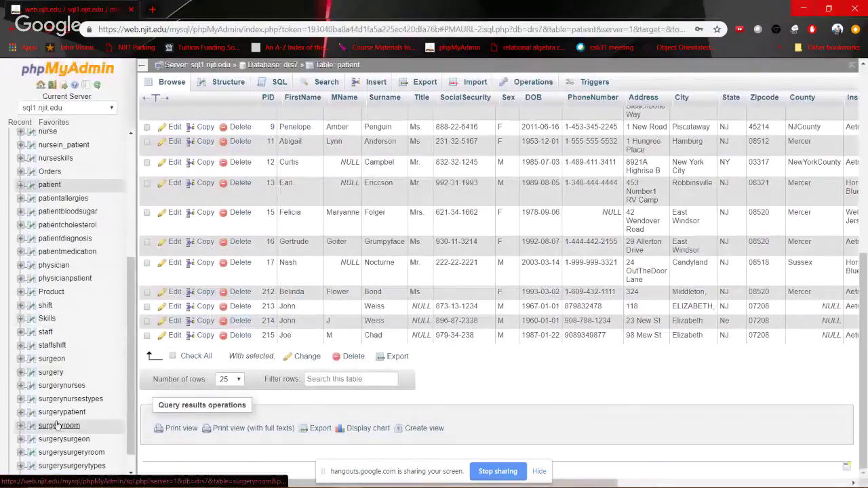
scroll(55, 423, down, 1)
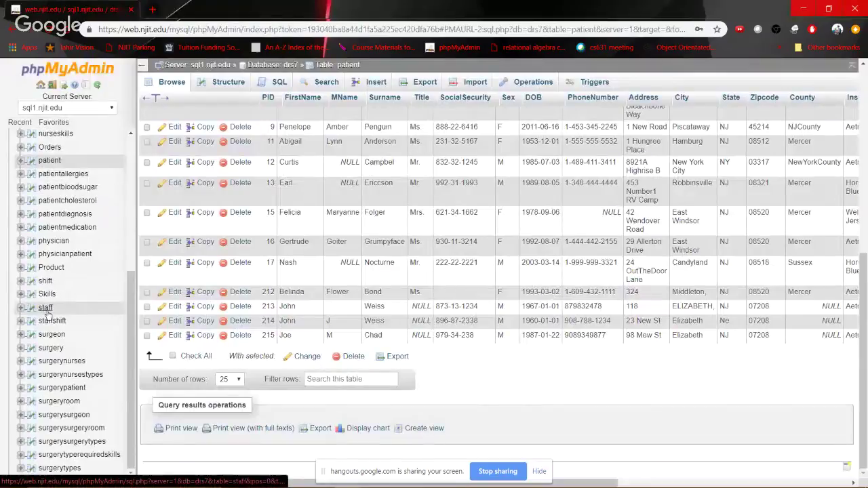
click(44, 281)
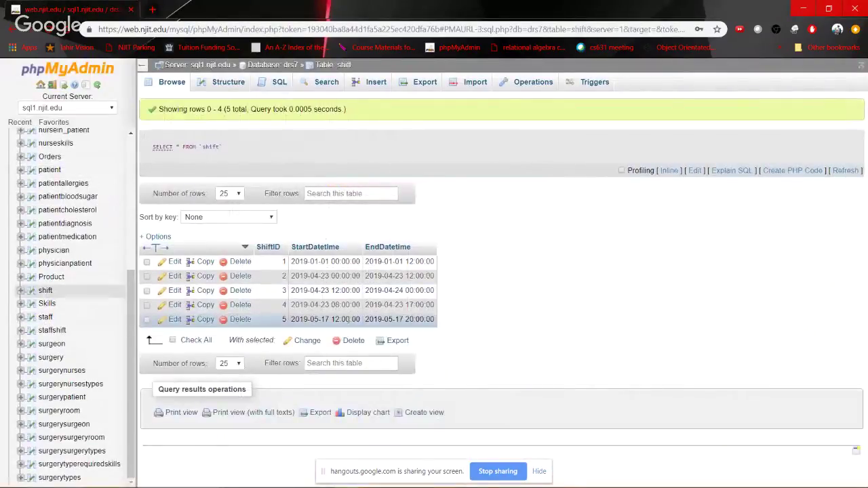
key(alt+Tab)
key(alt+Tab)
drag(304, 319, 432, 320)
click(431, 320)
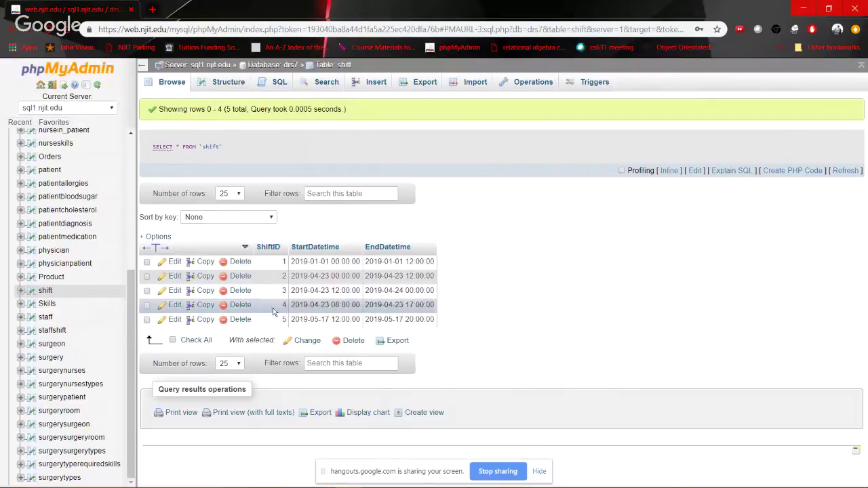
Check that the staffshift table links SID 2 to ShiftID 5
click(52, 335)
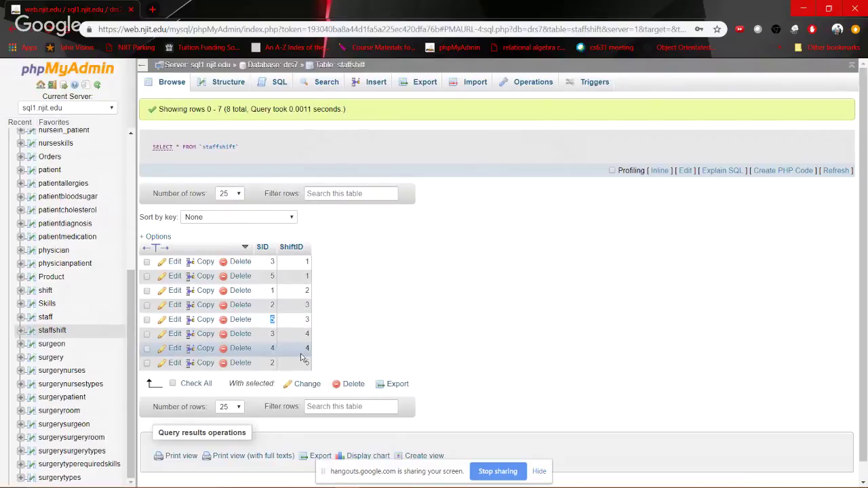
drag(310, 363, 286, 368)
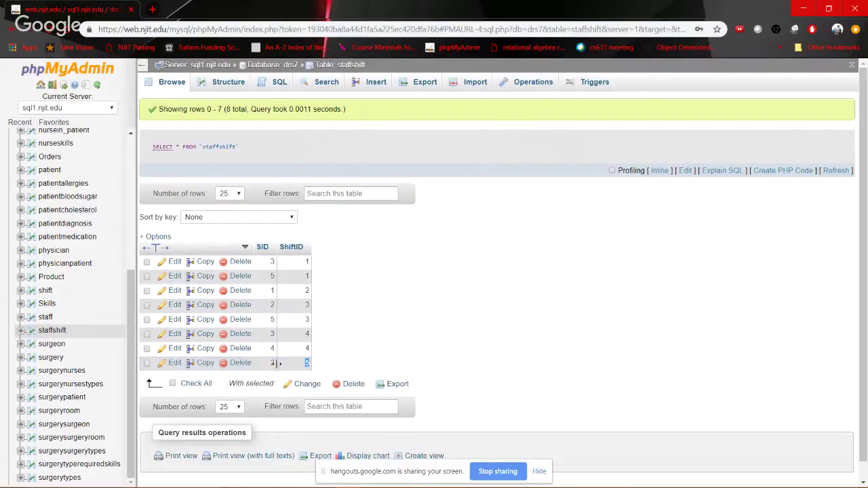
key(alt+Tab)
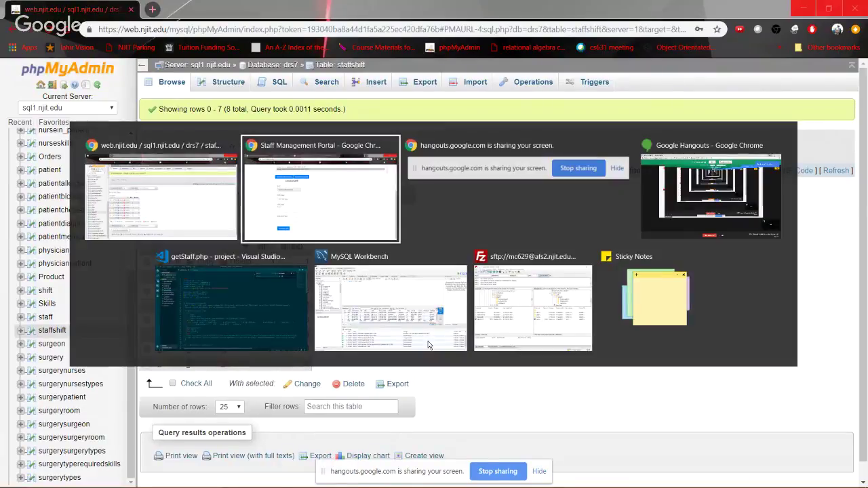
key(alt+Tab)
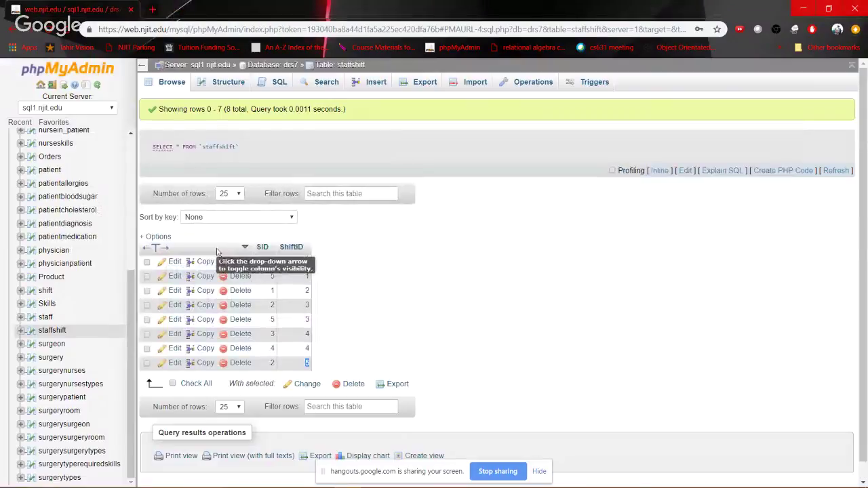
Open the staff table and locate the nurse's record in row 2
click(20, 122)
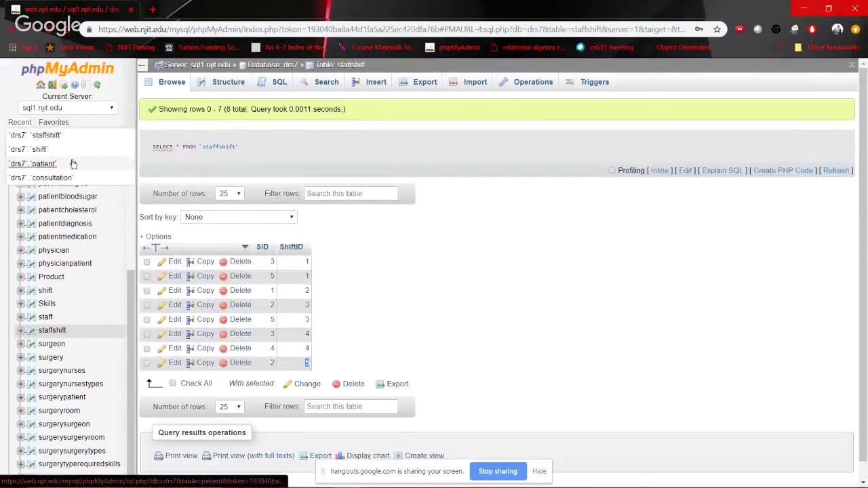
click(43, 319)
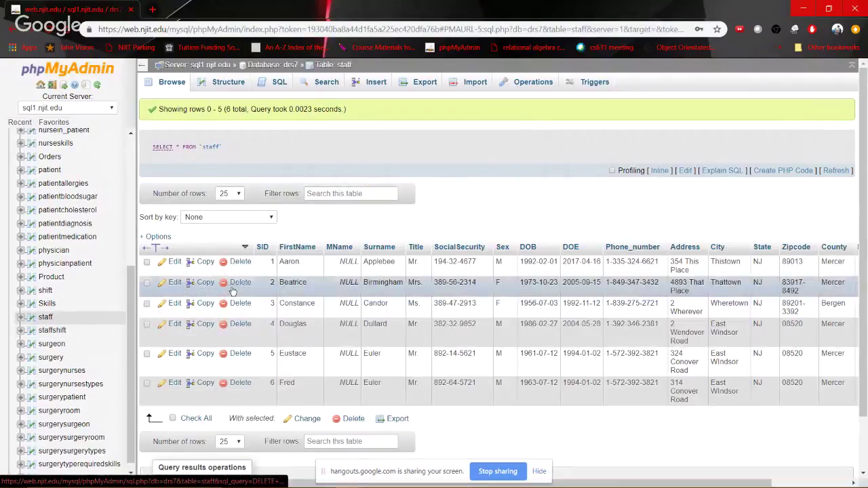
drag(438, 262, 426, 284)
Bring up the nurse's staff information in the portal
key(alt+Tab)
scroll(211, 285, down, 2)
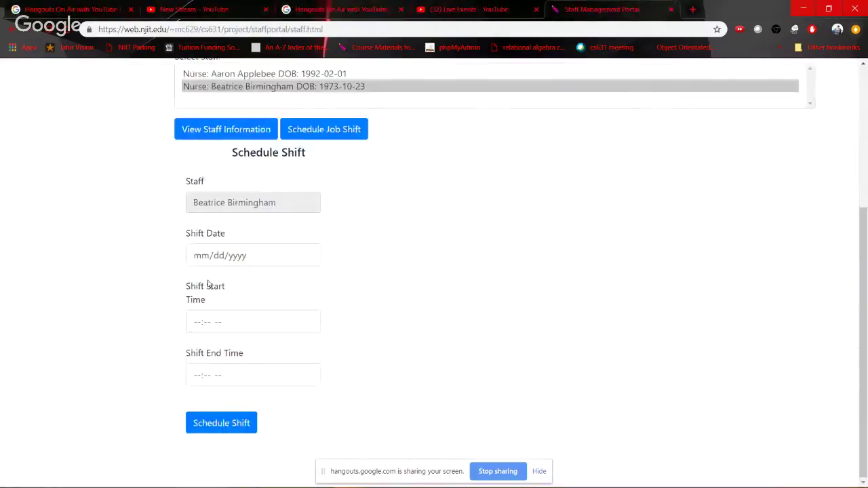
click(206, 130)
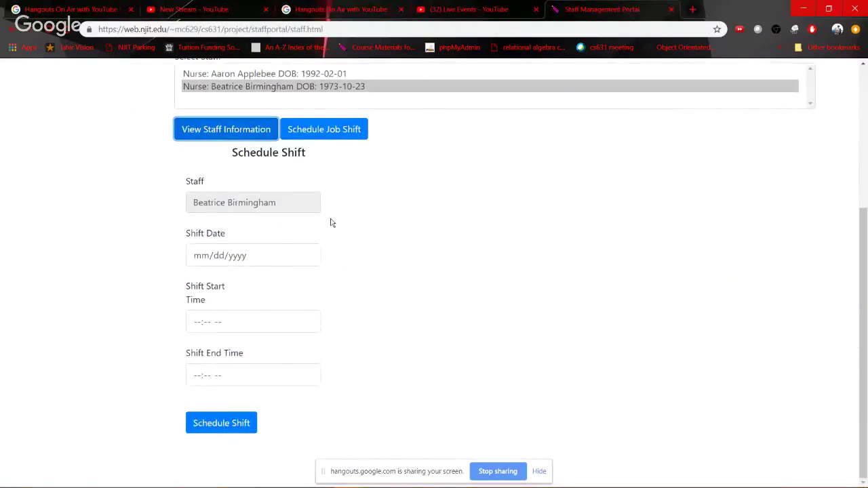
scroll(357, 282, down, 2)
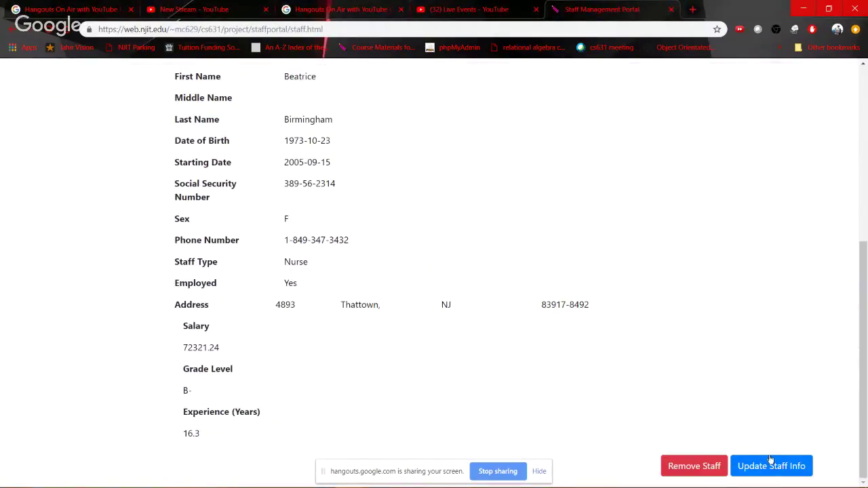
Open Update Staff Info for her and clear the Employed checkbox
click(777, 462)
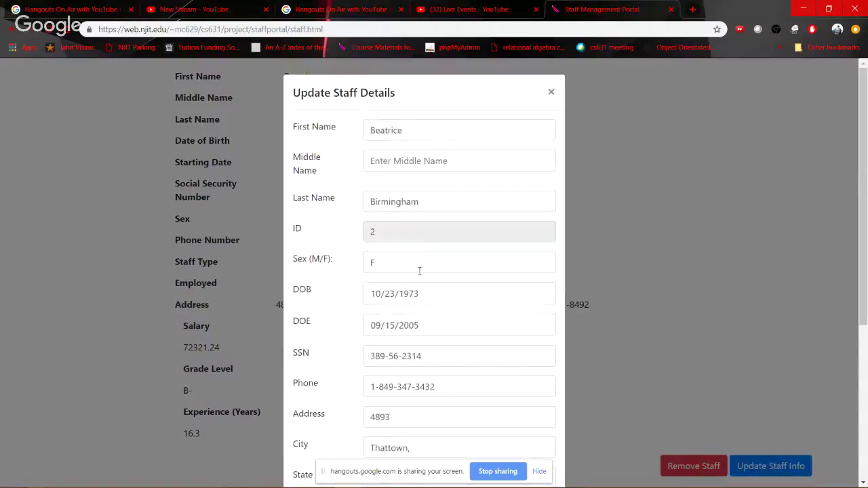
scroll(419, 272, down, 4)
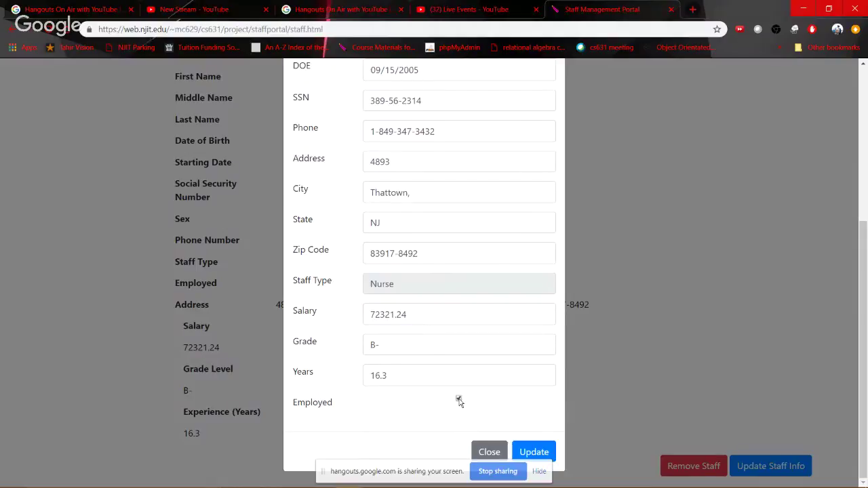
click(458, 400)
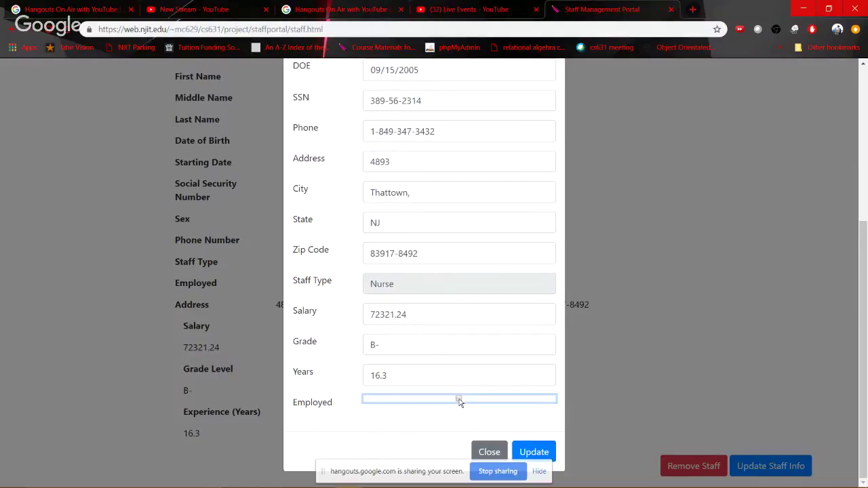
key(alt+Tab)
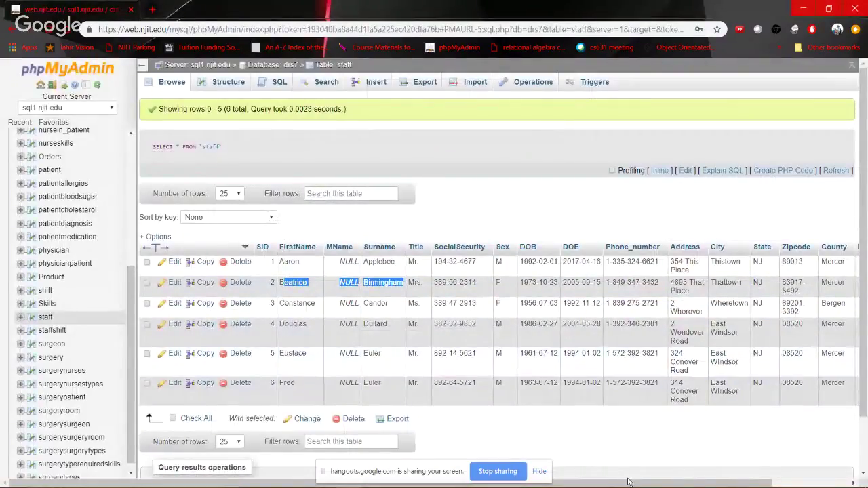
Scroll phpMyAdmin's staff table across to inspect the Employed and StaffType columns, then return to the portal
drag(630, 484, 708, 484)
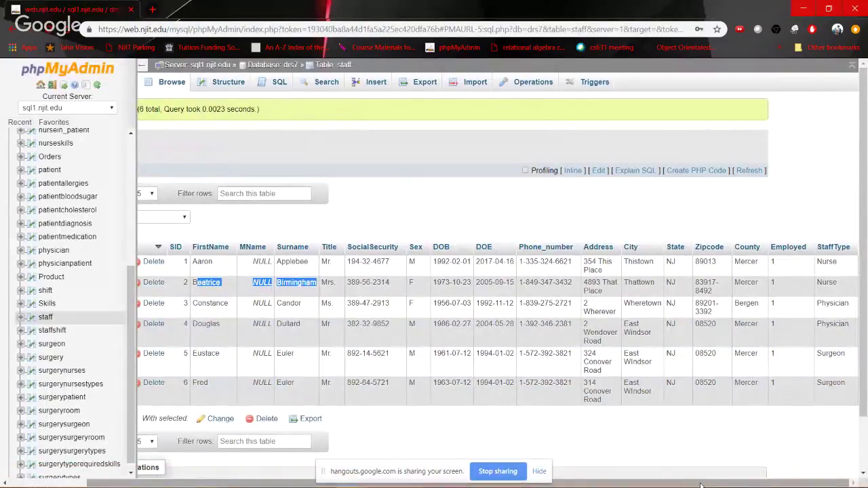
drag(701, 484, 622, 484)
key(alt+Tab)
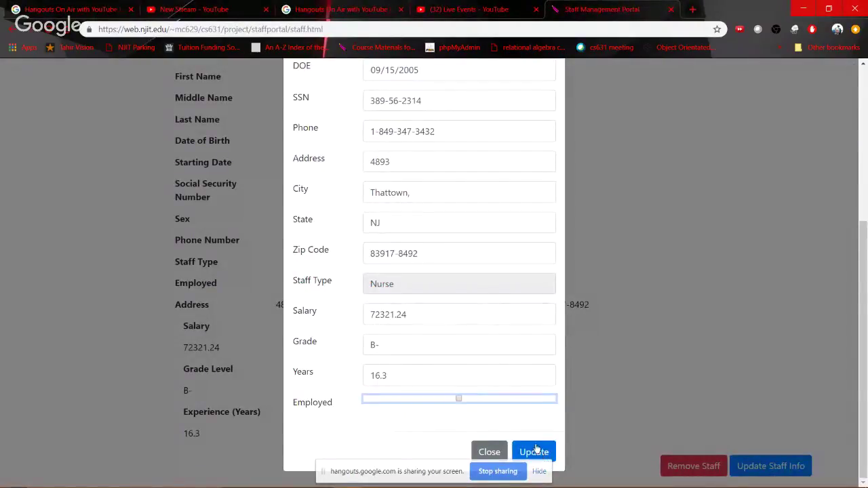
Save the nurse's details with Employed cleared and acknowledge the 'NurseStaff Updated !' alert
scroll(382, 190, up, 6)
scroll(381, 190, down, 6)
click(542, 459)
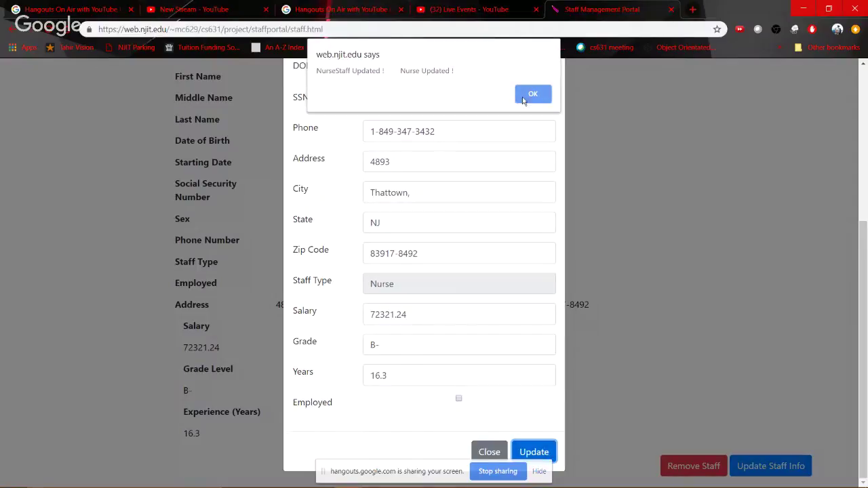
click(526, 94)
key(alt+Tab)
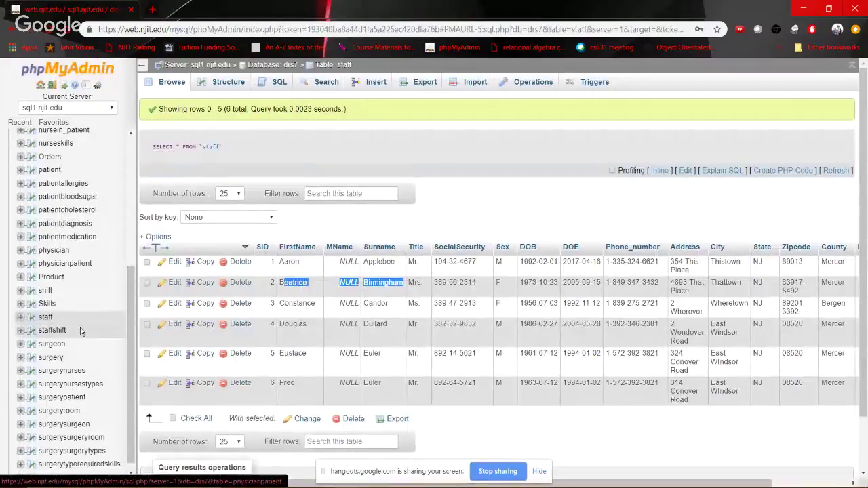
Reload phpMyAdmin's staff table and confirm the second nurse's Employed value is now 0
scroll(47, 331, up, 3)
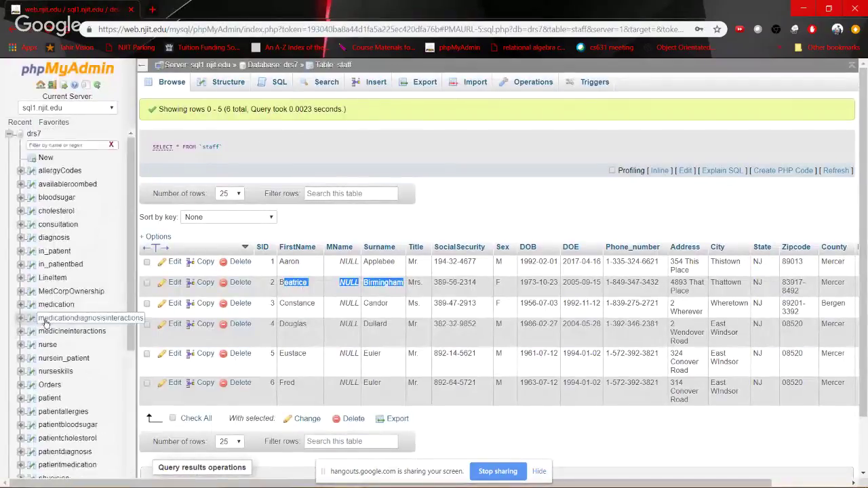
scroll(56, 399, down, 3)
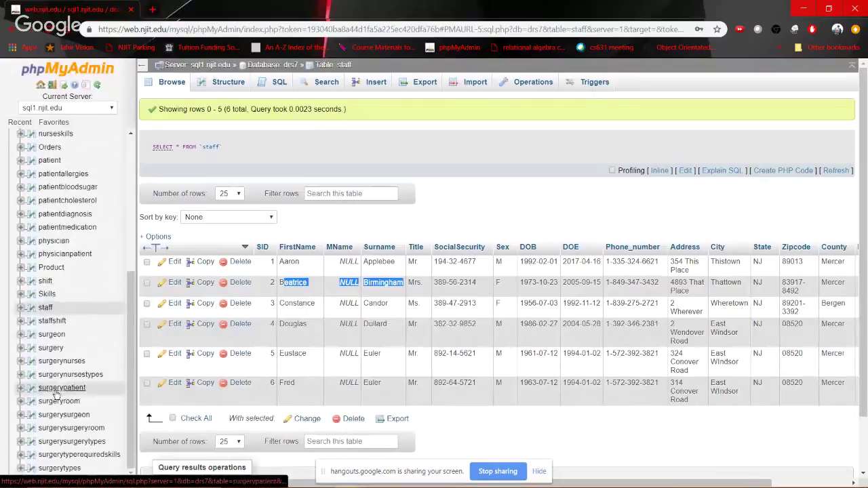
click(46, 309)
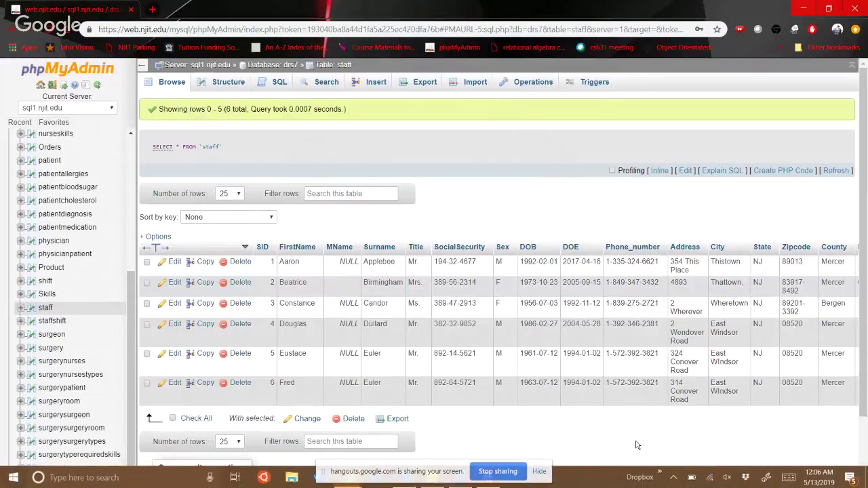
drag(632, 483, 710, 483)
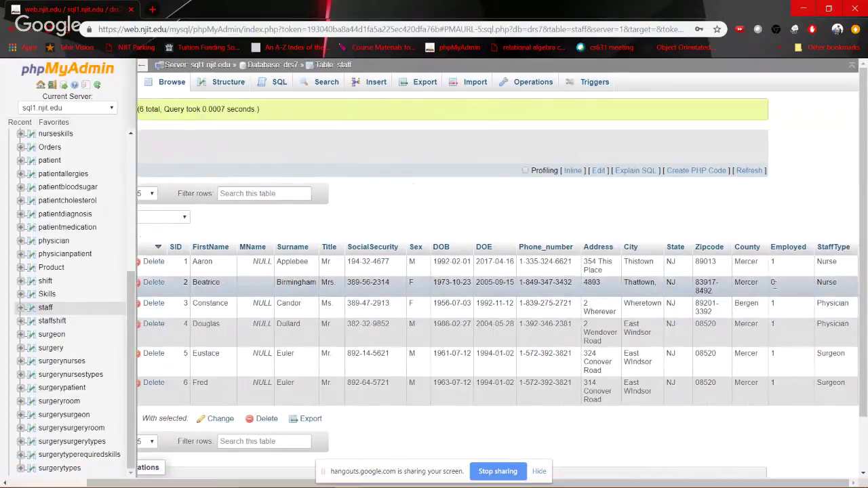
double_click(772, 284)
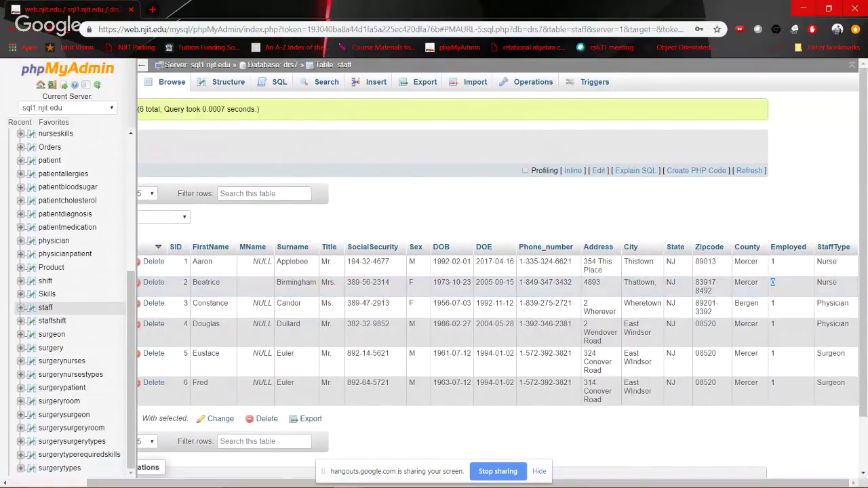
click(641, 480)
Re-tick Employed for the nurse born 1973-10-23 and save, acknowledging the update alert
click(769, 467)
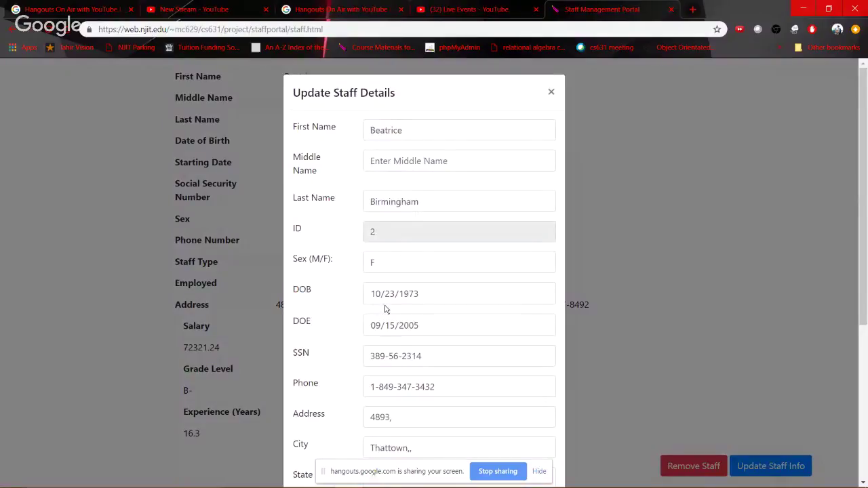
scroll(385, 309, down, 4)
click(458, 399)
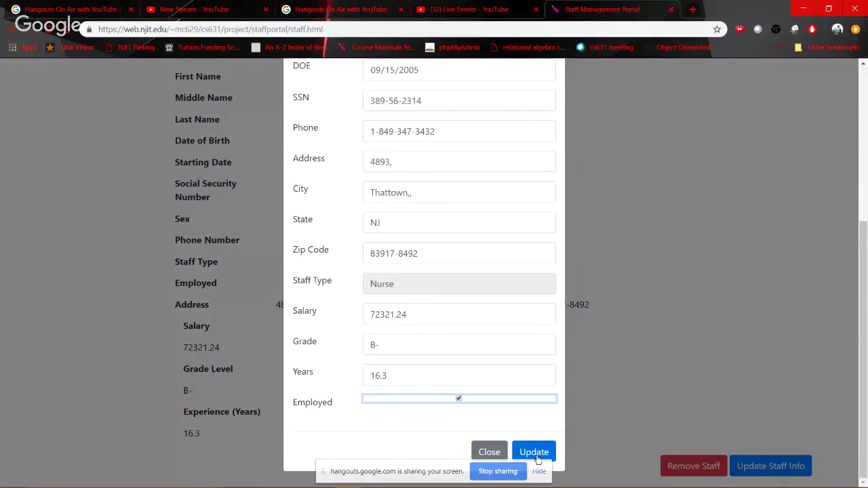
click(536, 456)
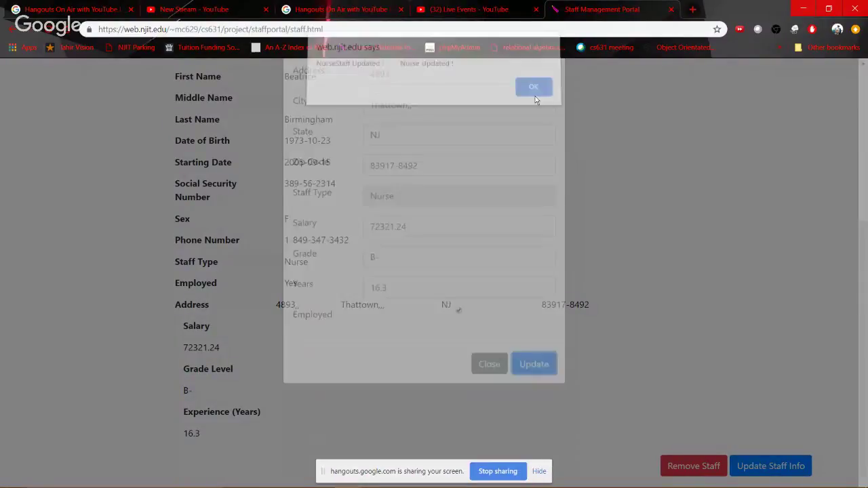
click(533, 95)
scroll(333, 210, up, 5)
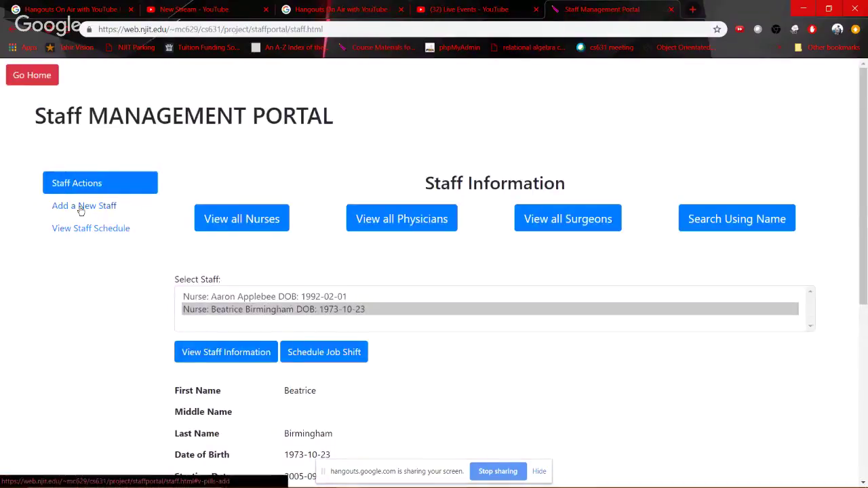
Go to Add a New Staff and preview the surgeon form's contract and speciality fields
click(83, 207)
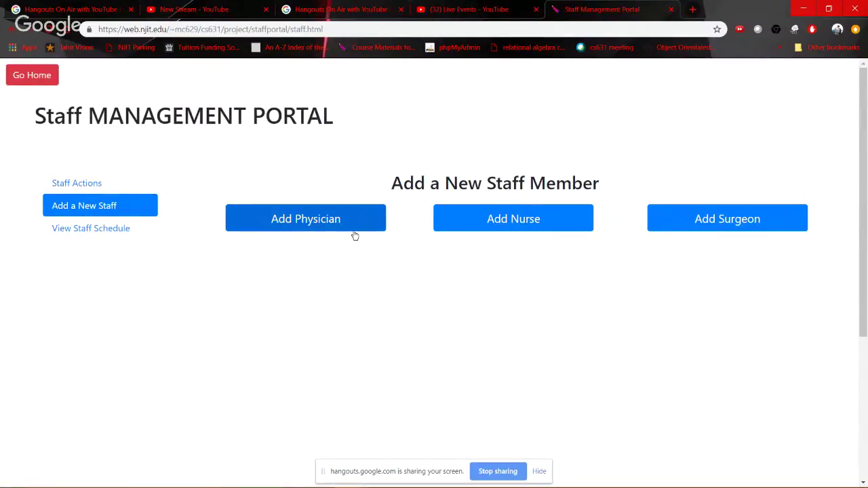
click(722, 221)
scroll(264, 346, down, 5)
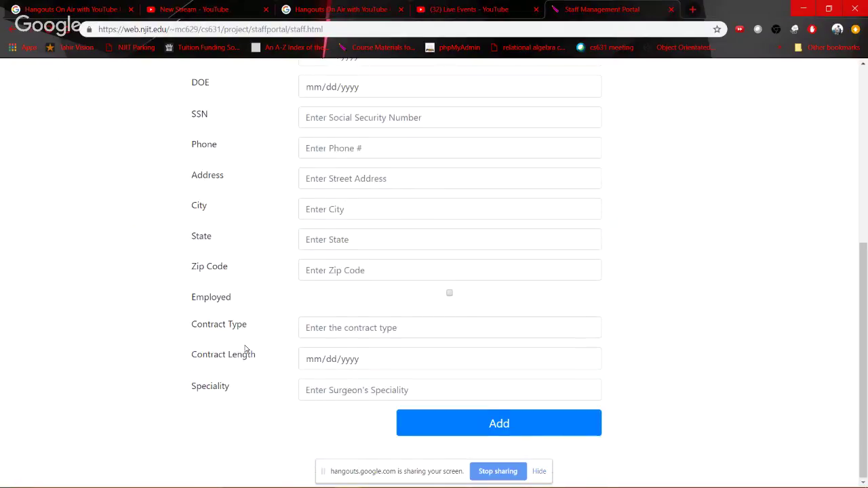
drag(194, 324, 245, 381)
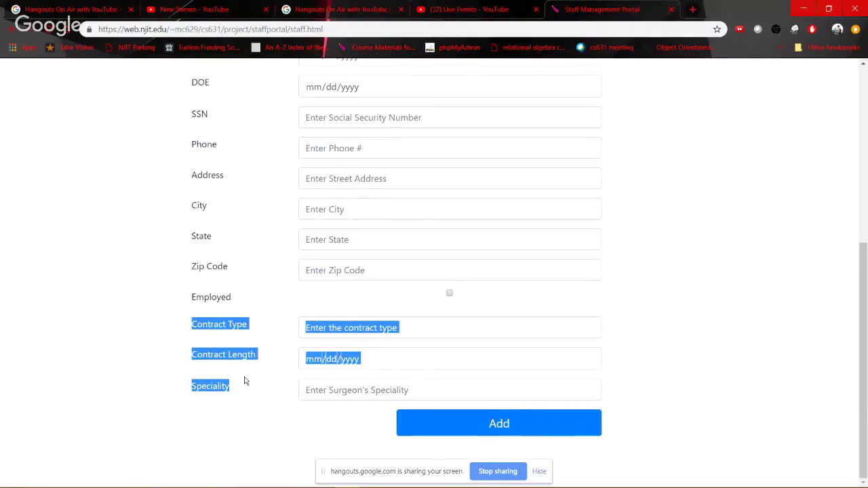
scroll(244, 379, up, 5)
Preview the nurse form and then the physician form
click(564, 217)
scroll(223, 215, down, 5)
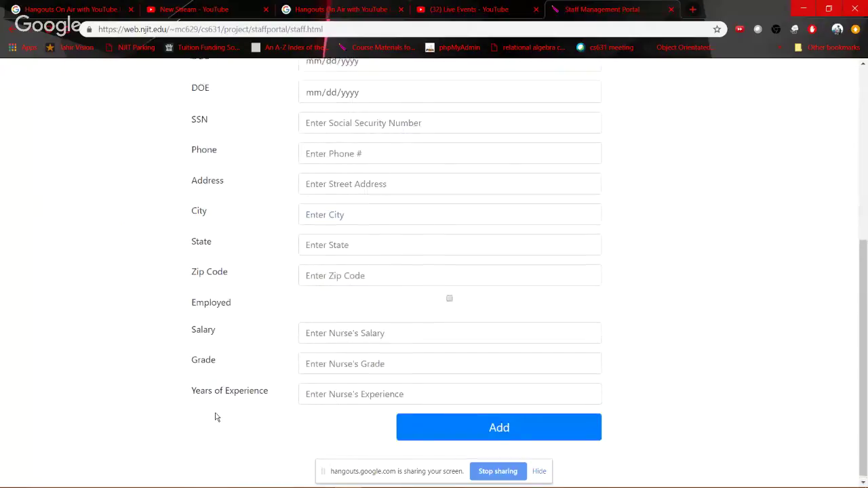
scroll(217, 417, up, 10)
click(309, 218)
scroll(188, 404, down, 5)
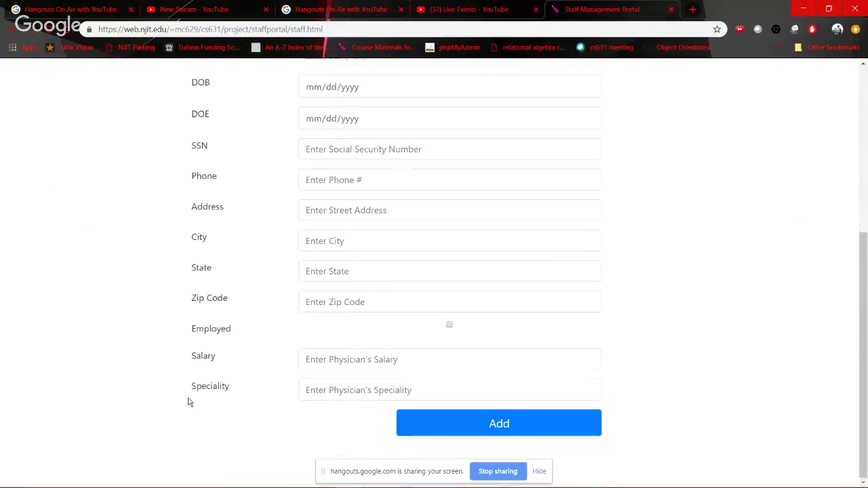
scroll(204, 387, up, 5)
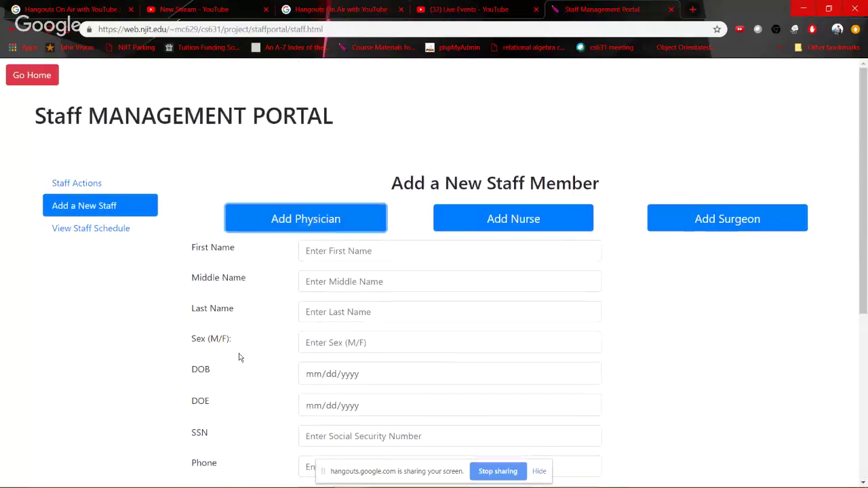
On the nurse form, autofill her name, set sex M and birth date 01/22/1998
click(560, 215)
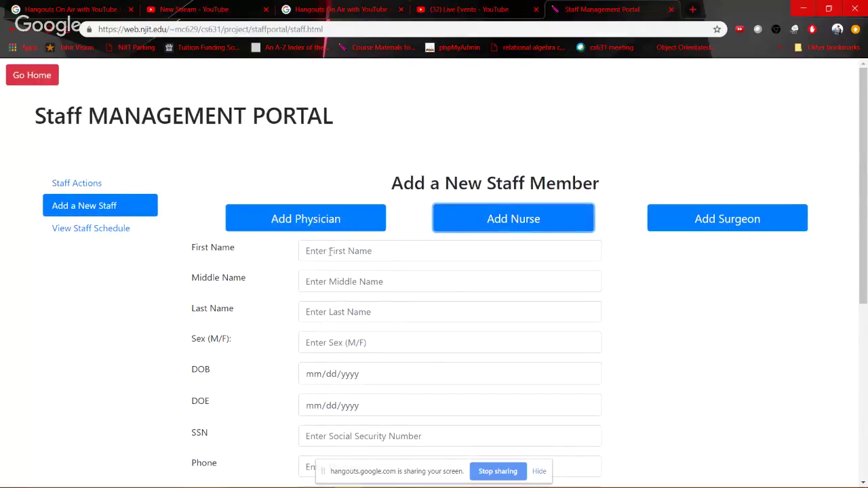
click(330, 251)
text(Jun)
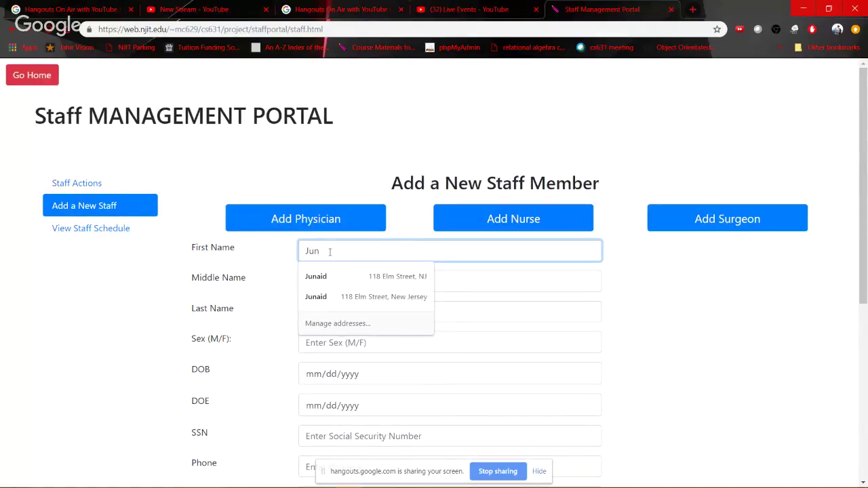
key(Down)
key(Tab)
key(Tab)
key(Tab)
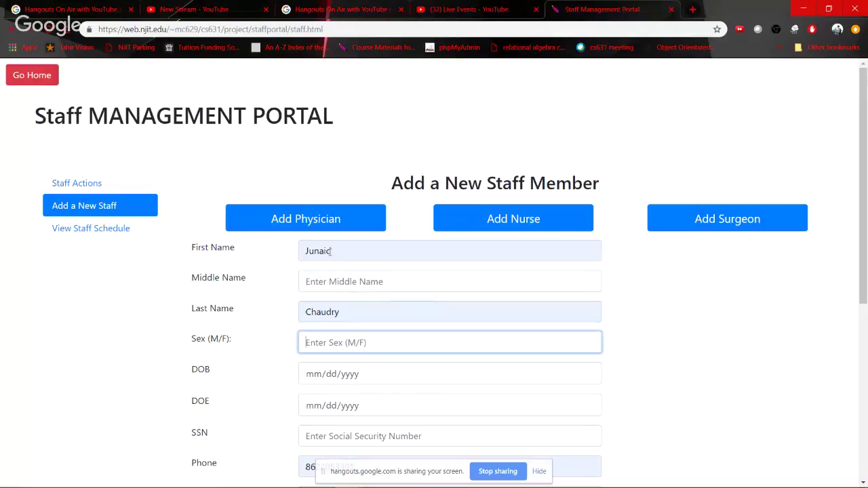
text(M)
key(Tab)
text(01221)
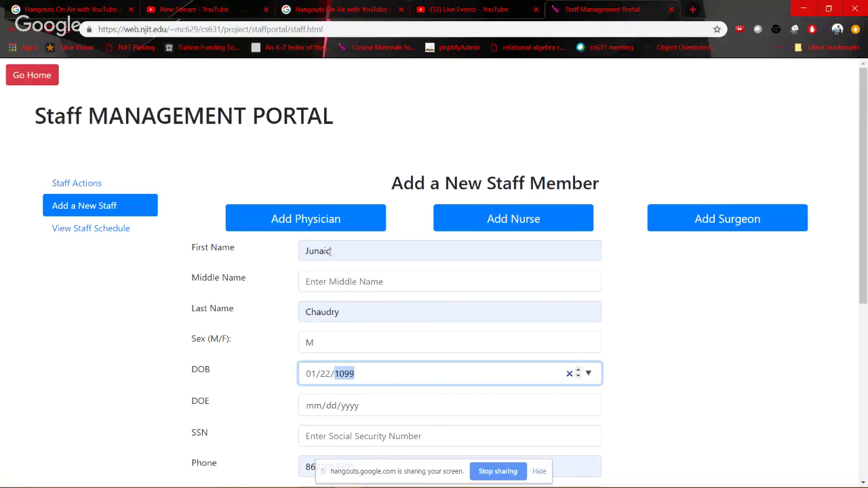
key(Left)
key(Right)
text(998)
key(Tab)
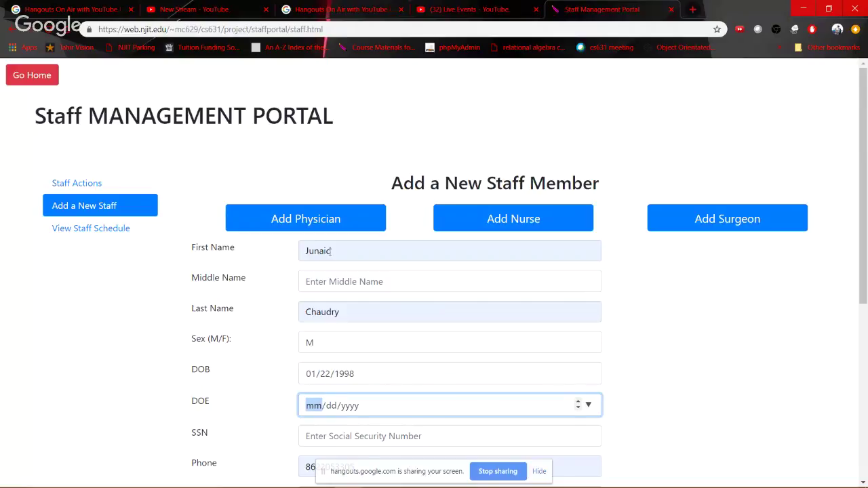
Enter hire date 02/01/2018, the SSN, tick Employed, salary 30000, grade A, 2 years' experience
text(02/01/)
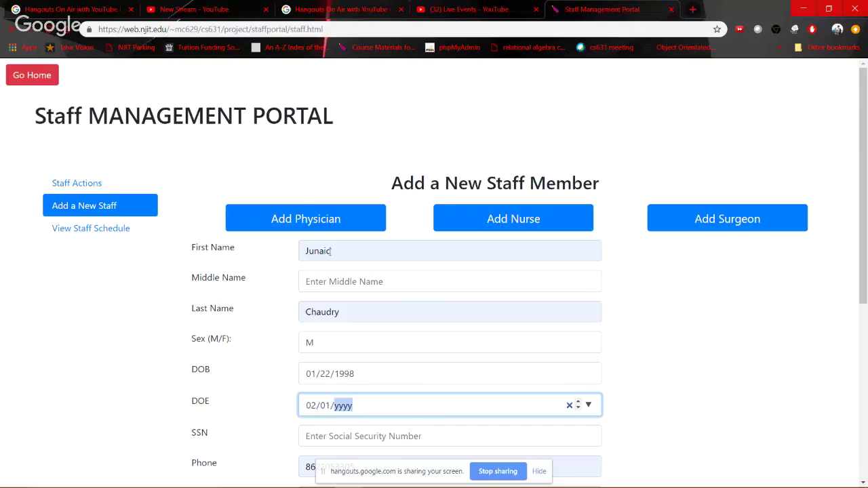
text(2018)
key(Tab)
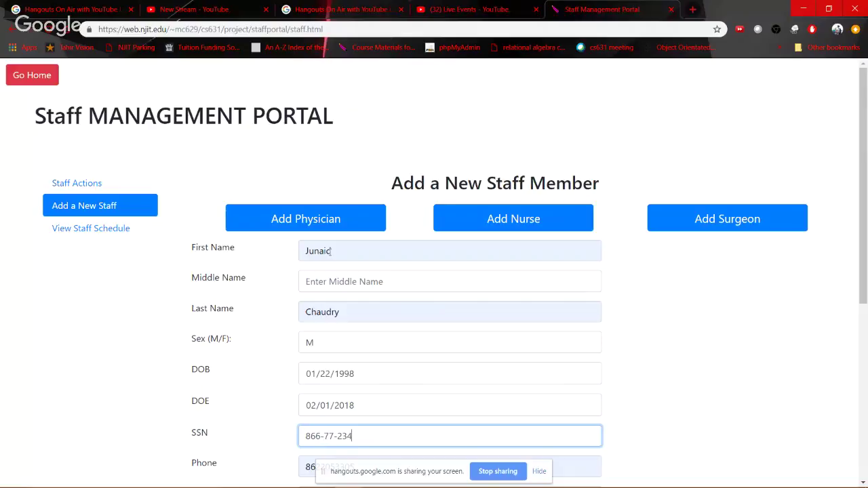
key(Tab)
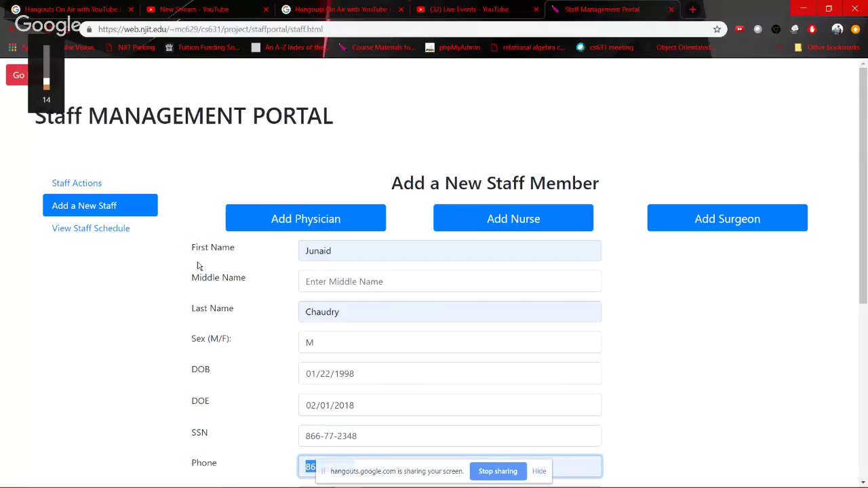
scroll(220, 306, down, 5)
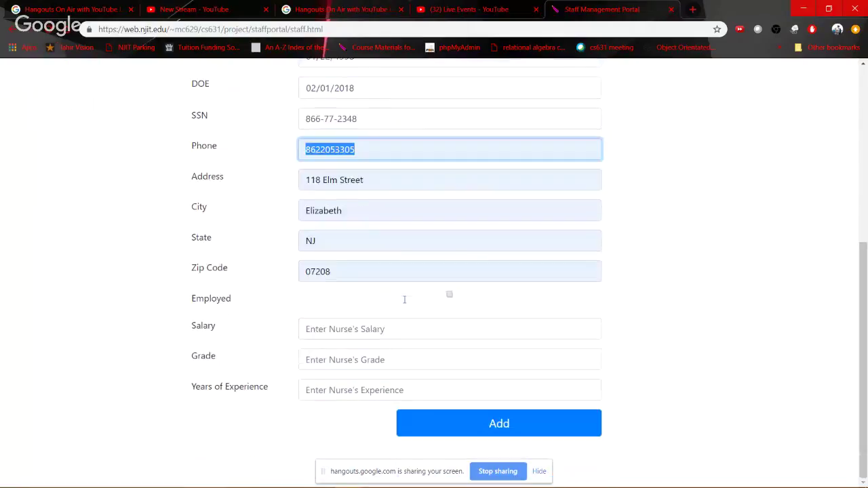
click(450, 295)
click(375, 335)
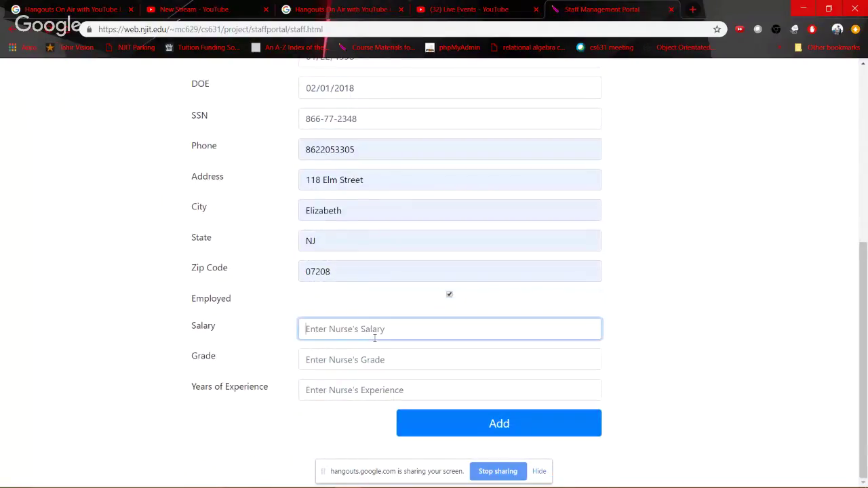
text(30000)
key(Tab)
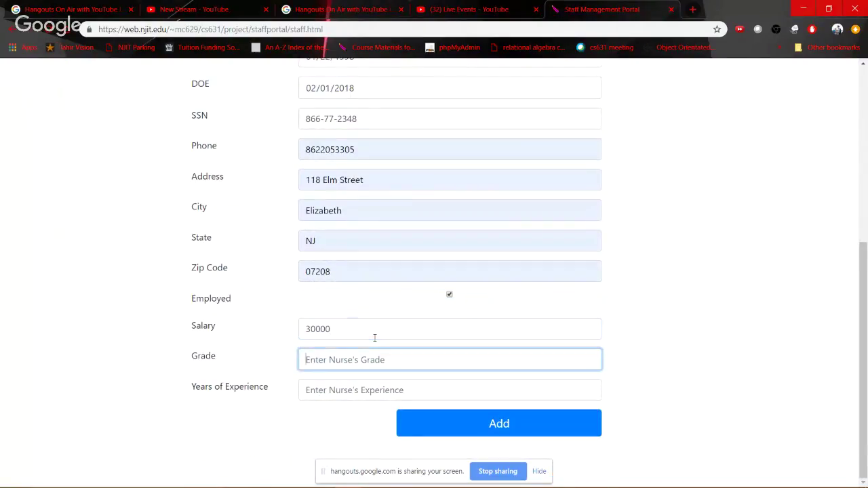
text(A)
key(Tab)
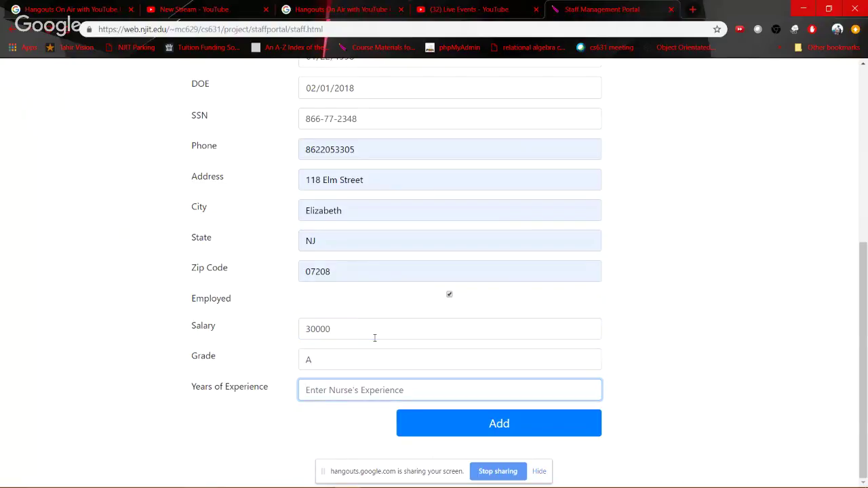
text(2)
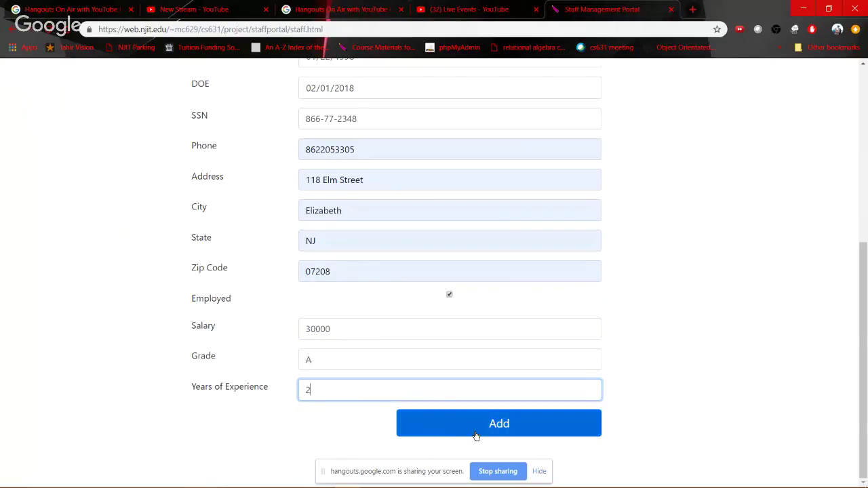
Submit the new nurse and acknowledge the 'Staff Inserted !Nurse Inserted !' message
click(478, 435)
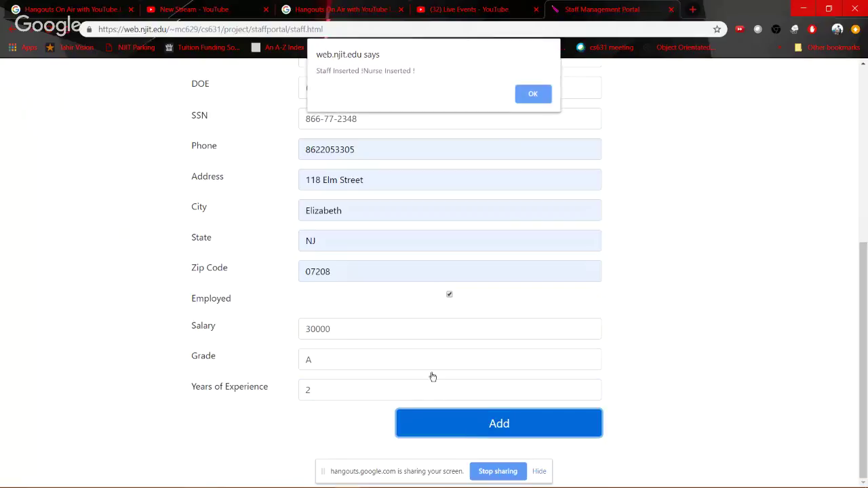
drag(329, 70, 465, 65)
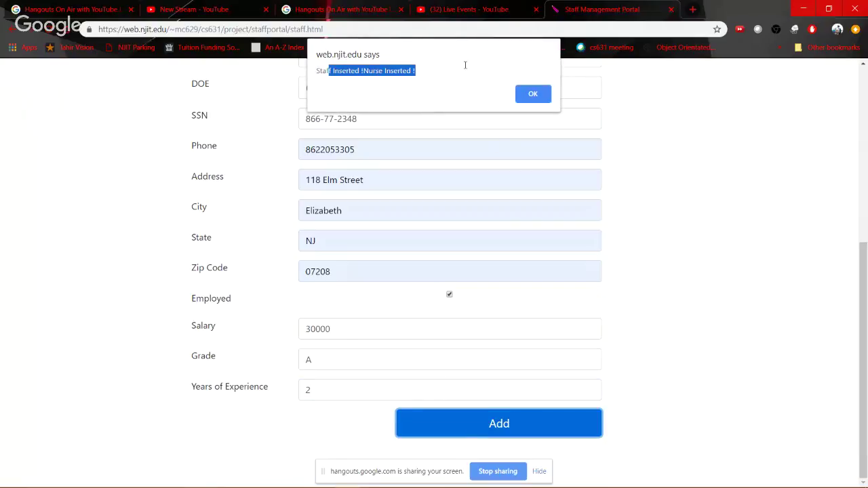
click(535, 98)
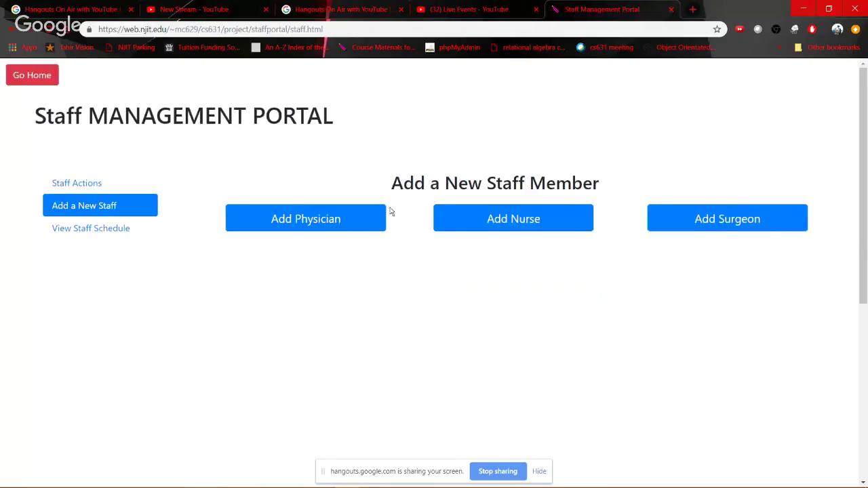
List all nurses and view the newly added third nurse's staff information
click(72, 186)
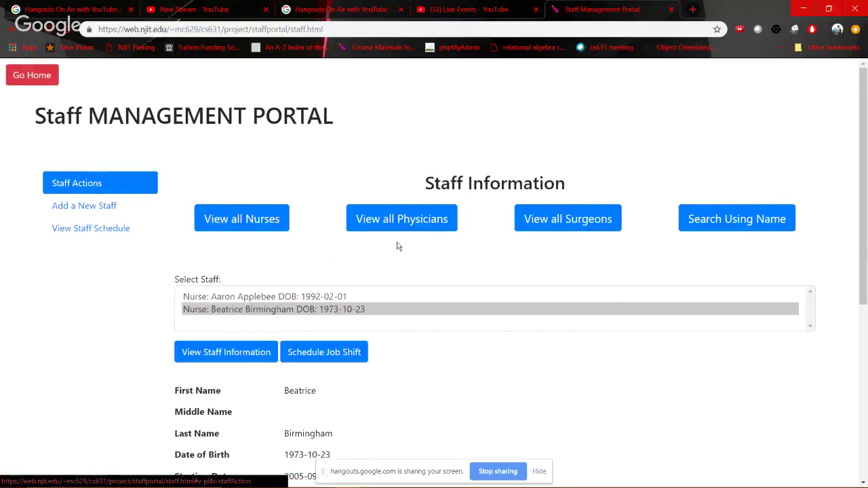
click(258, 235)
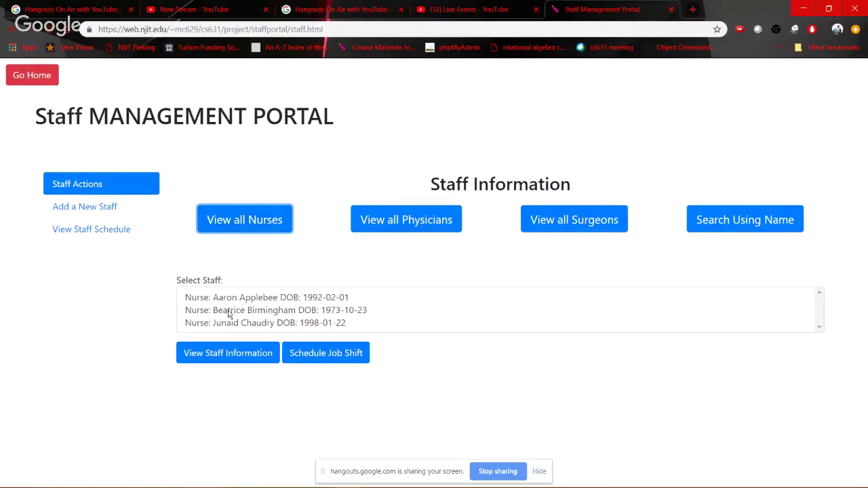
click(243, 324)
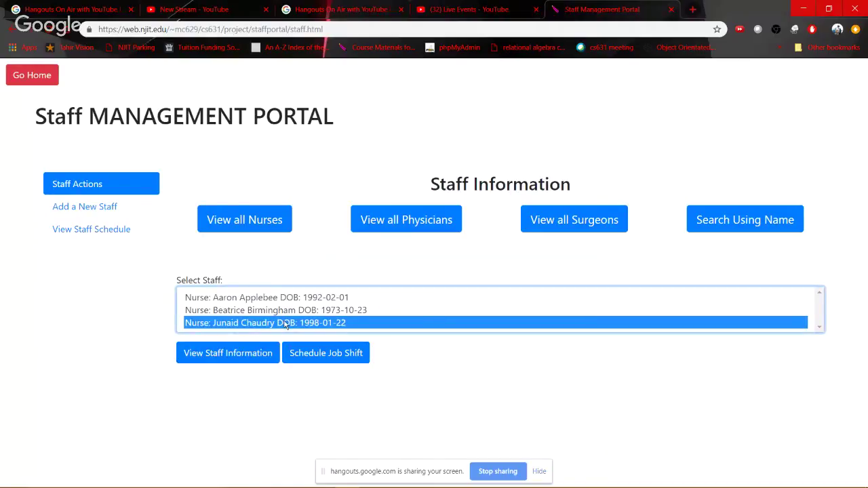
click(232, 354)
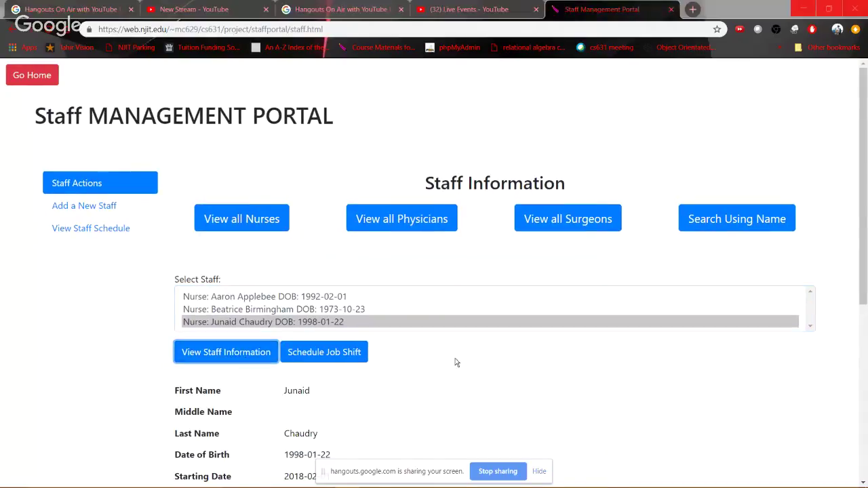
key(alt+Tab)
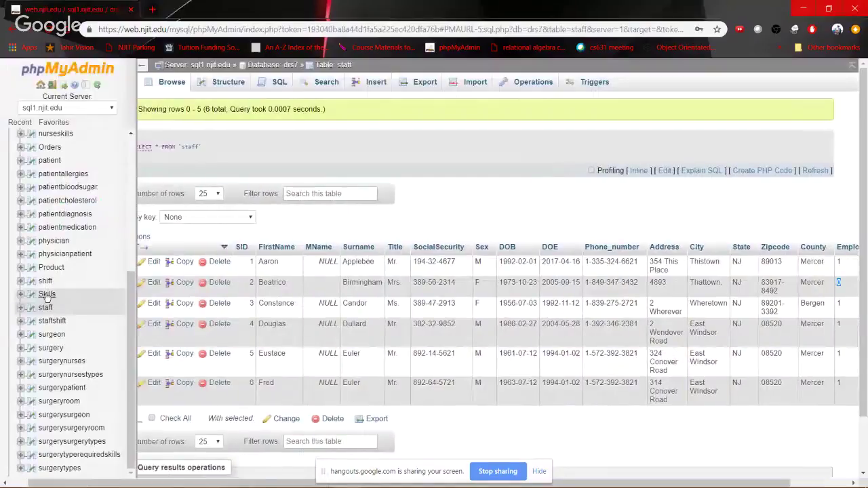
Confirm the new nurse appears as row 7 in the staff table and SID 3 in the nurse table
click(46, 309)
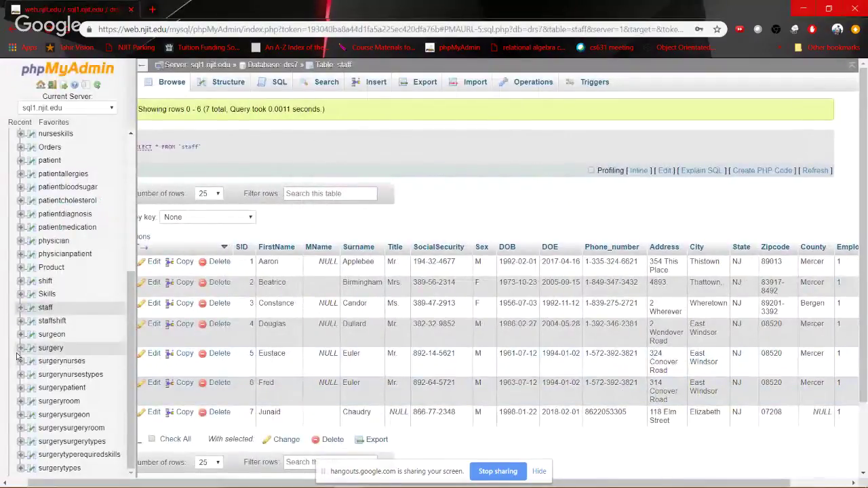
scroll(18, 356, down, 2)
scroll(52, 227, up, 1)
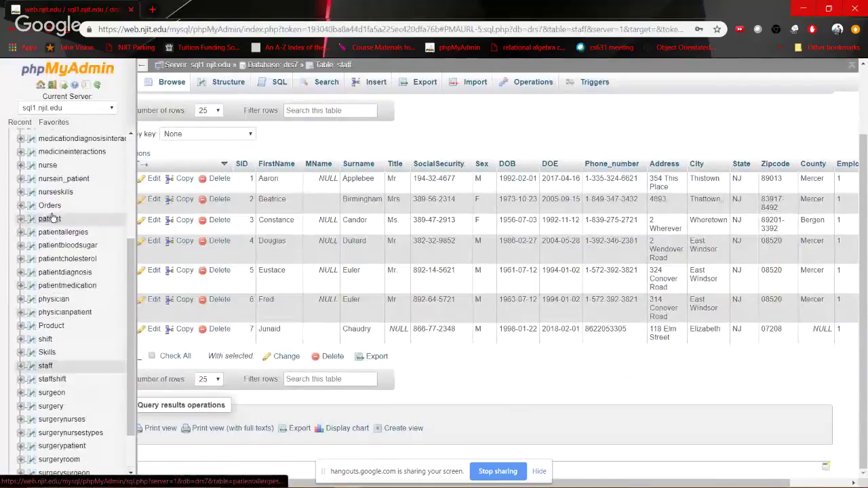
click(49, 165)
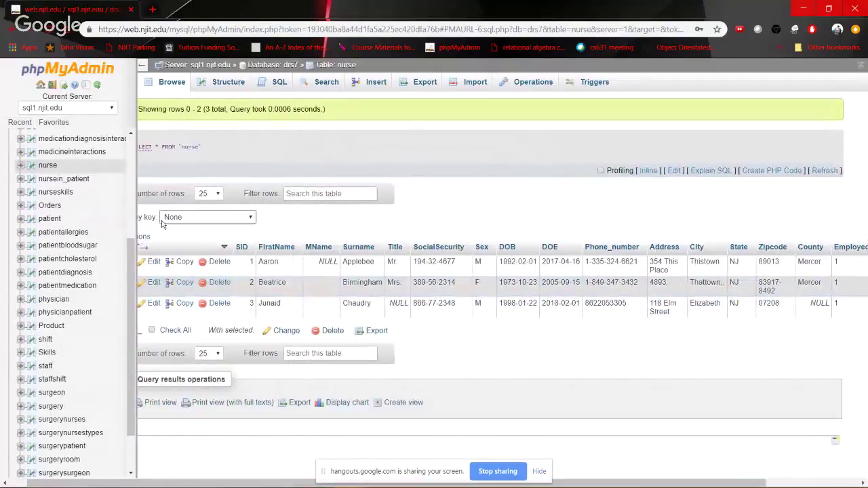
key(alt+Tab)
scroll(330, 401, down, 5)
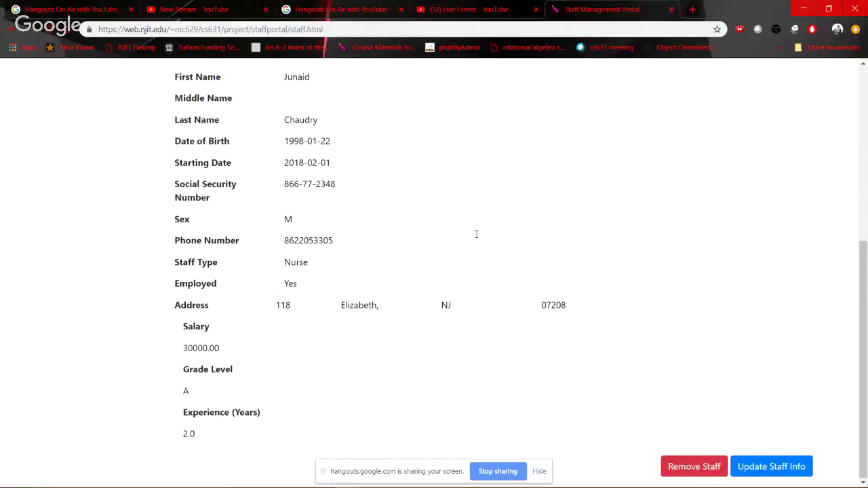
Remove the new nurse, dismiss the 'Deleted !' alert, and refresh the list to two nurses
scroll(475, 233, up, 5)
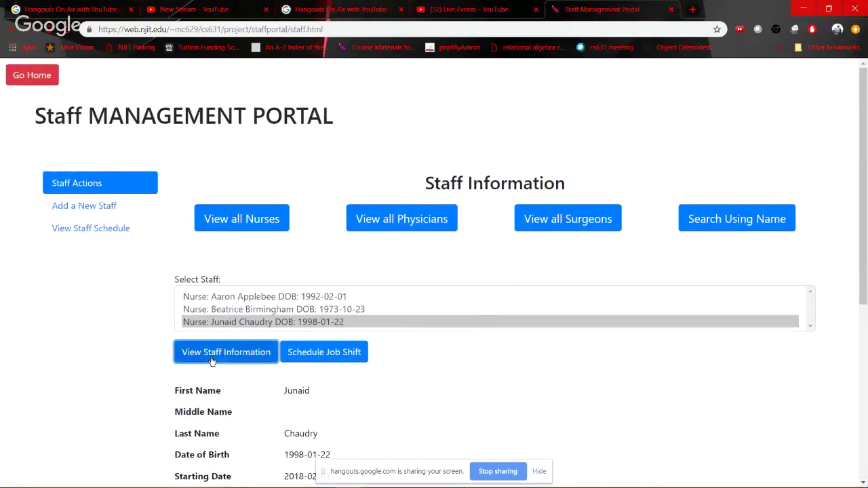
scroll(662, 353, down, 5)
click(694, 466)
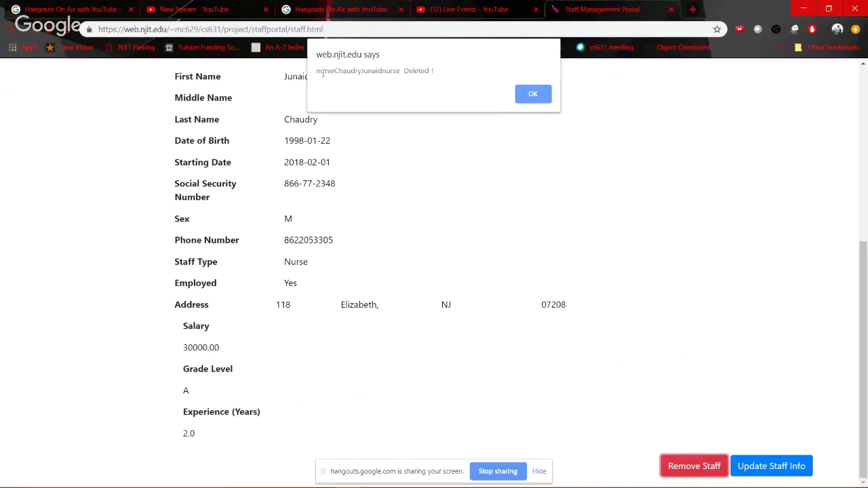
drag(364, 70, 381, 70)
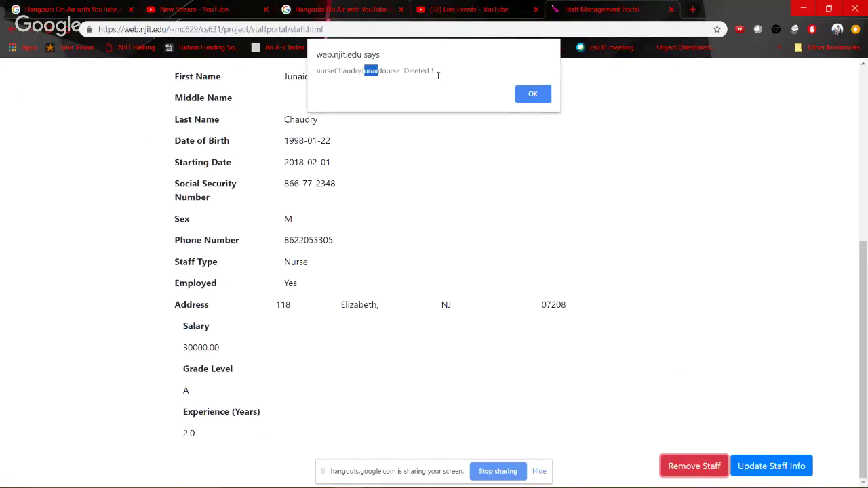
key(Return)
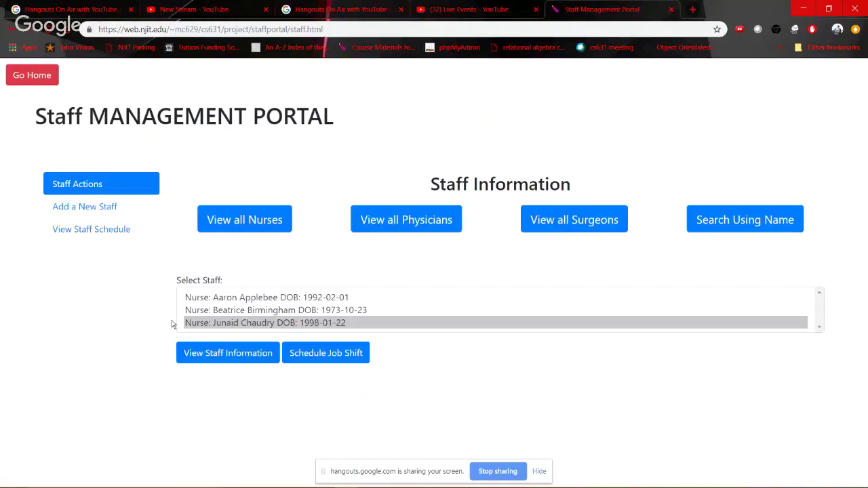
click(274, 220)
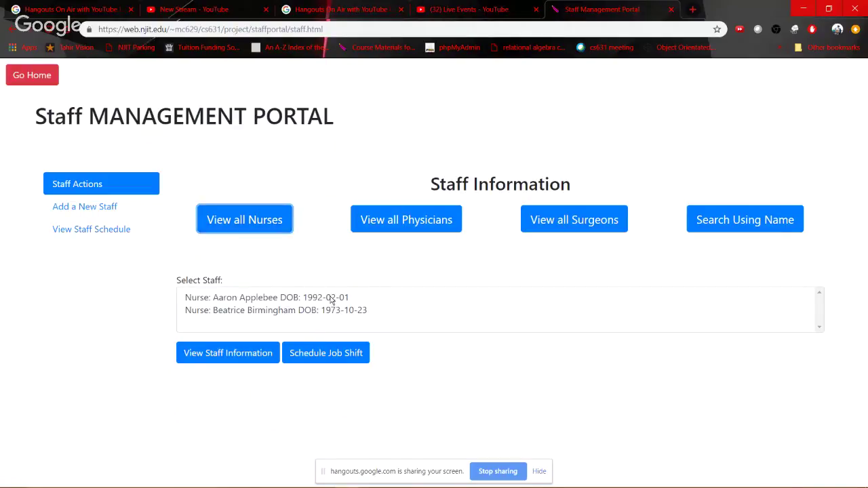
click(264, 298)
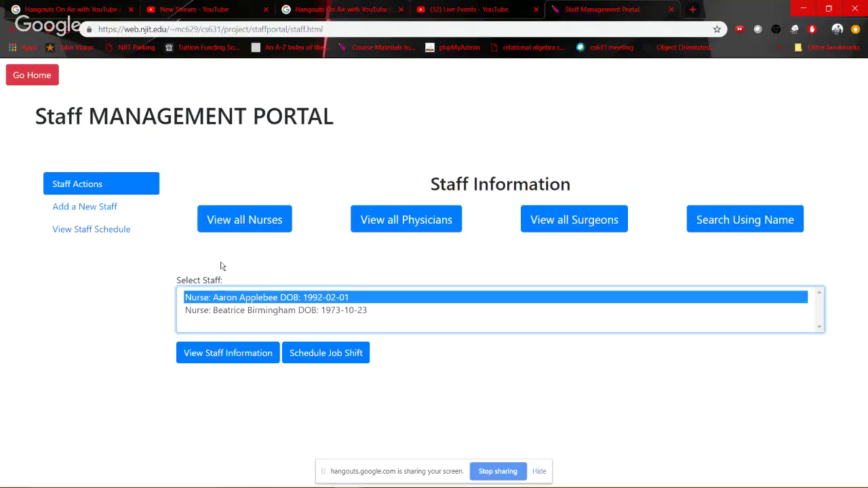
key(alt+Tab)
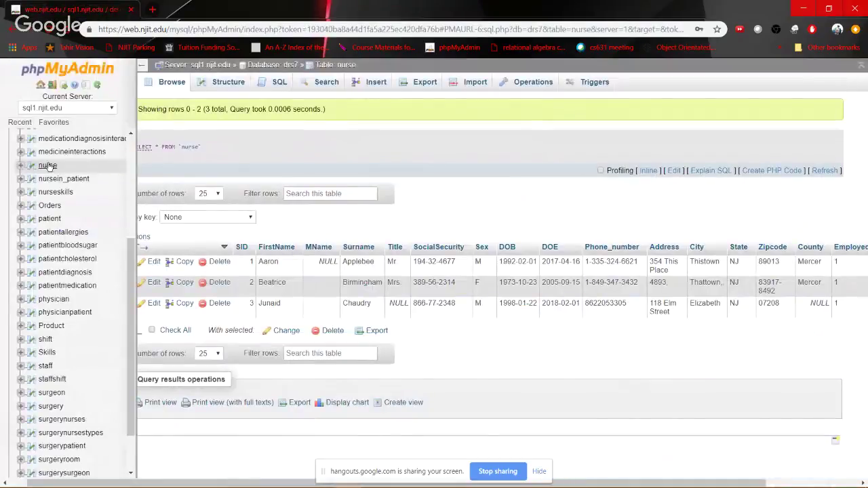
Verify in phpMyAdmin that the nurse table has 2 rows and the staff table 6
click(47, 167)
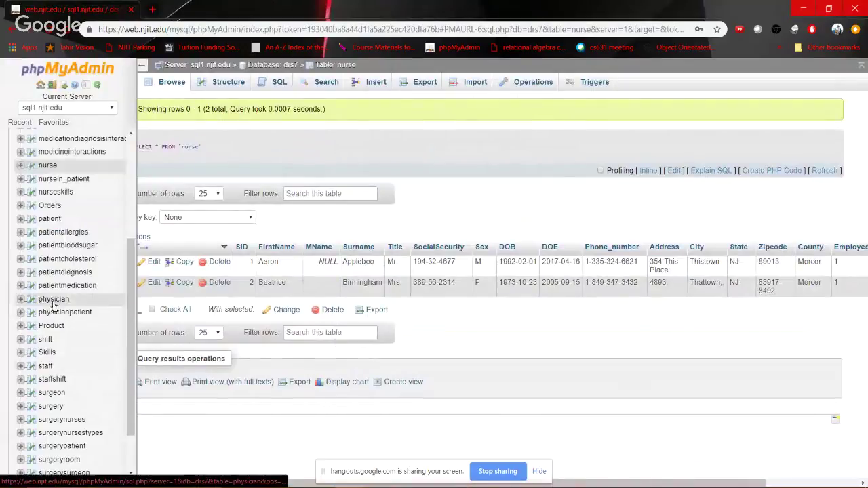
click(46, 367)
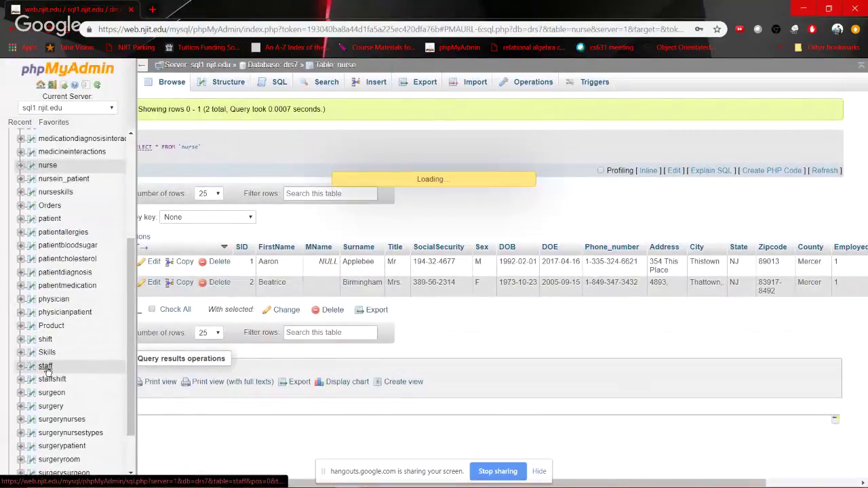
scroll(354, 373, down, 3)
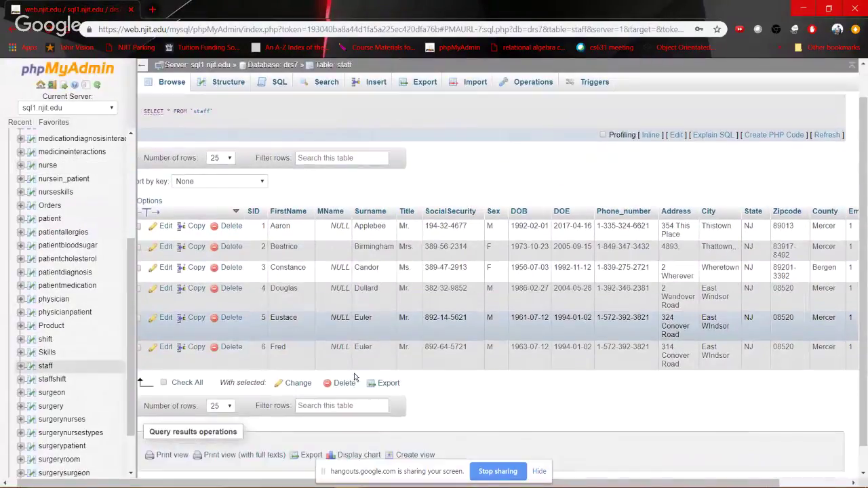
key(alt+Tab)
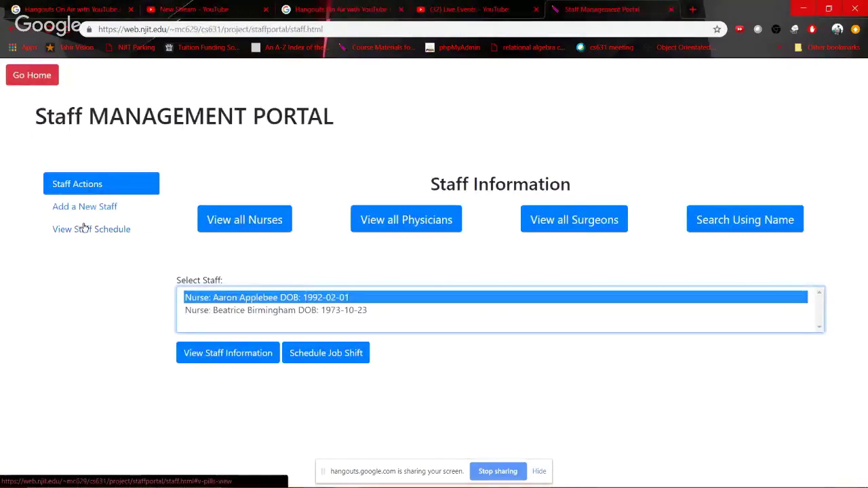
List all eight staff schedules with empty filters, then enter a staff member's first name in the filter
click(88, 231)
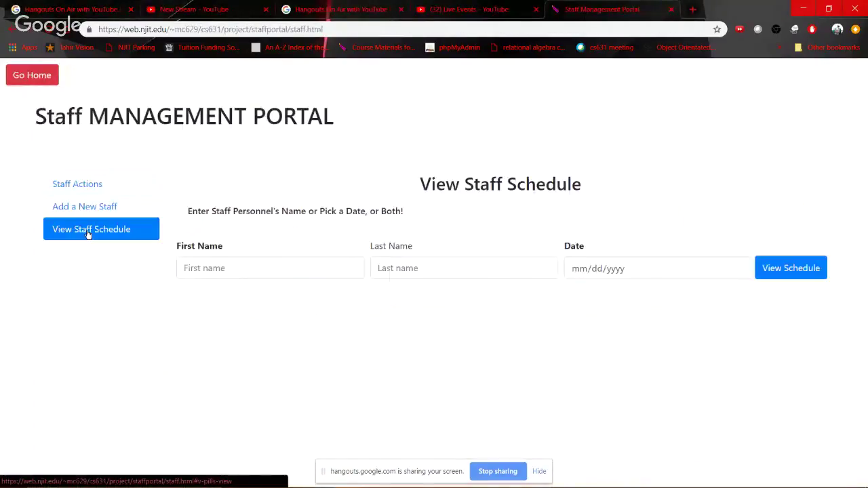
click(288, 268)
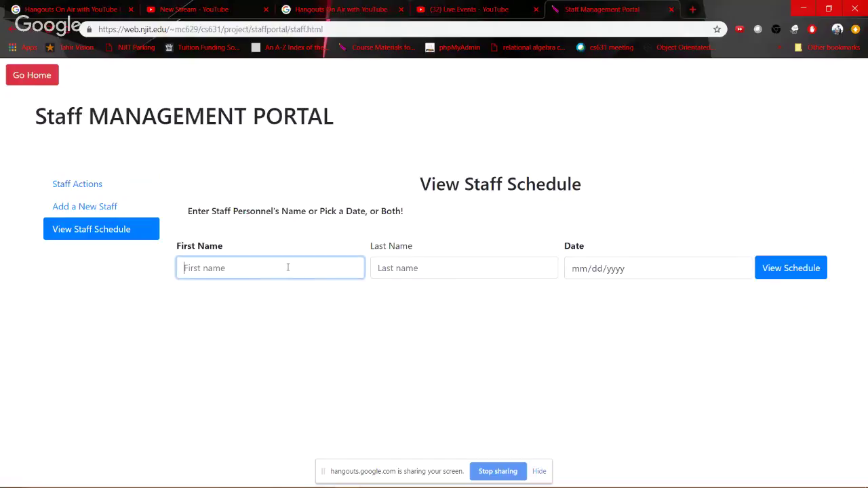
click(783, 272)
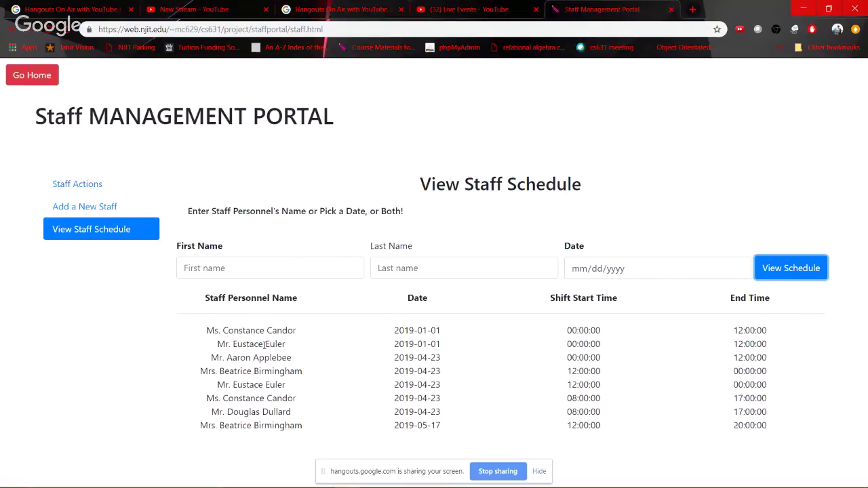
drag(576, 331, 748, 330)
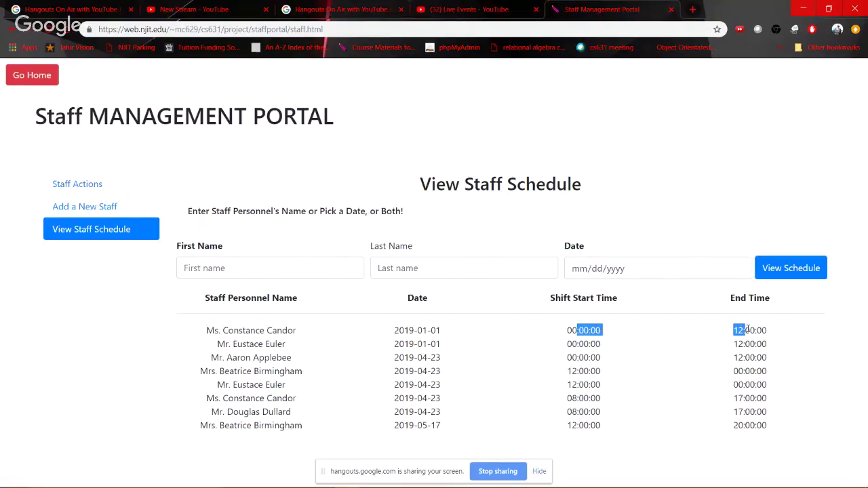
click(568, 330)
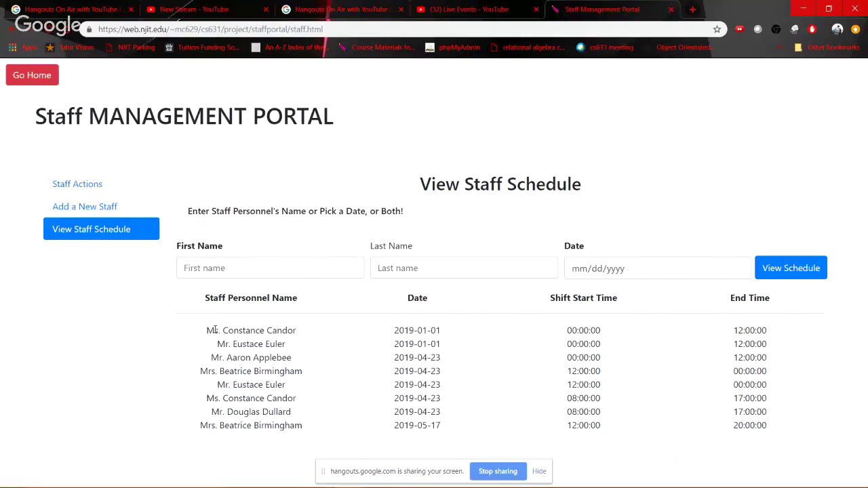
drag(214, 331, 528, 389)
click(529, 388)
click(228, 269)
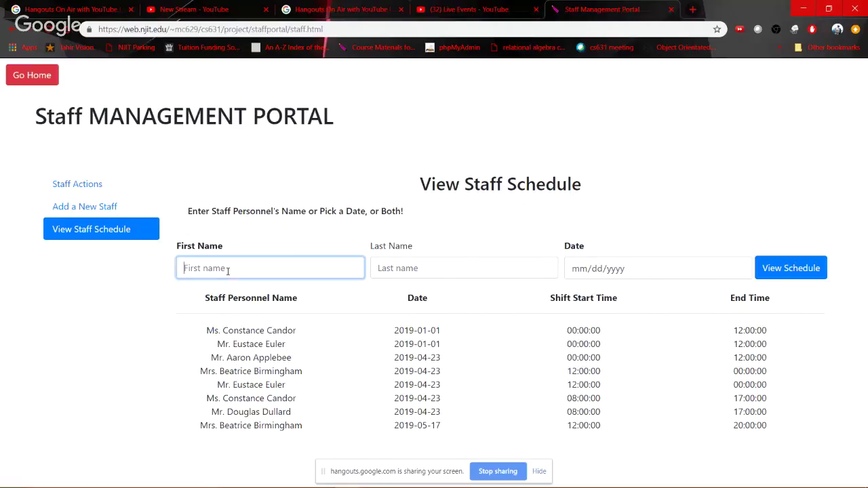
text(Constance)
Show schedules for the entered first name, then clear the filter to list all schedules again
click(797, 269)
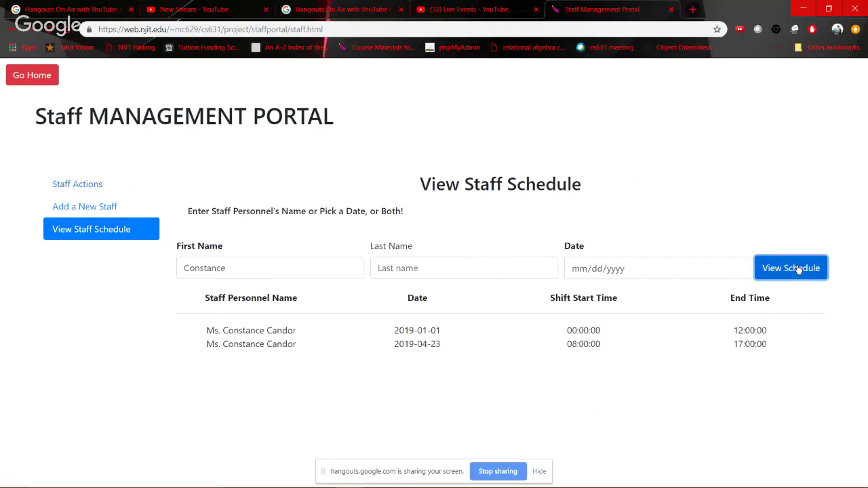
click(258, 270)
double_click(257, 272)
key(BackSpace)
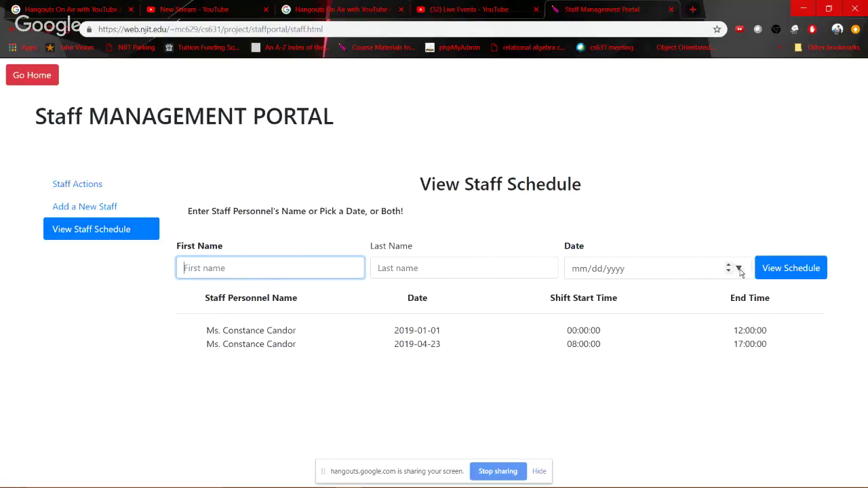
click(787, 269)
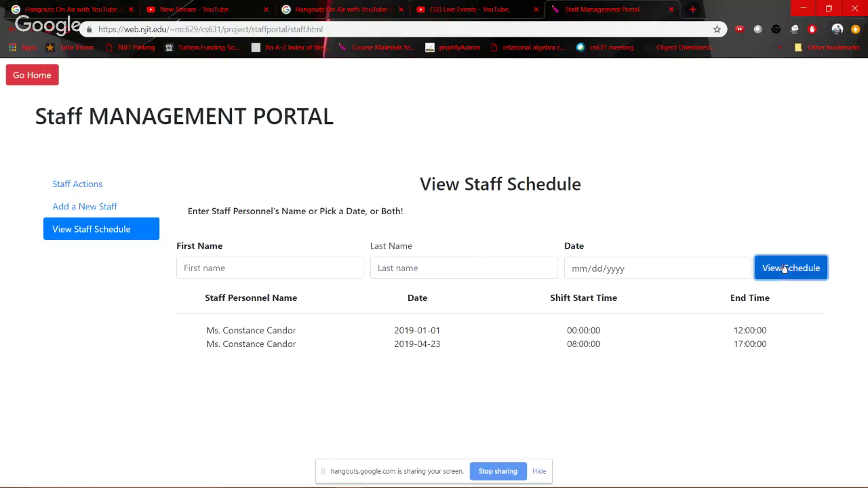
Filter schedules to 05/17/2019, showing one 12:00–20:00 shift, then open the In-Patient Management Portal
click(739, 269)
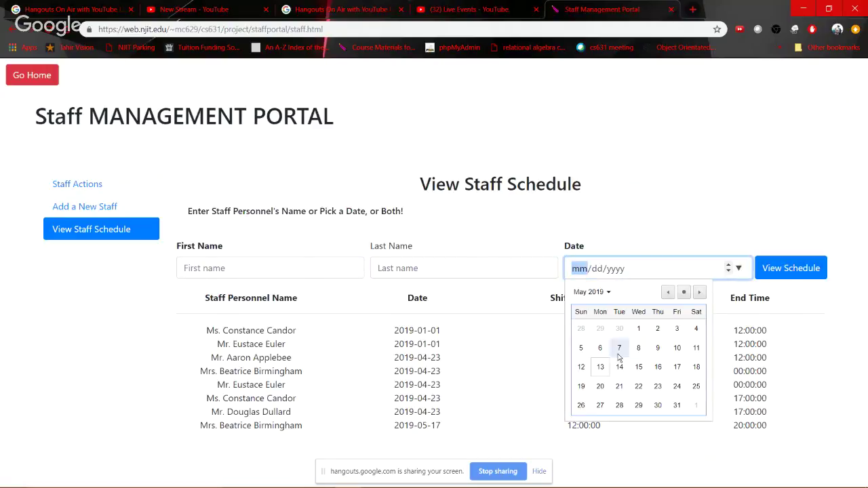
click(676, 369)
click(799, 277)
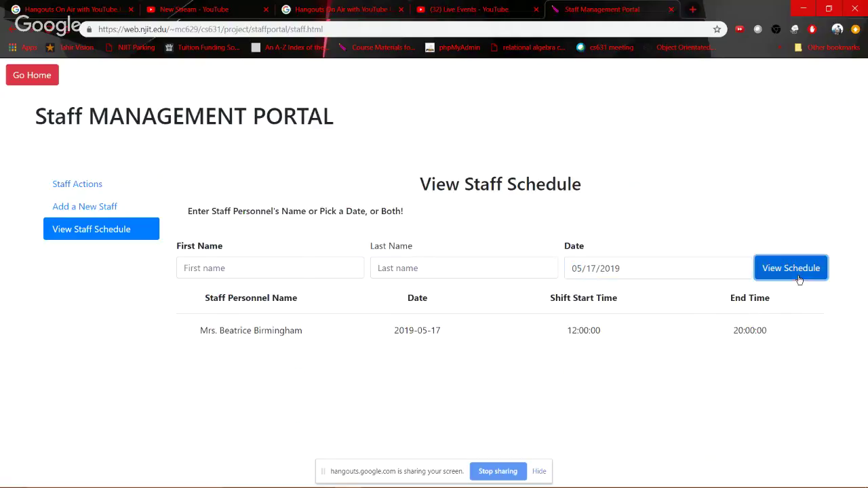
drag(351, 332, 199, 330)
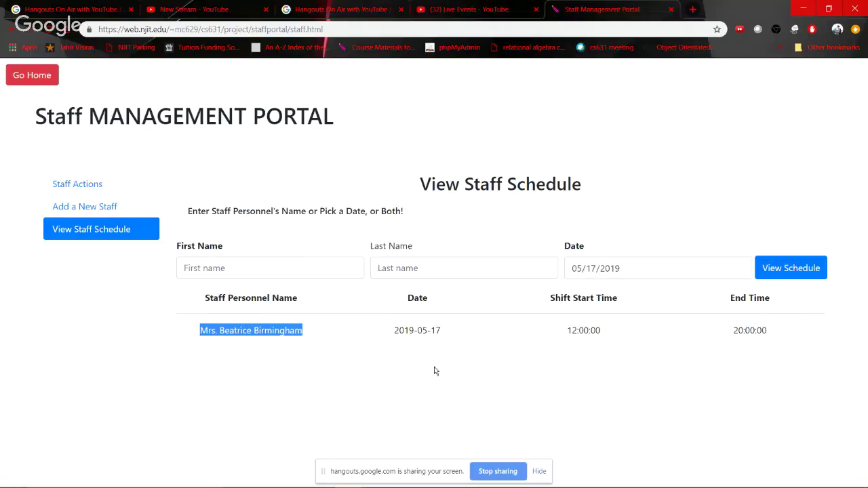
click(23, 76)
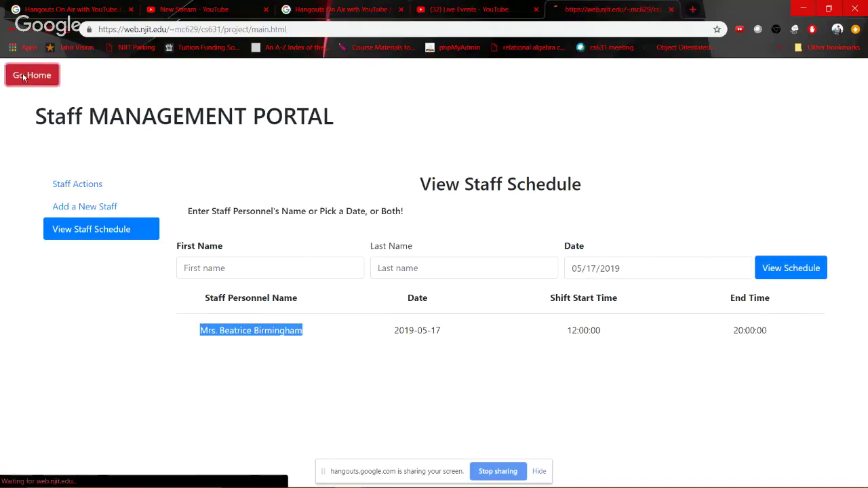
click(380, 347)
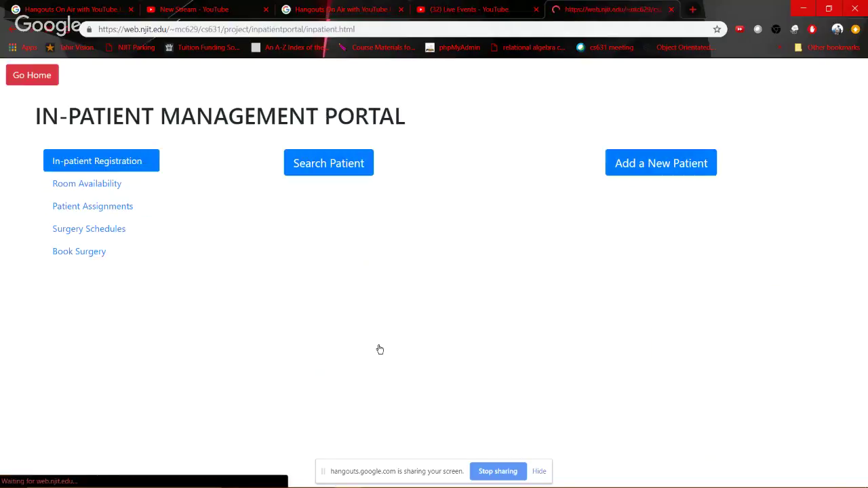
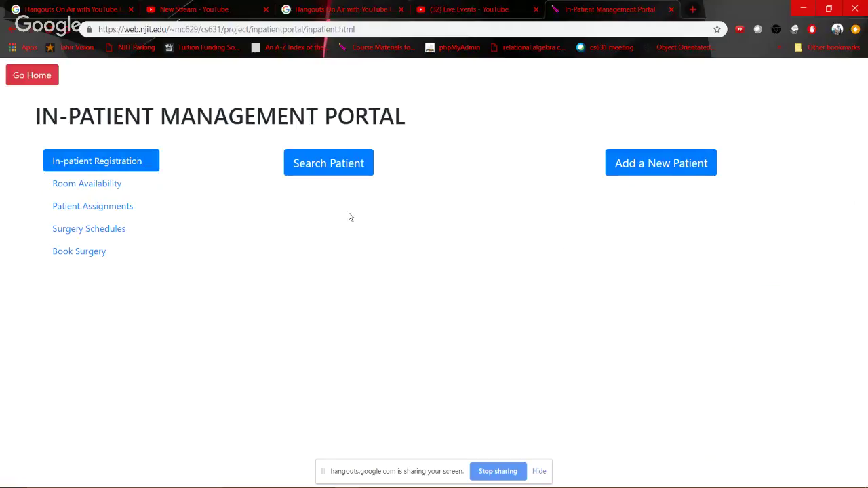
List all patients with an empty search and show one chosen patient's details
click(326, 171)
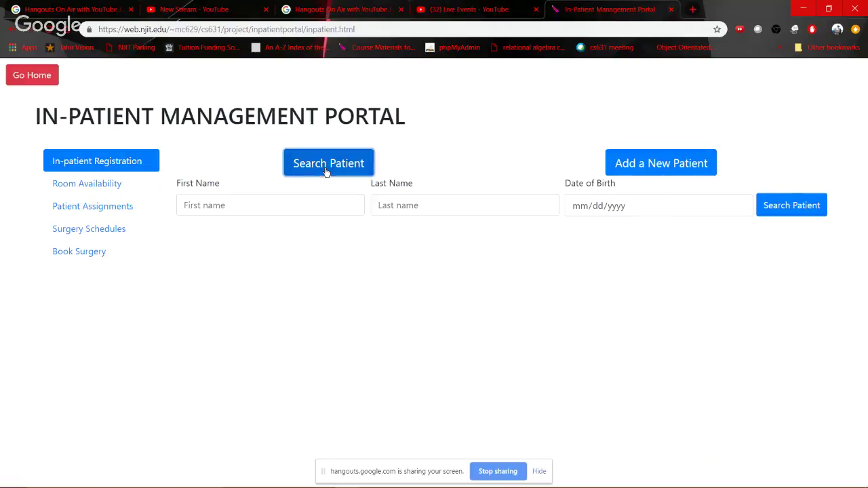
click(290, 202)
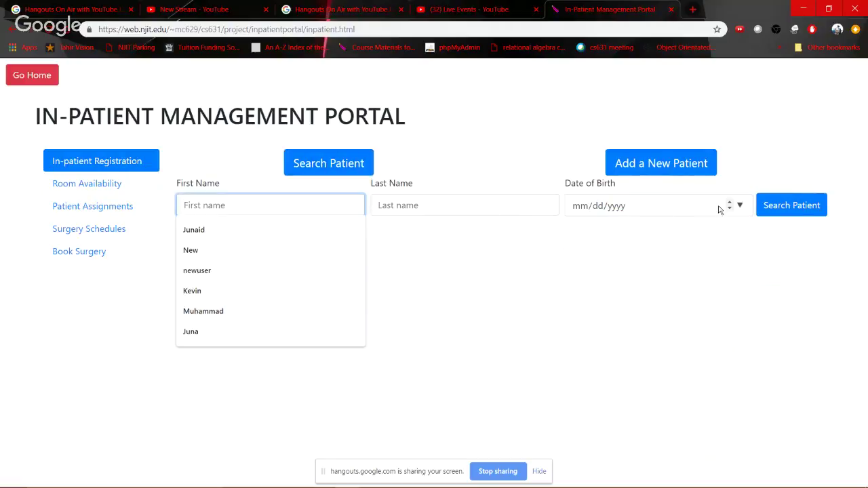
click(810, 210)
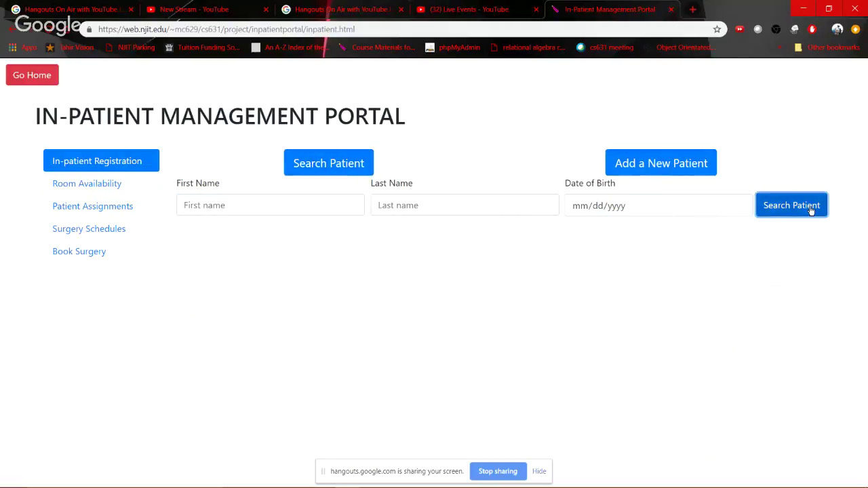
scroll(251, 260, down, 2)
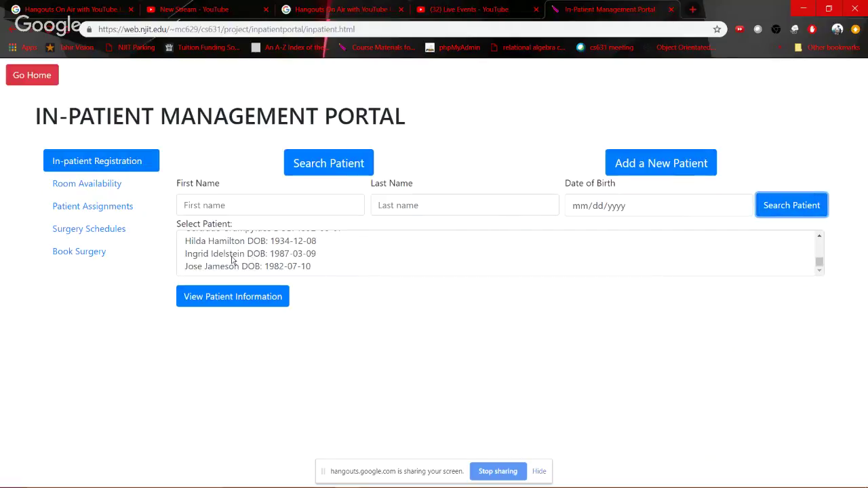
click(232, 255)
click(233, 299)
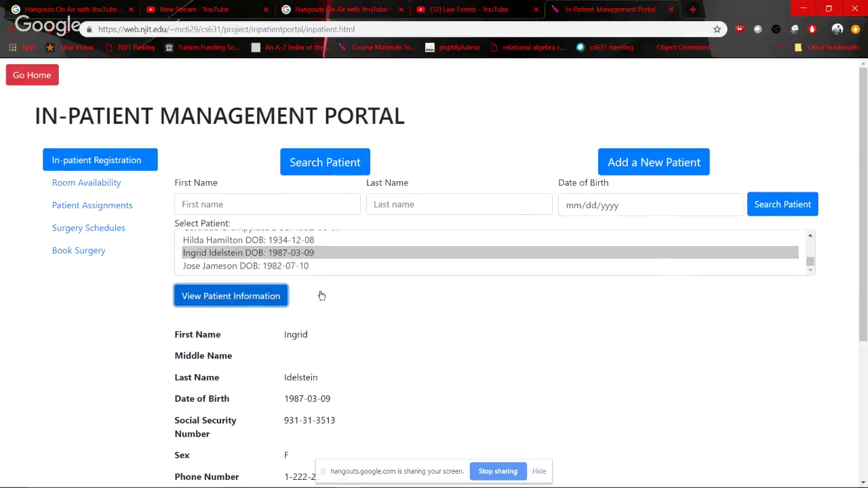
Review the patient's record, including admission date 2019-04-22, and start updating their info
scroll(510, 308, down, 3)
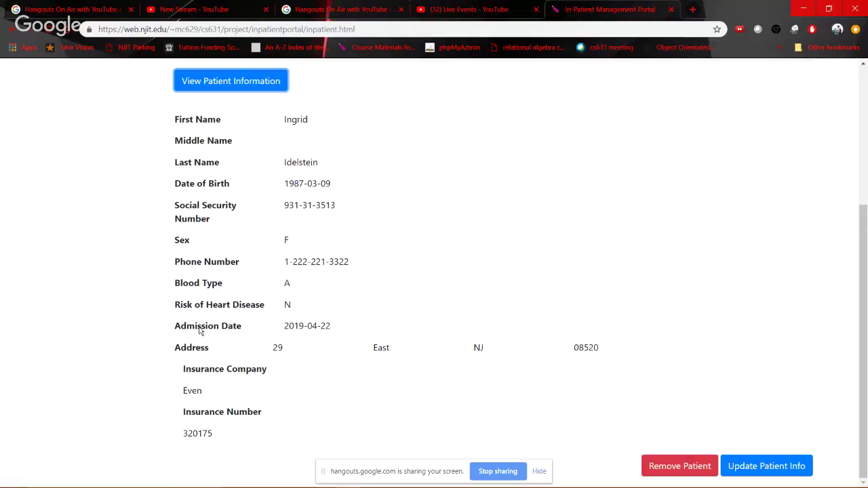
drag(196, 328, 243, 329)
click(333, 323)
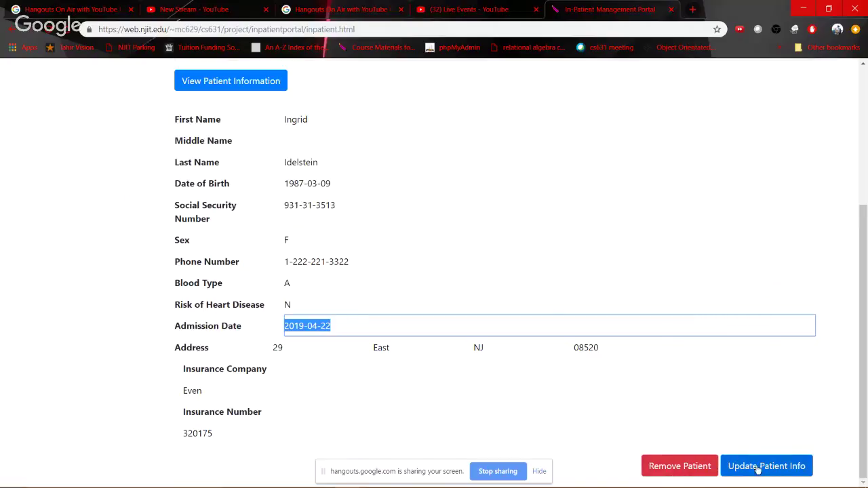
scroll(475, 285, up, 3)
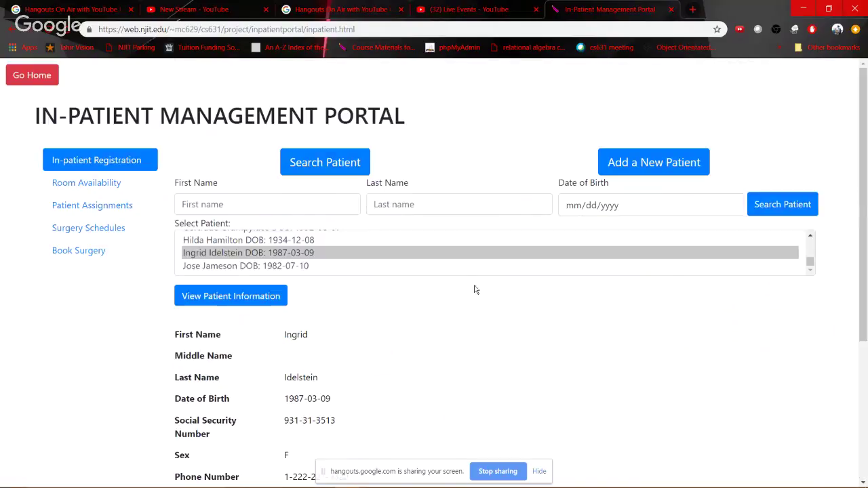
scroll(319, 252, up, 3)
scroll(231, 265, down, 2)
scroll(475, 355, down, 3)
click(763, 475)
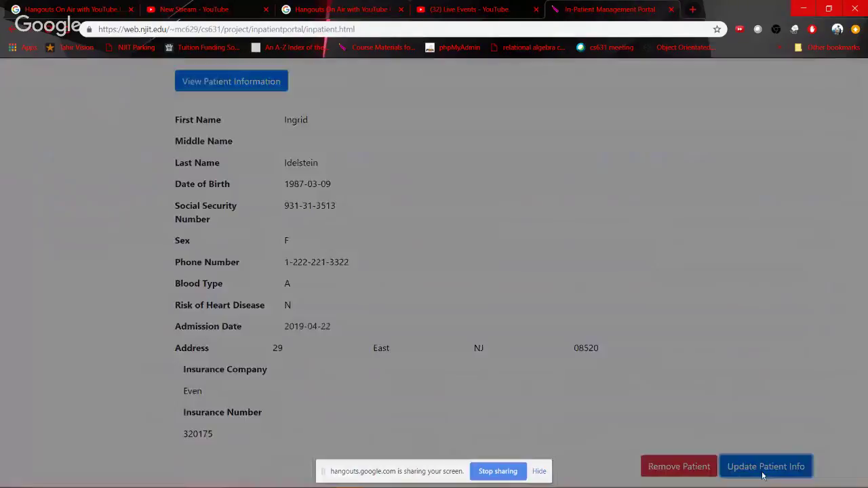
Set admission date to May 7, 2019 and insurer to Aetna, save, and refresh the patient view
scroll(407, 262, down, 5)
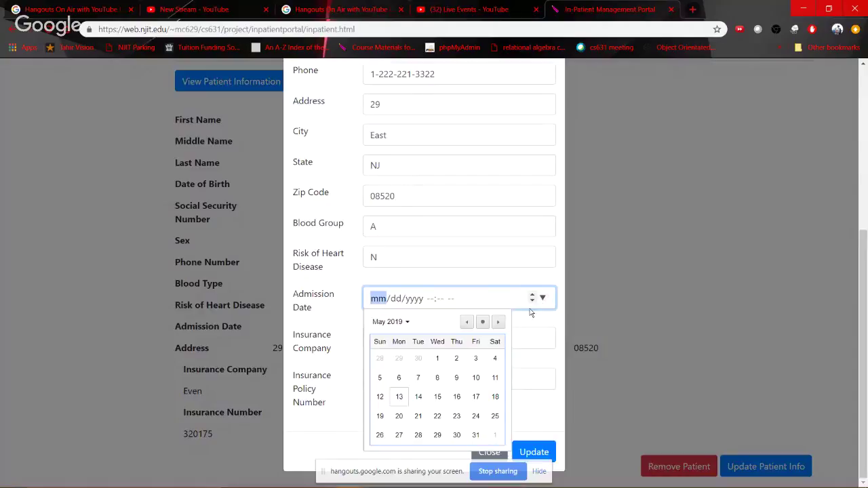
click(418, 380)
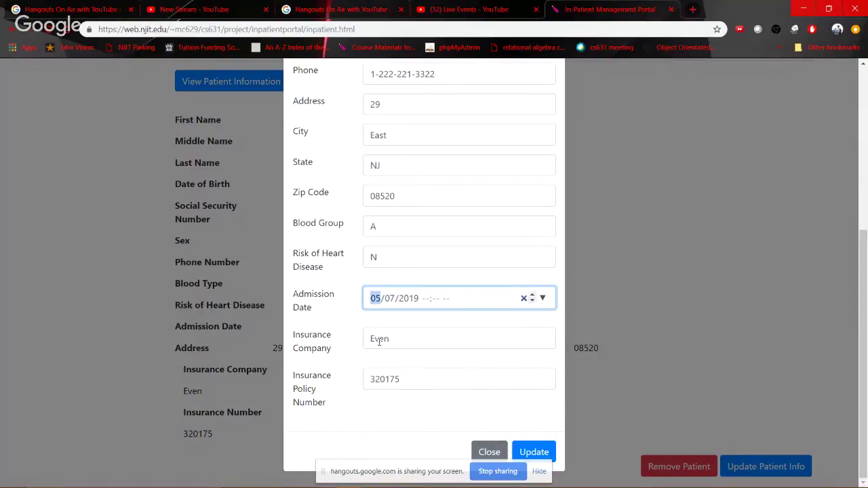
double_click(379, 342)
text(Ae)
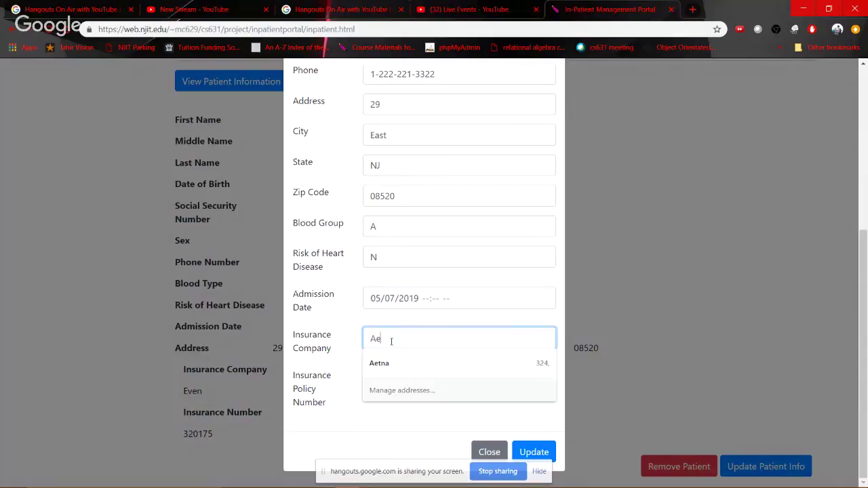
text(tna)
key(Tab)
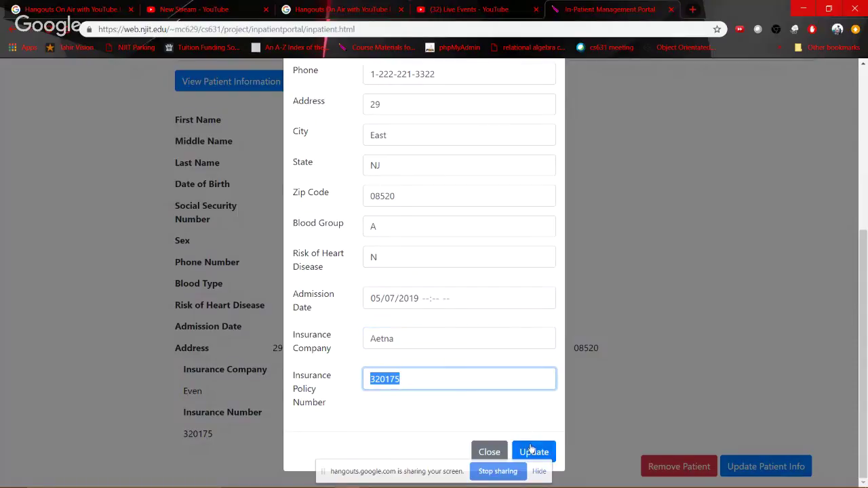
click(532, 450)
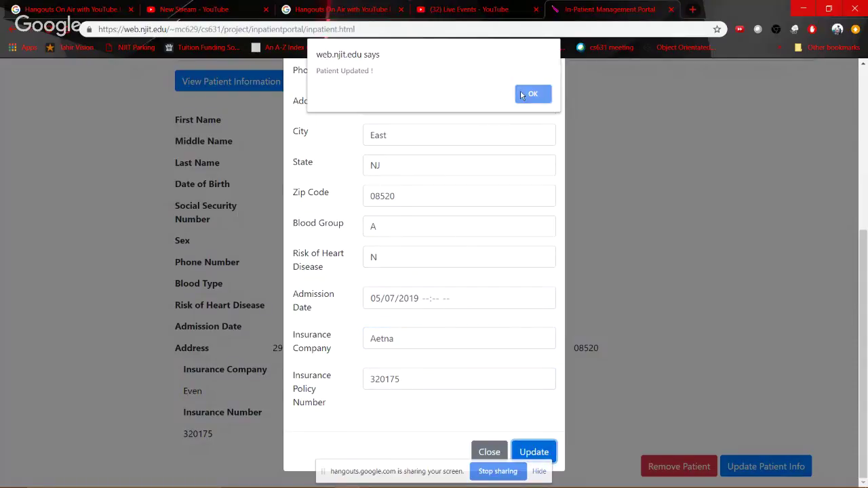
click(521, 94)
click(224, 86)
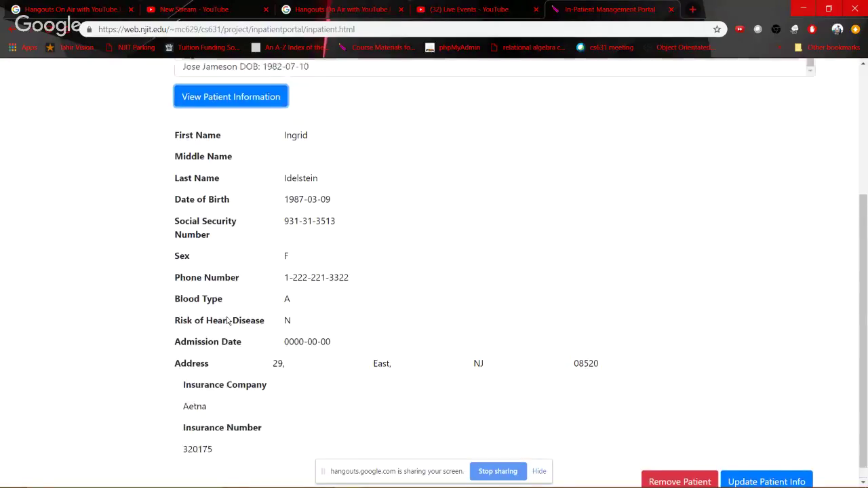
Remove the patient's record and dismiss the deletion confirmation
double_click(196, 390)
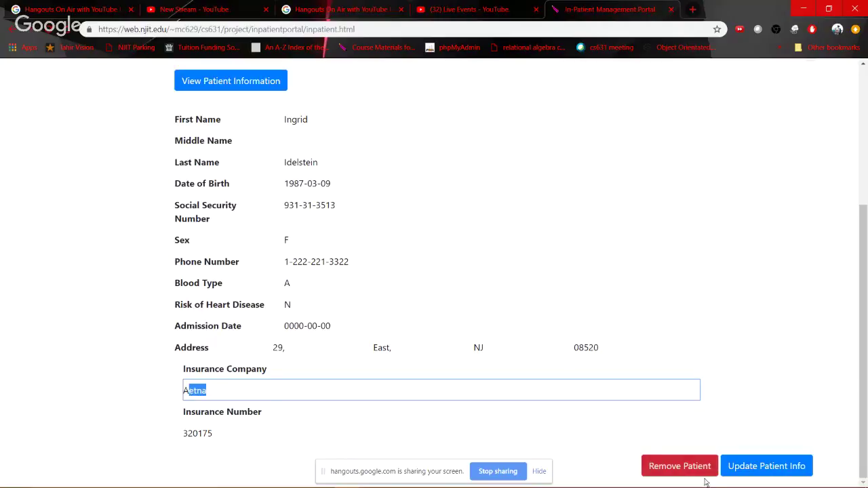
click(665, 465)
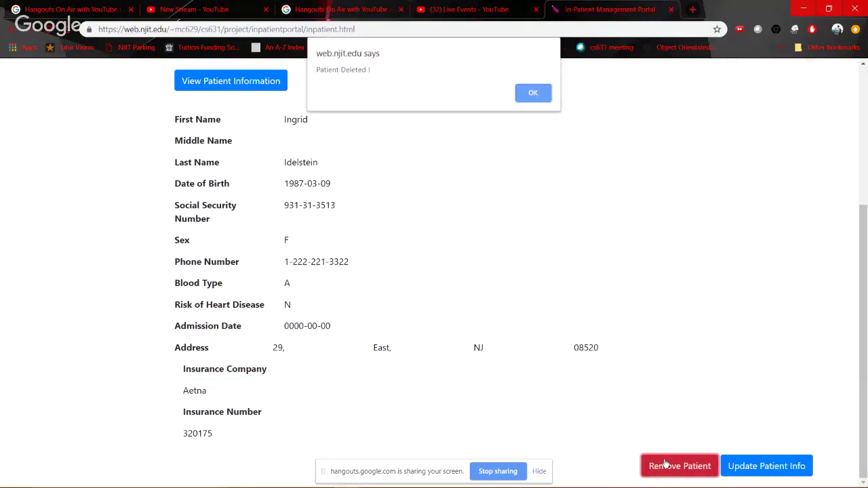
click(531, 94)
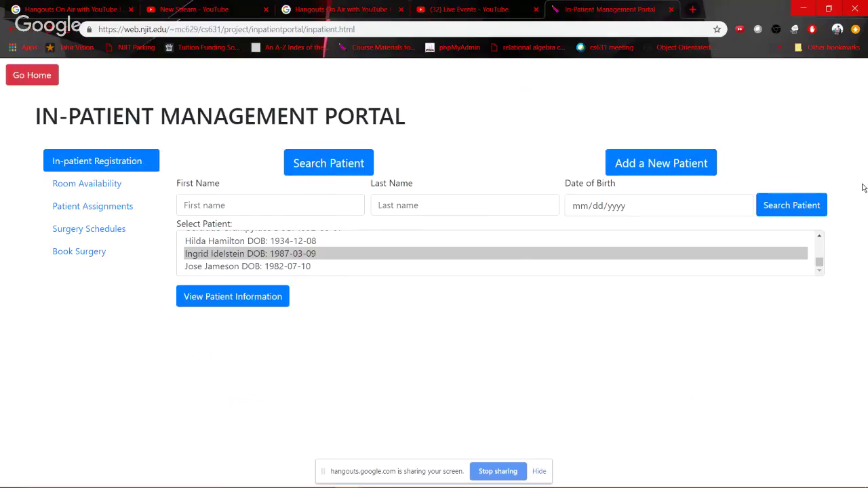
Rerun the patient search to confirm the deleted patient is gone, then switch to phpMyAdmin
click(814, 202)
scroll(260, 266, down, 1)
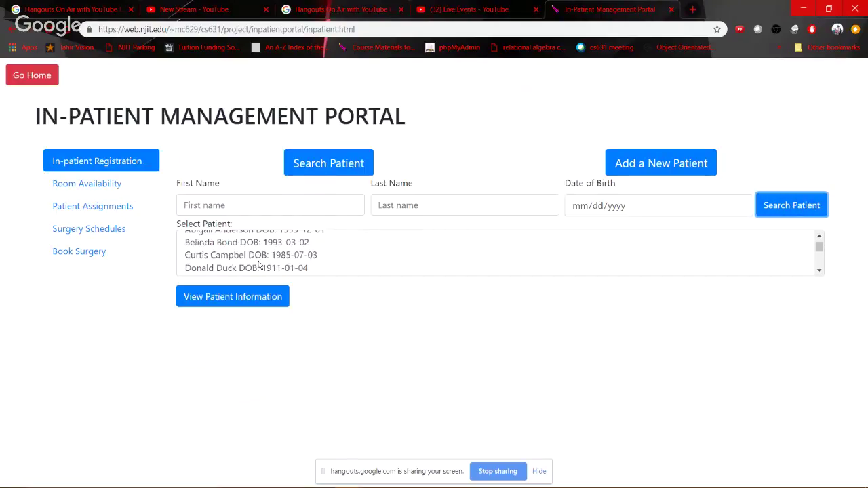
scroll(260, 266, down, 2)
scroll(231, 254, up, 1)
scroll(229, 253, down, 1)
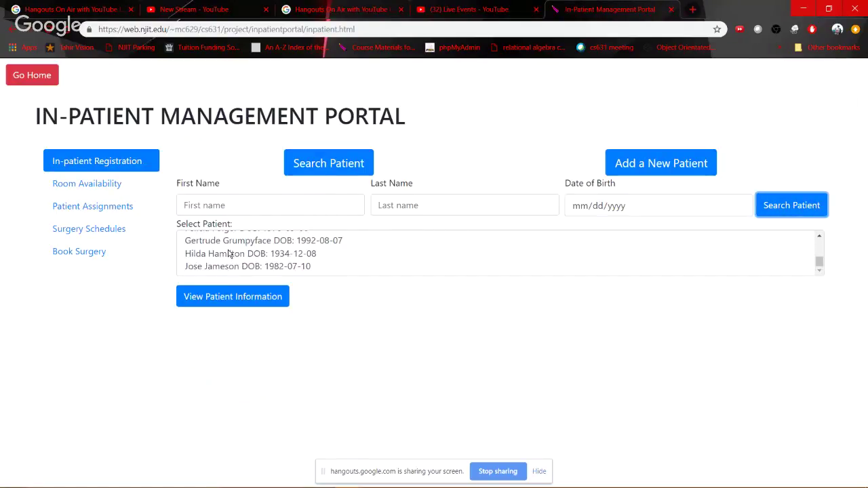
key(alt+Tab)
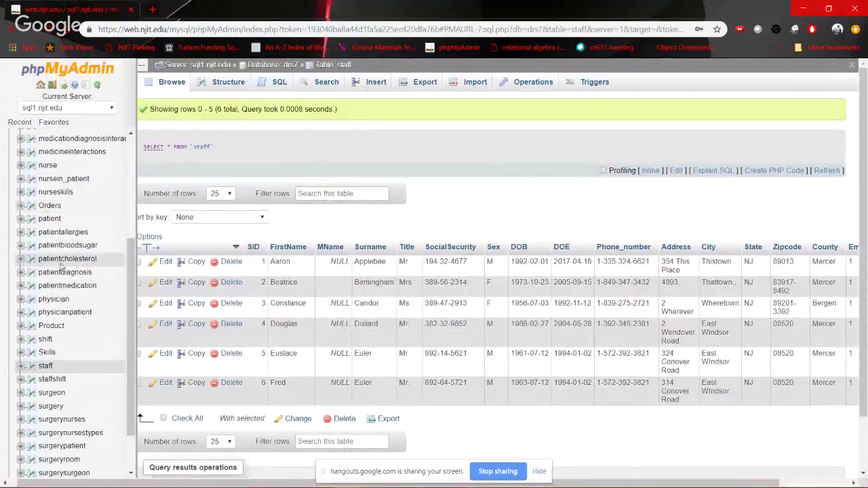
Browse the in_patient table rows, now PIDs 1–8 and 10, then return to the portal
scroll(63, 257, up, 3)
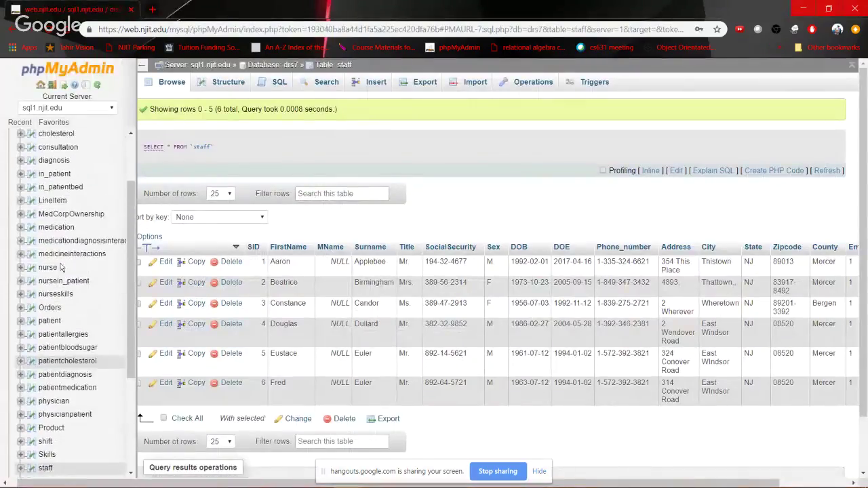
click(55, 176)
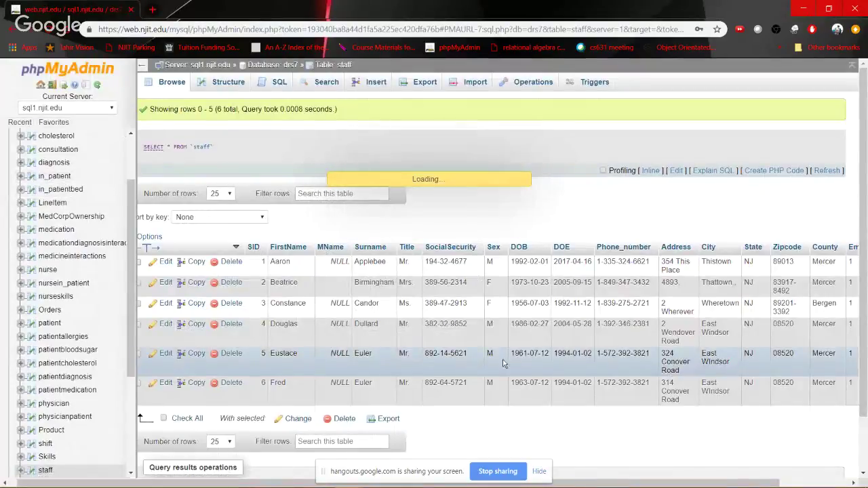
scroll(385, 334, down, 2)
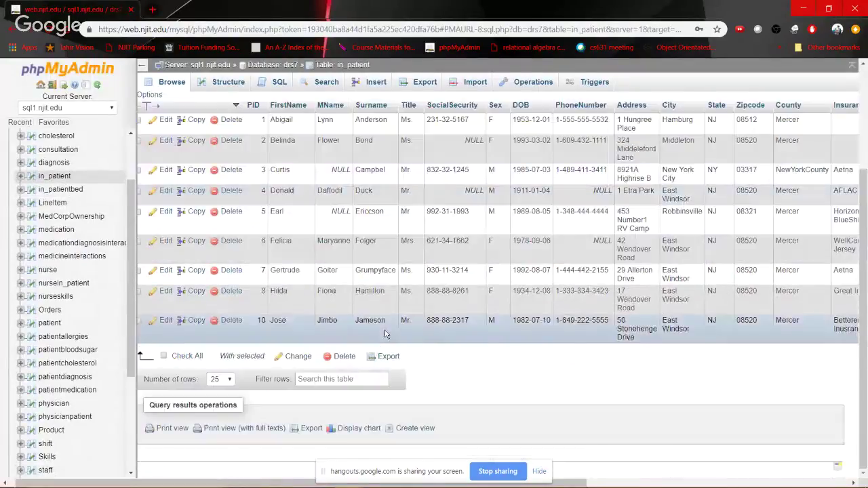
scroll(369, 299, up, 1)
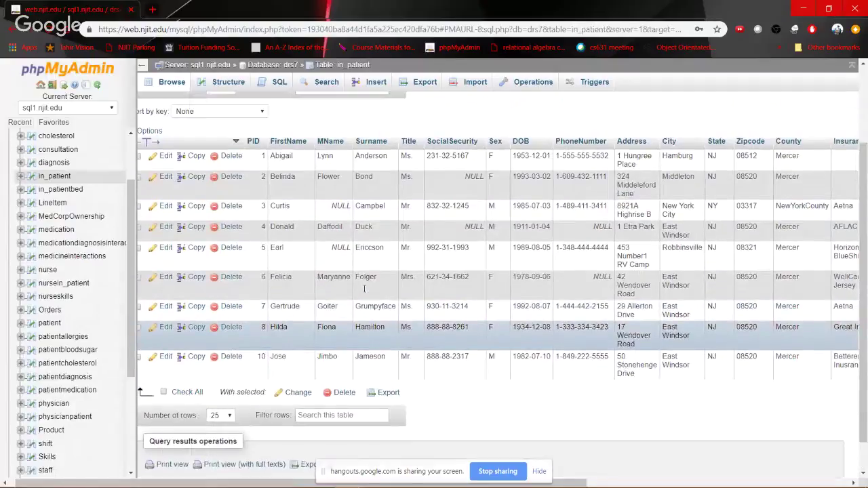
scroll(364, 290, up, 2)
key(alt+Tab)
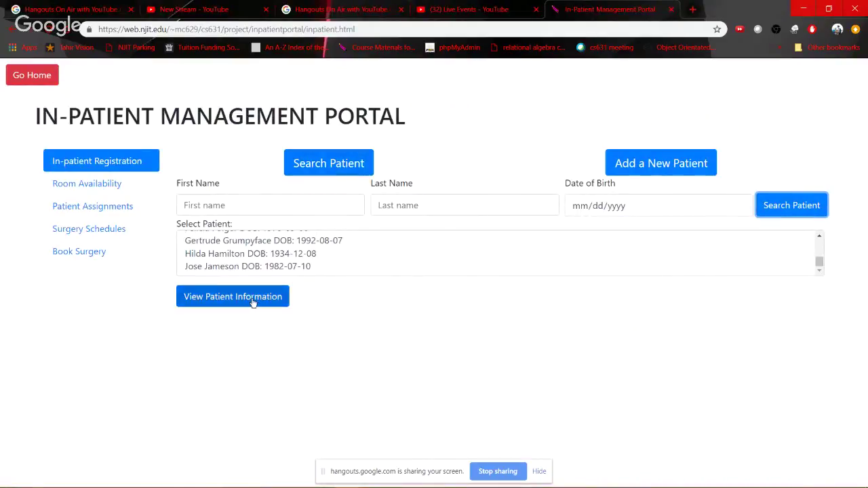
Search patients by last name 'Grumpyface' and try viewing the found patient, which gives an SQL error
click(250, 206)
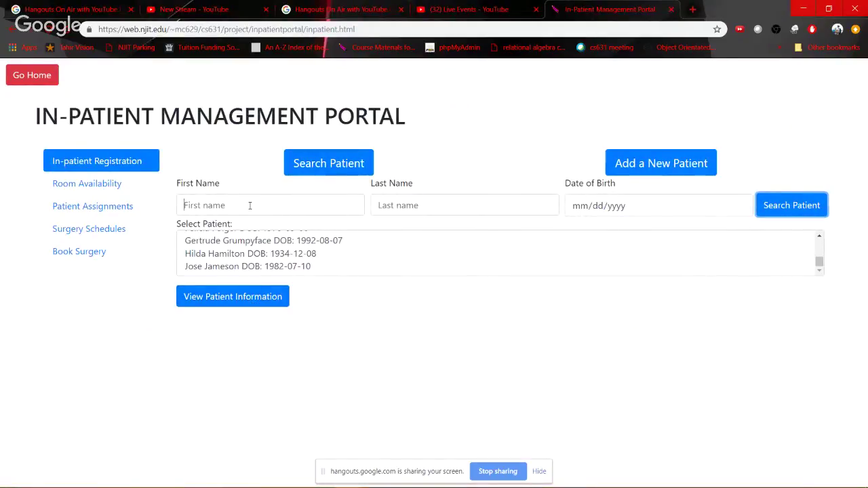
key(Tab)
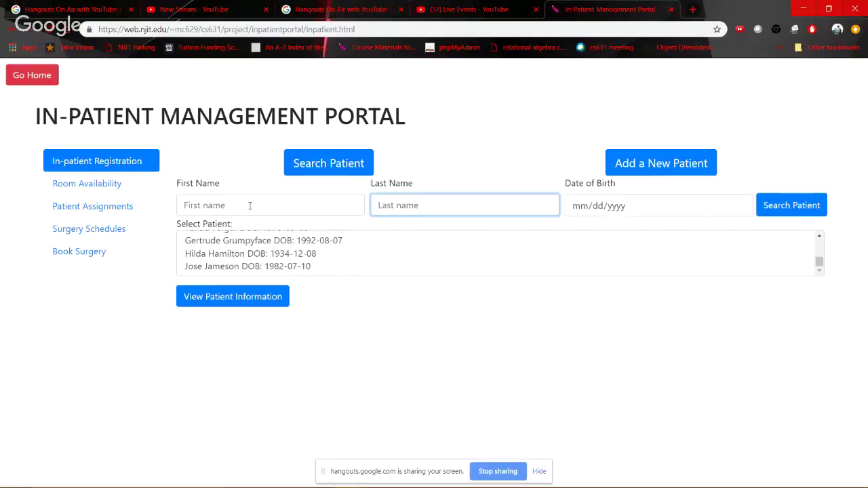
text(Grumpyface)
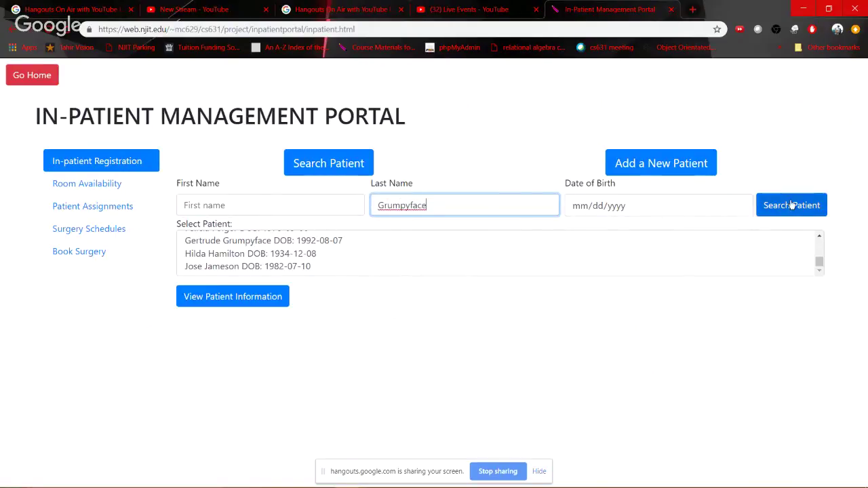
click(791, 205)
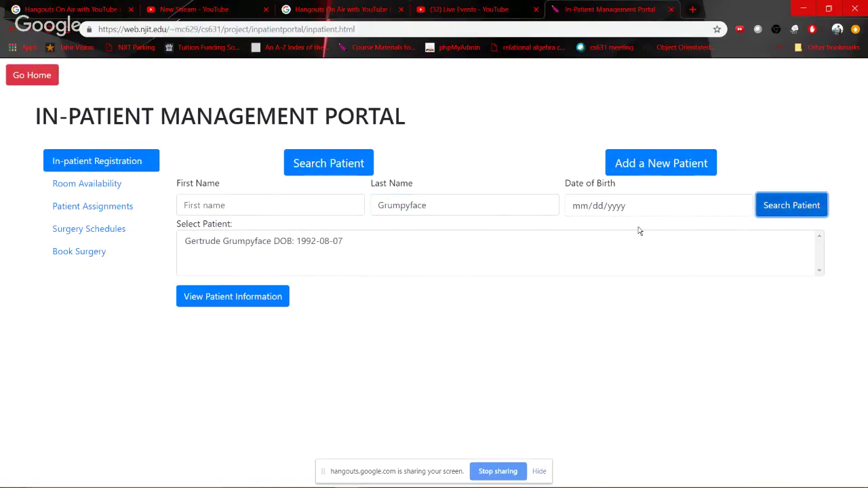
double_click(446, 205)
click(283, 296)
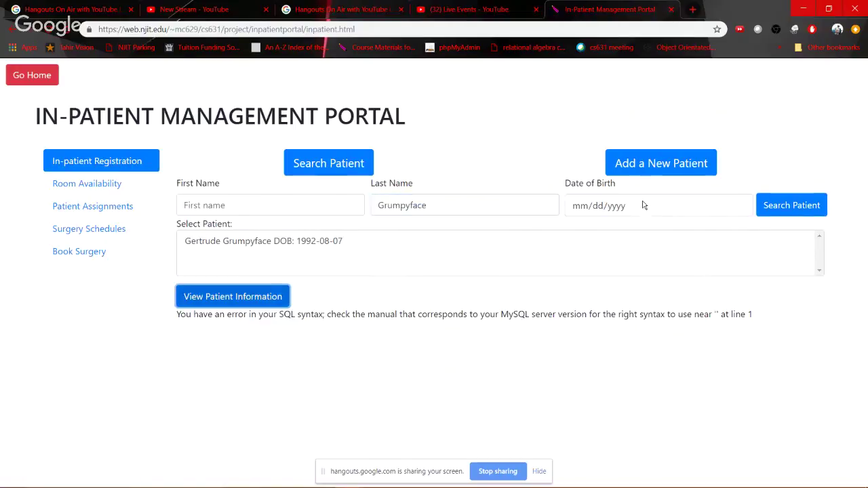
click(668, 166)
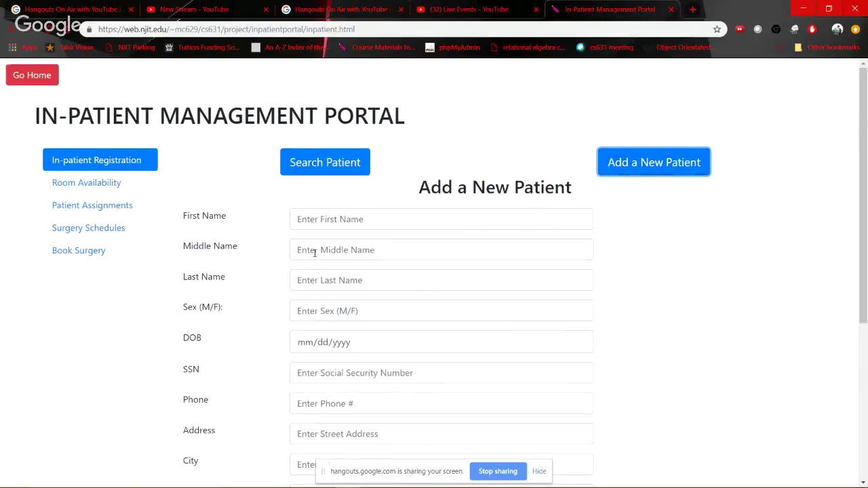
scroll(314, 252, down, 3)
scroll(381, 346, up, 3)
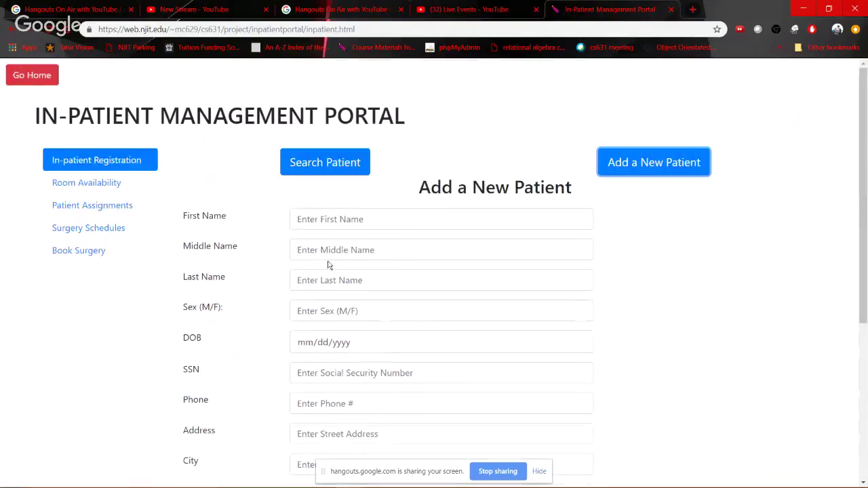
click(306, 224)
text(Junaid)
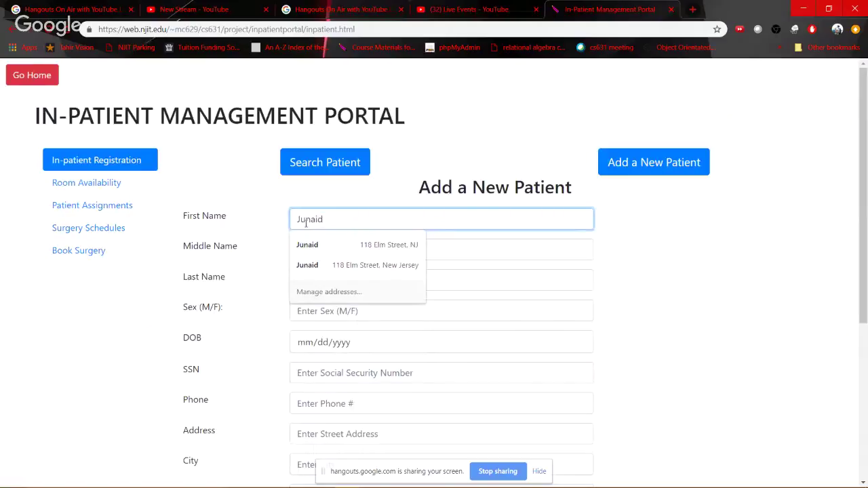
key(Tab)
text(M)
key(Tab)
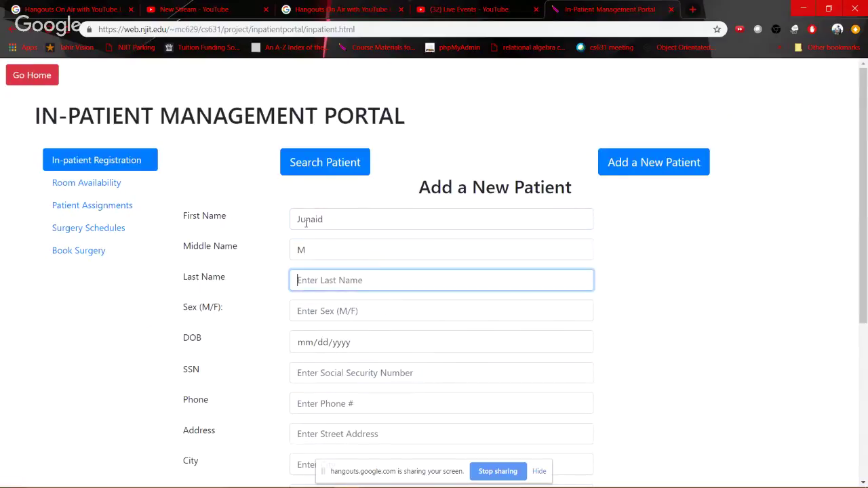
key(Down)
key(Down)
key(Return)
key(Tab)
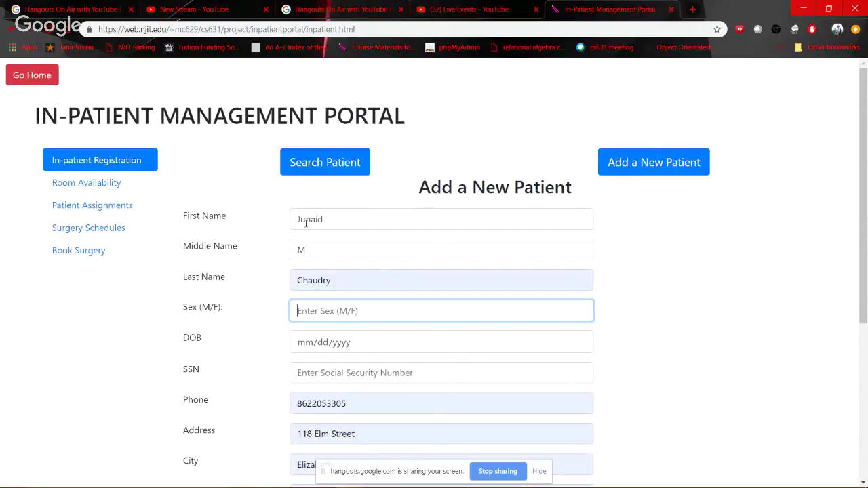
text(M)
key(Tab)
text(01221998)
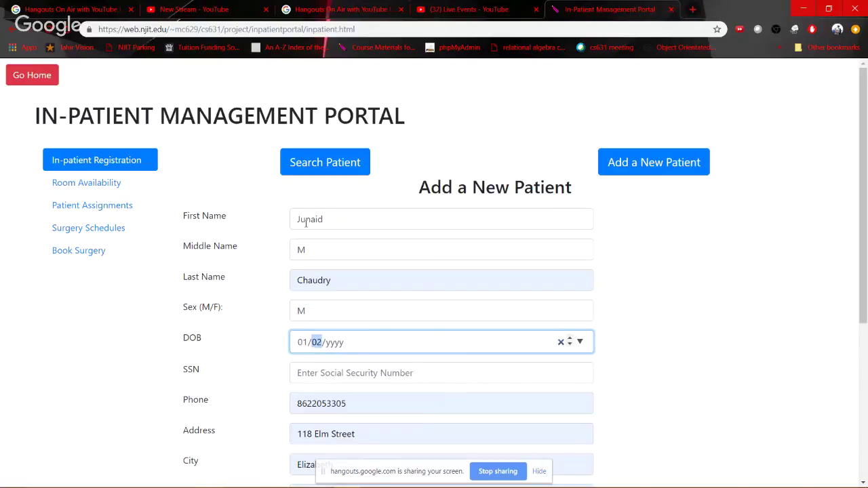
key(Tab)
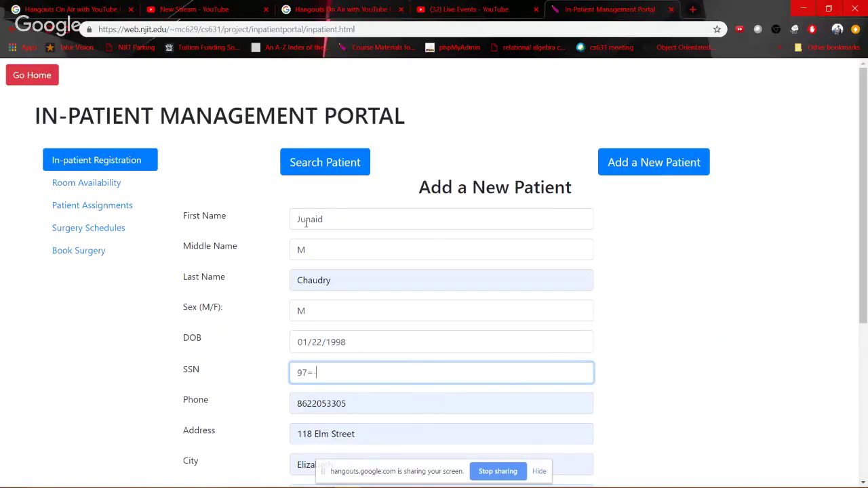
key(Tab)
key(Tab)
key(Tab)
key(Tab)
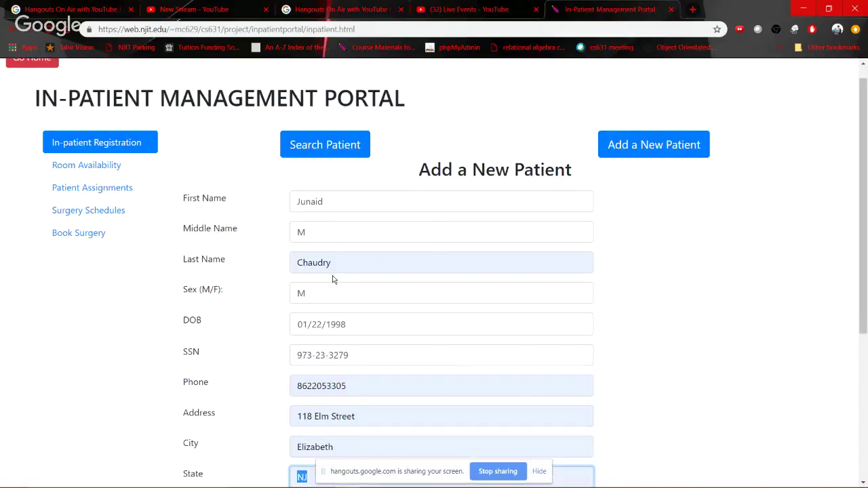
Set blood group B and admission 01/22/2018 08:00 AM, then submit the registration
scroll(326, 285, down, 4)
click(320, 305)
text(B)
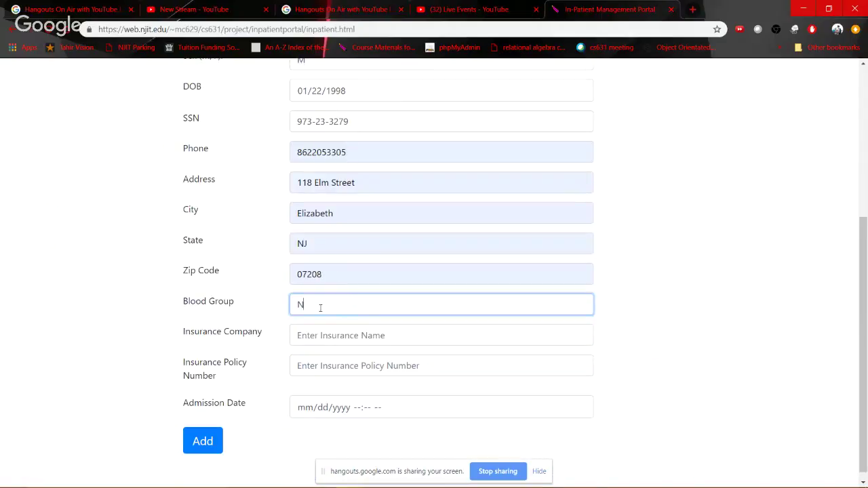
key(Tab)
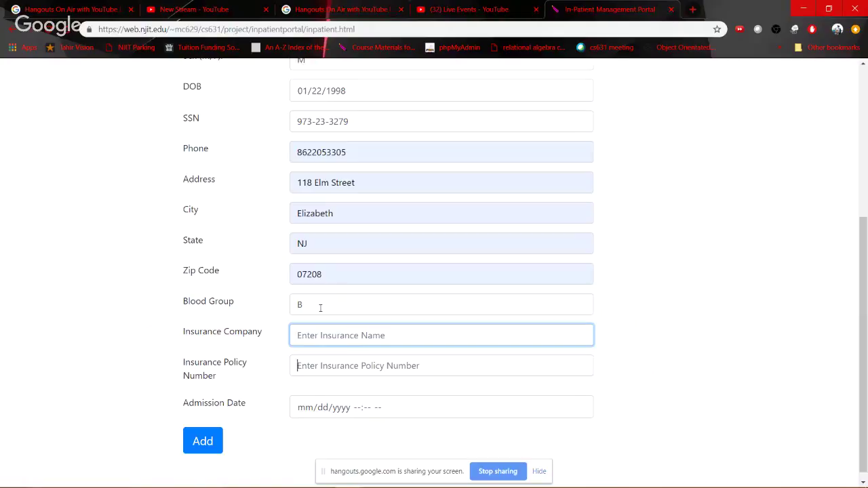
key(Tab)
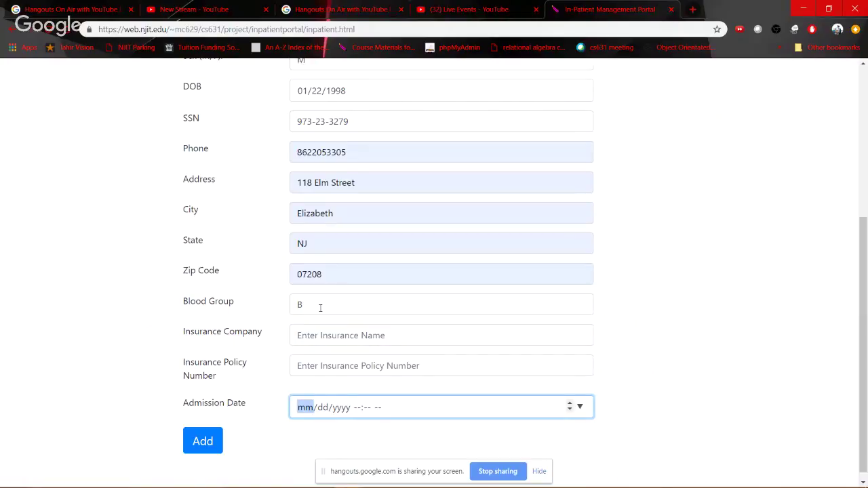
text(01/)
text(22/1998 --:-- --)
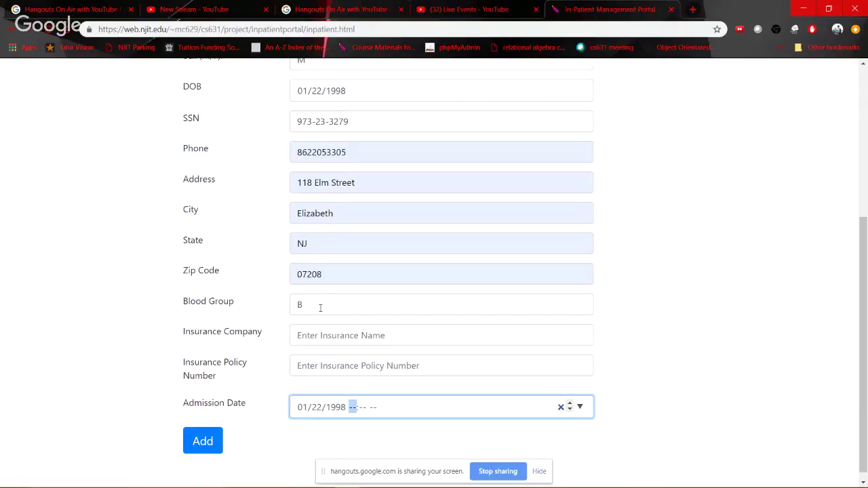
key(shift+Tab)
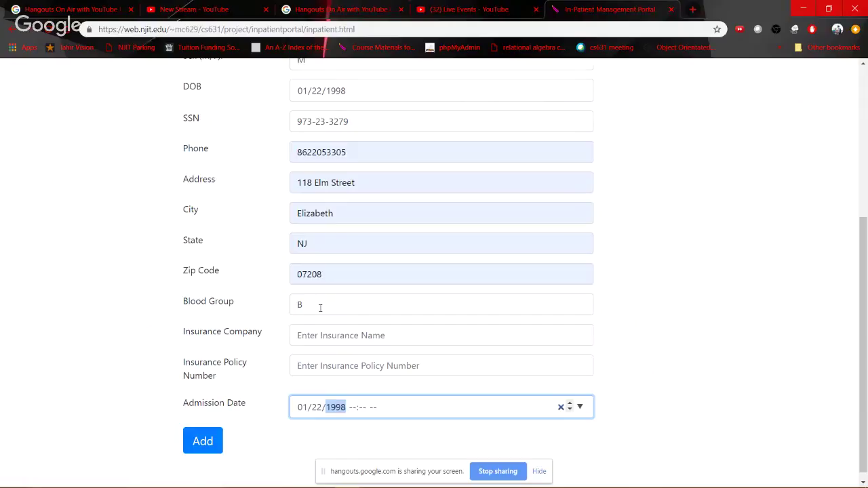
text(2018)
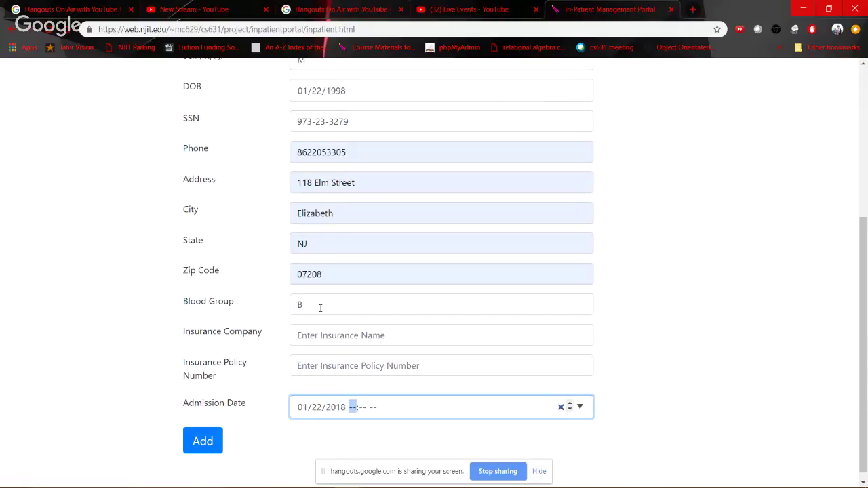
text(0800a)
key(Tab)
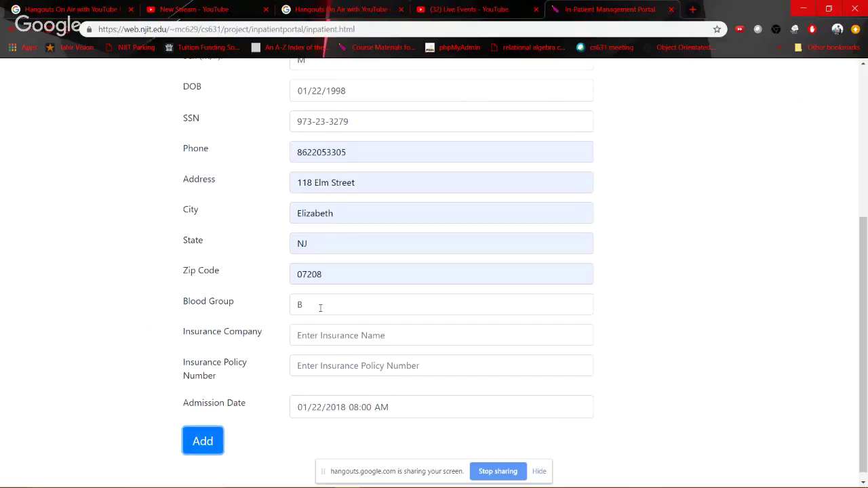
key(Return)
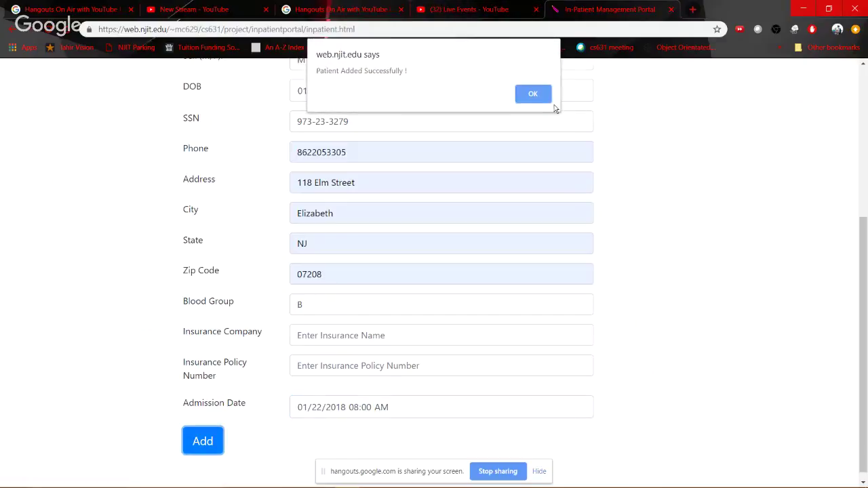
click(542, 95)
scroll(258, 181, up, 4)
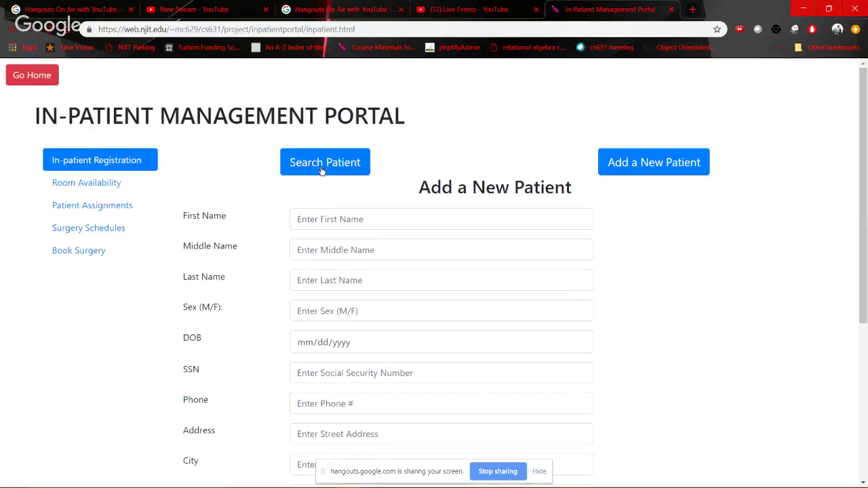
Search patients by the new patient's first name only and view their full details
click(321, 167)
click(296, 199)
text(Junaid)
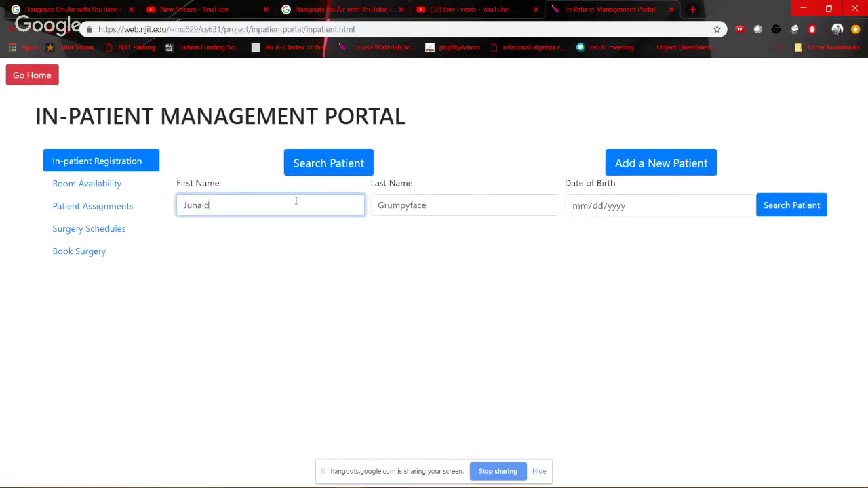
key(Tab)
key(BackSpace)
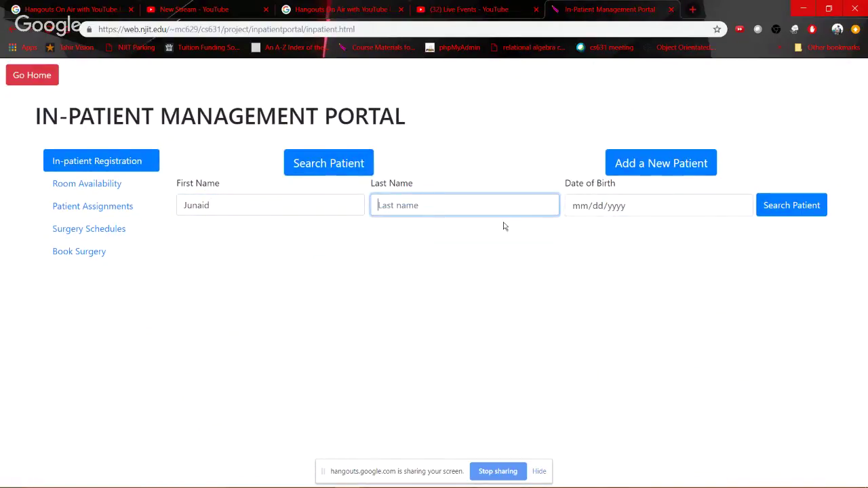
click(773, 207)
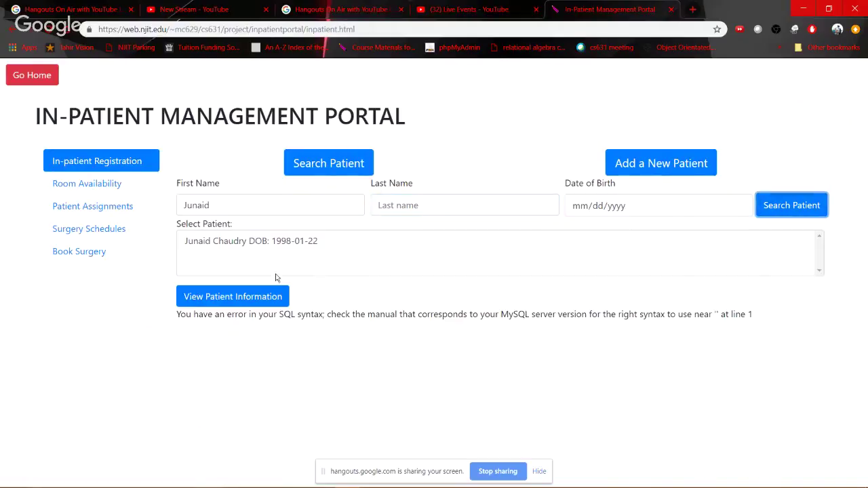
click(245, 247)
click(231, 300)
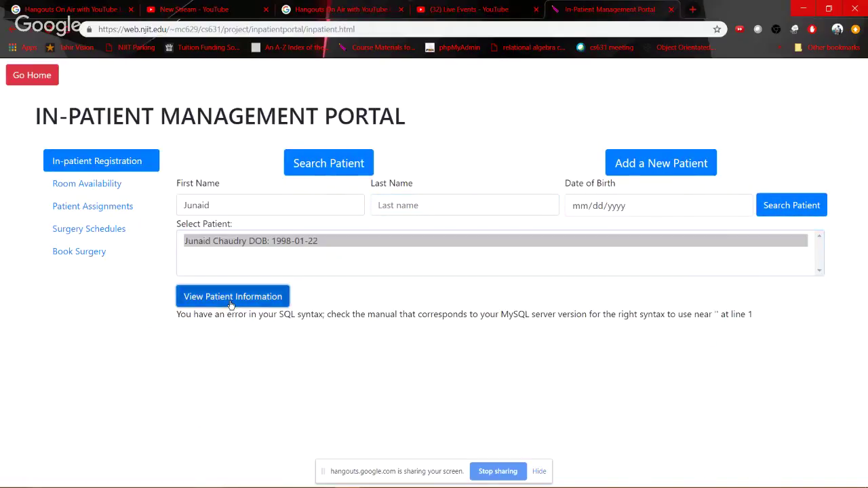
scroll(286, 373, down, 3)
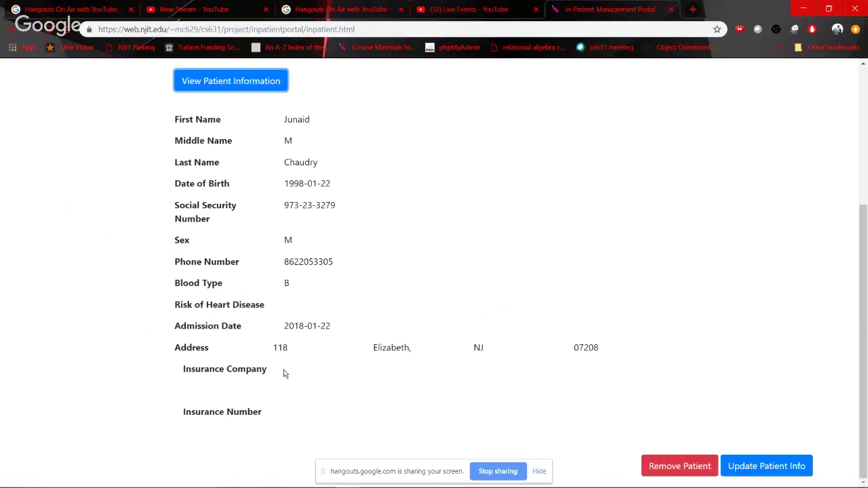
drag(265, 324, 439, 363)
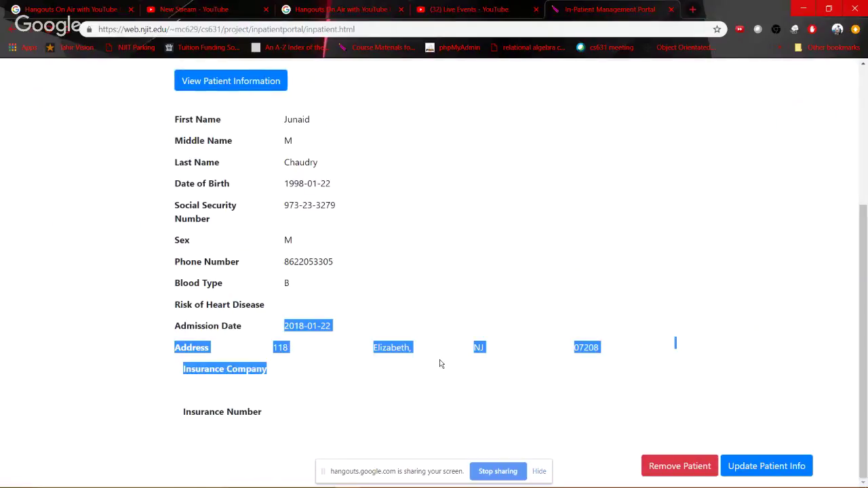
Delete the new patient's record and dismiss the deletion confirmation
click(243, 292)
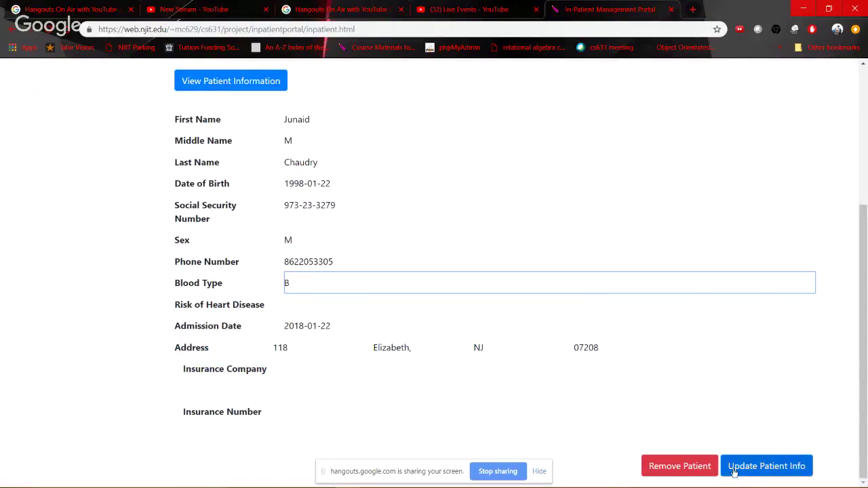
click(685, 467)
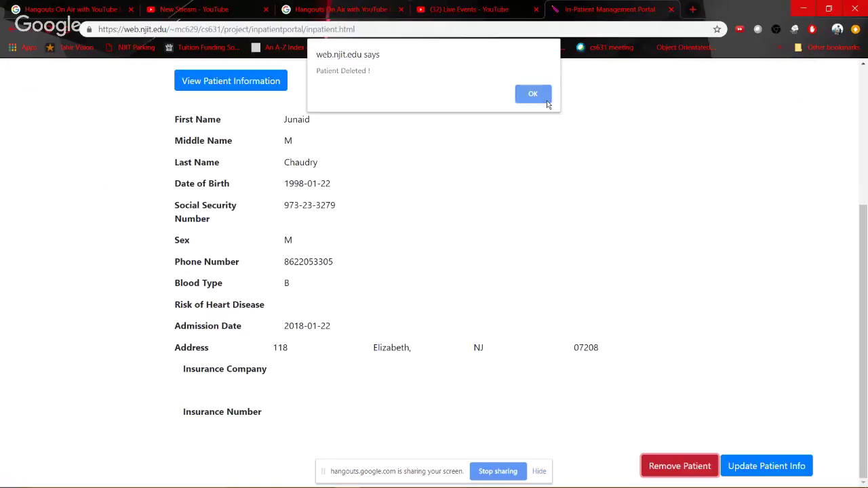
click(547, 100)
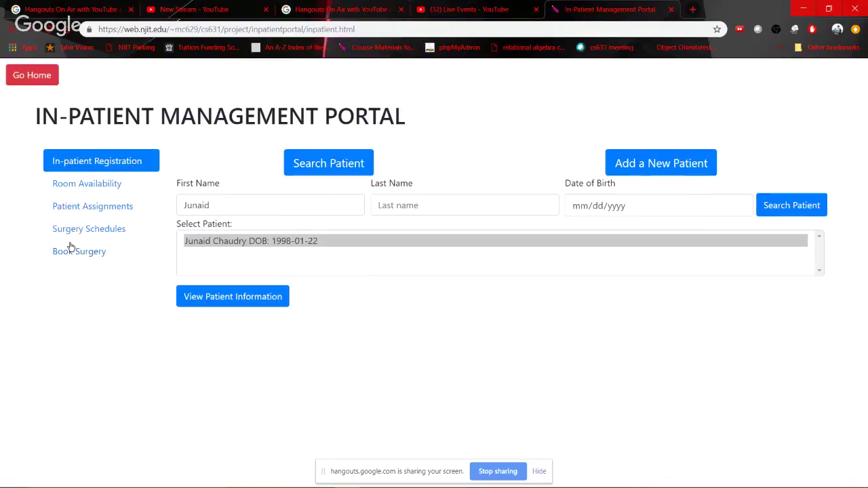
key(alt+Tab)
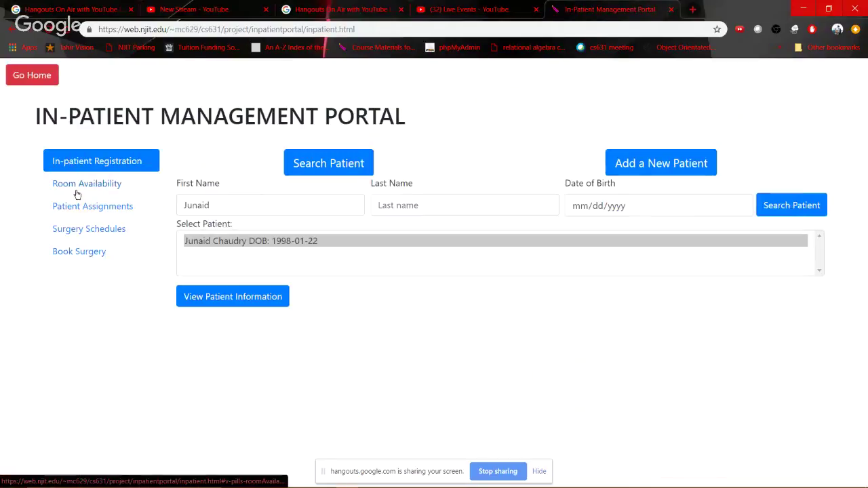
View the room availability table, noting the Nursing Unit 1 rooms, then go to Patient Assignments
click(76, 190)
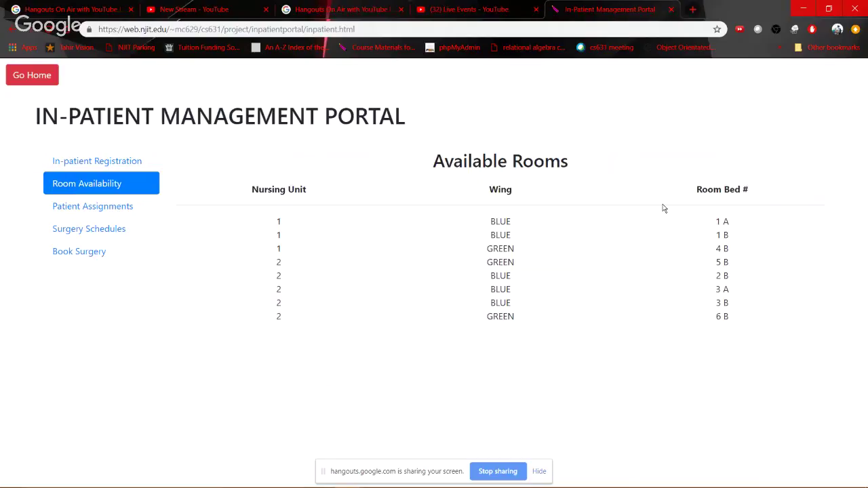
drag(275, 226, 285, 255)
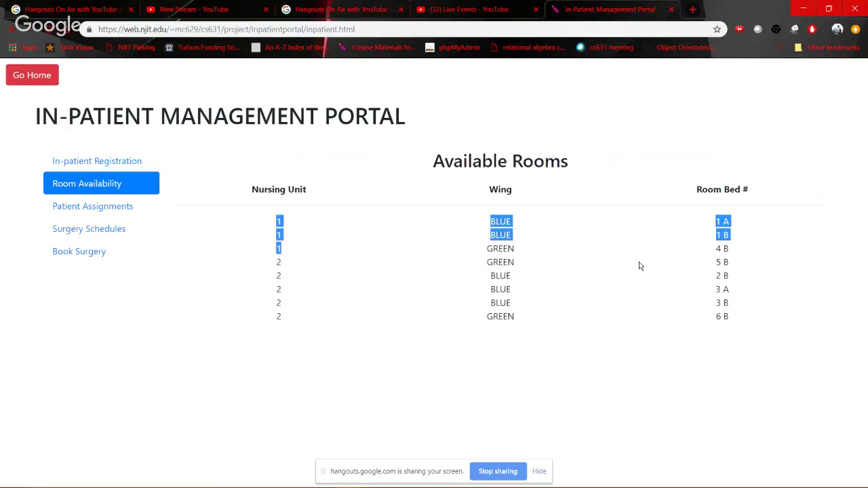
click(114, 211)
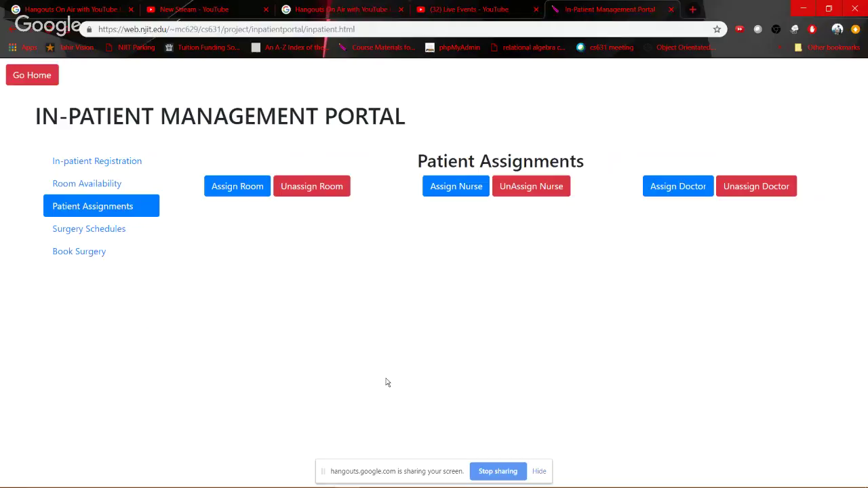
Assign the chosen patient to Nursing Unit 2, GREEN wing, Room 5 B and dismiss the success alert
click(223, 196)
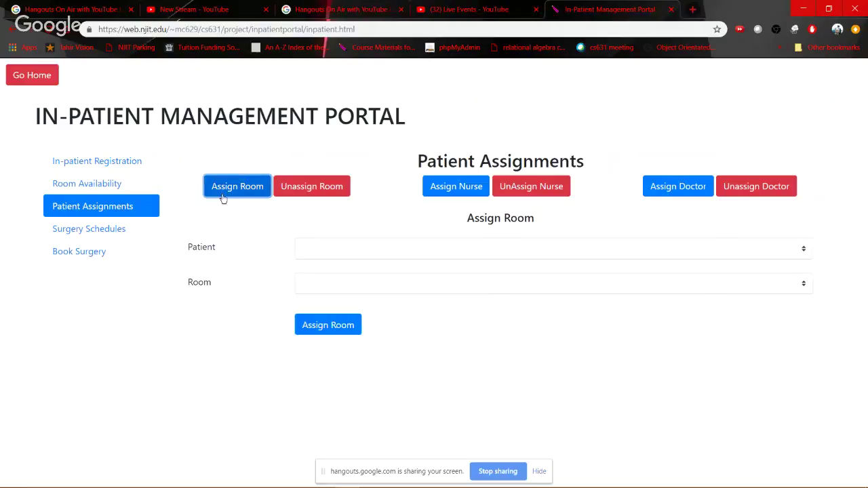
click(328, 250)
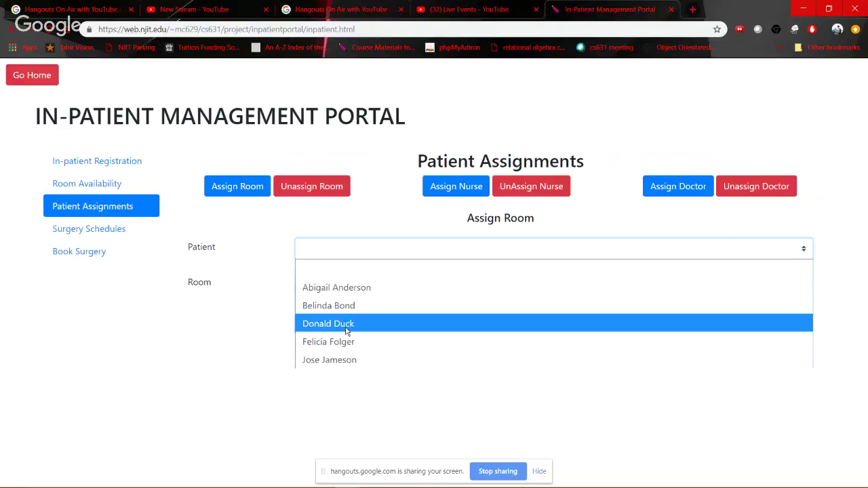
click(346, 326)
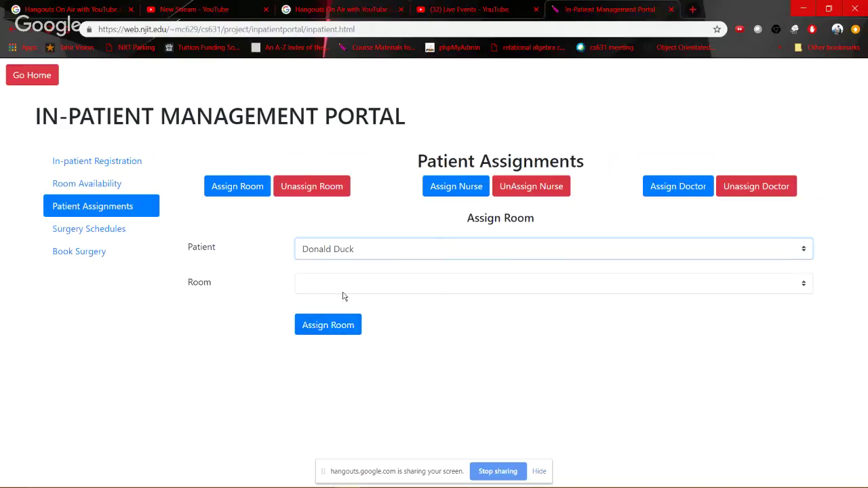
click(343, 297)
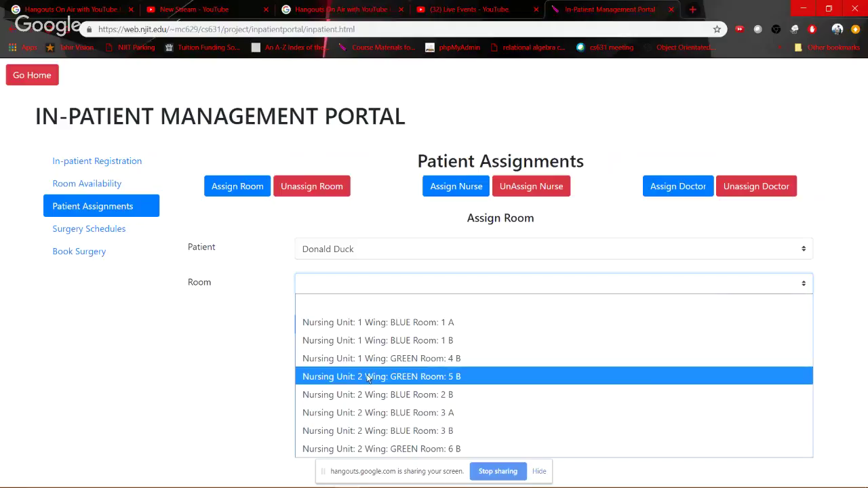
click(368, 378)
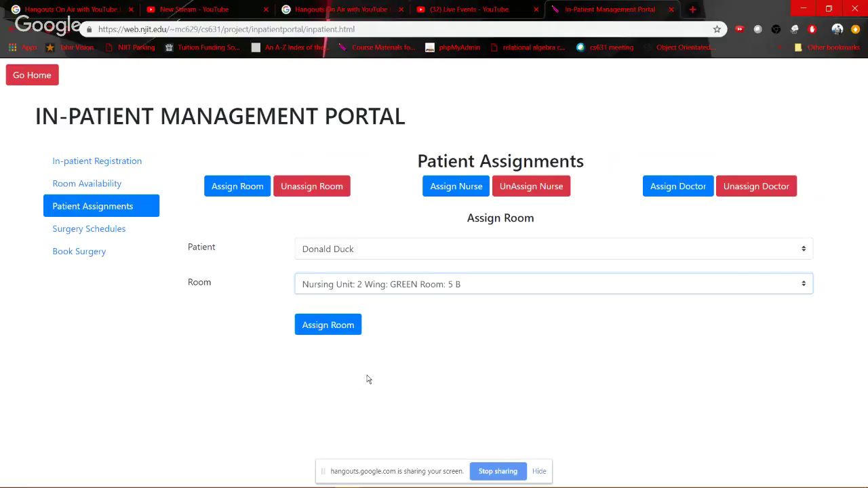
click(433, 287)
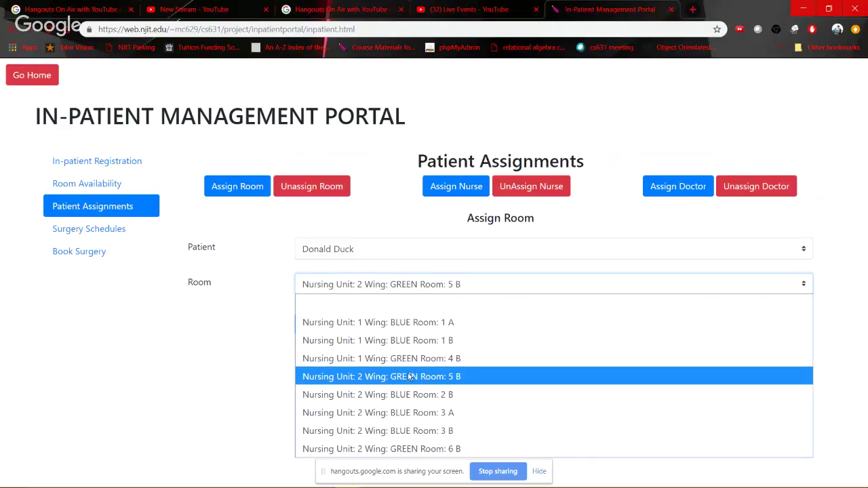
click(408, 377)
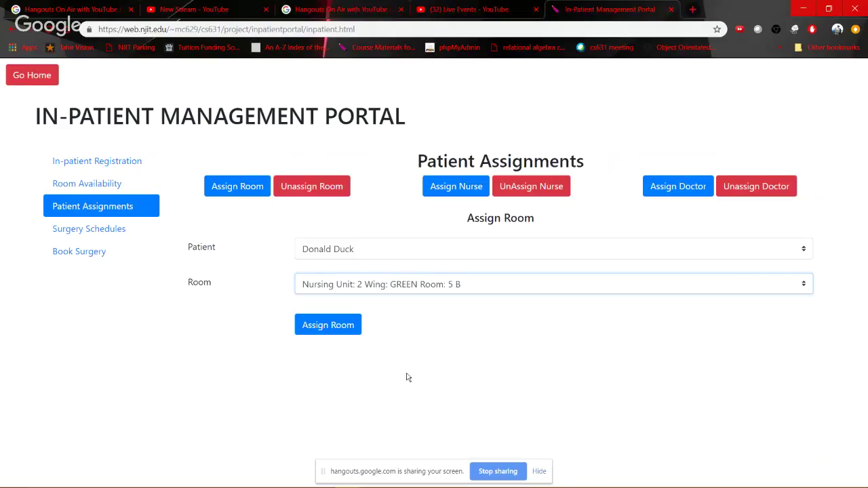
click(336, 329)
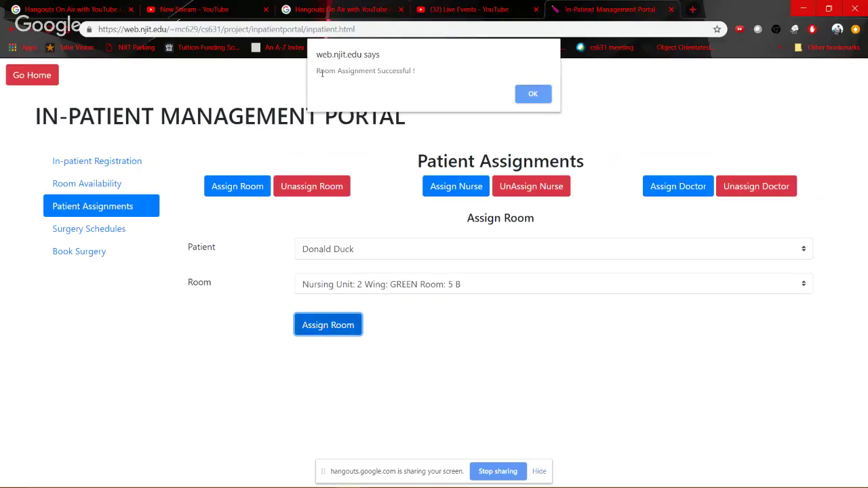
drag(320, 71, 442, 81)
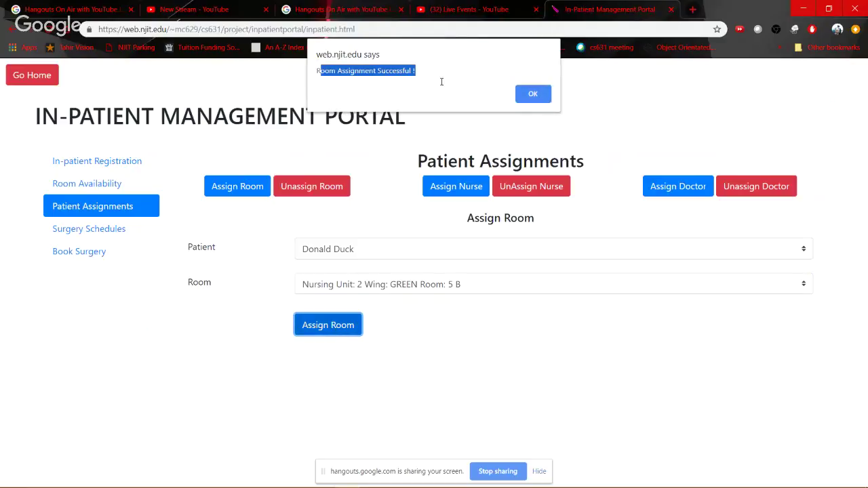
click(533, 94)
Review the remaining unassigned patients and available rooms in a blank form, then switch to phpMyAdmin
click(242, 184)
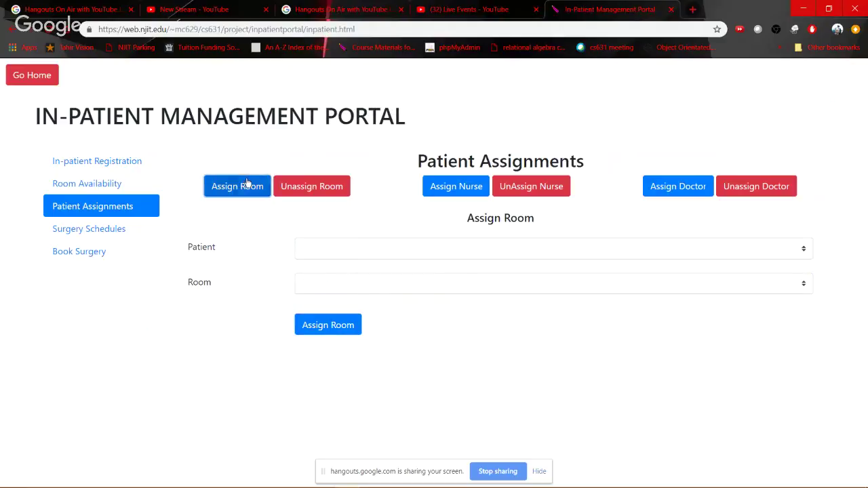
click(440, 253)
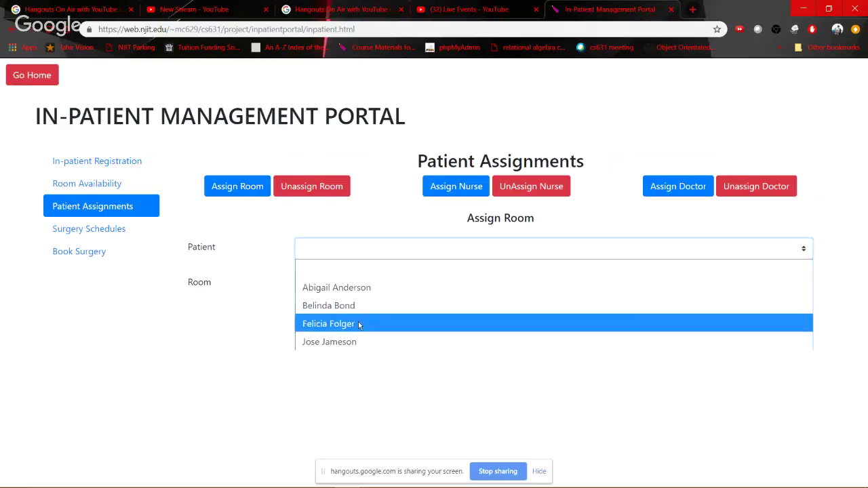
click(235, 299)
click(339, 284)
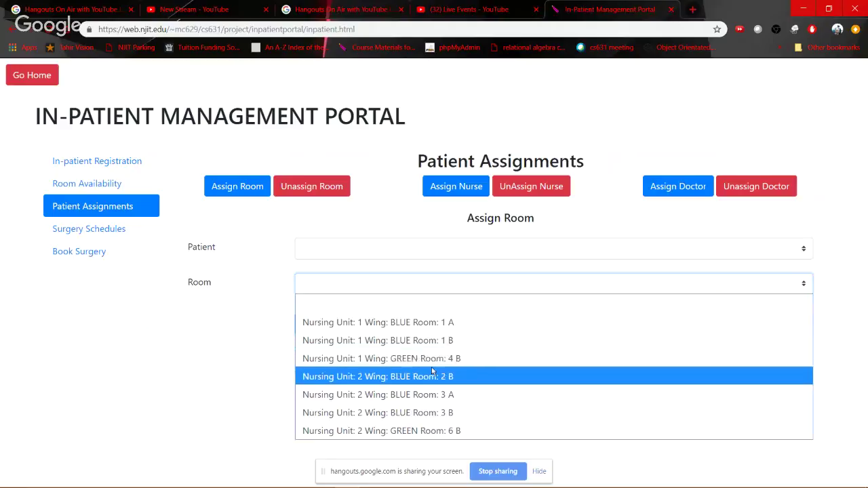
click(268, 289)
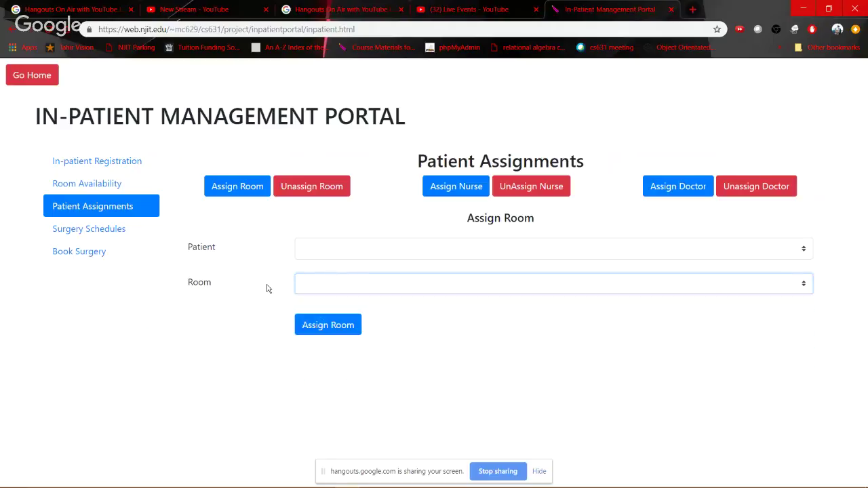
key(alt+Tab)
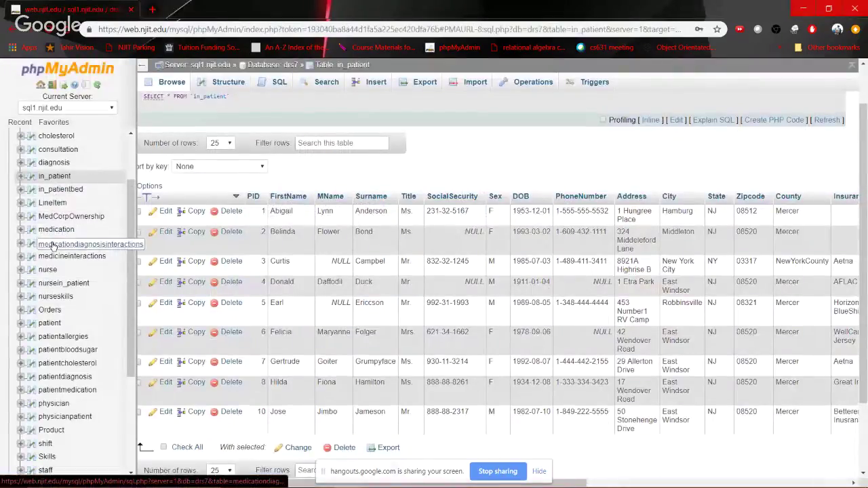
Check the in_patientbed table's five patient–bed pairs, then return to the portal's patient list
click(68, 192)
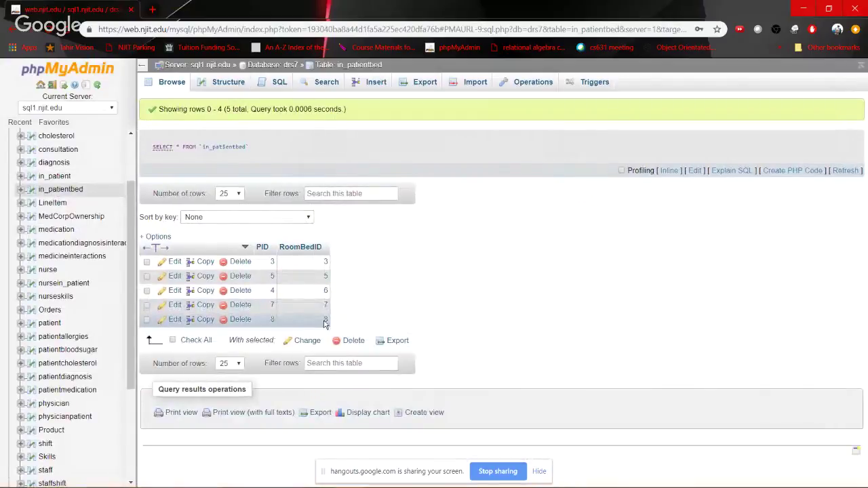
drag(332, 321, 389, 323)
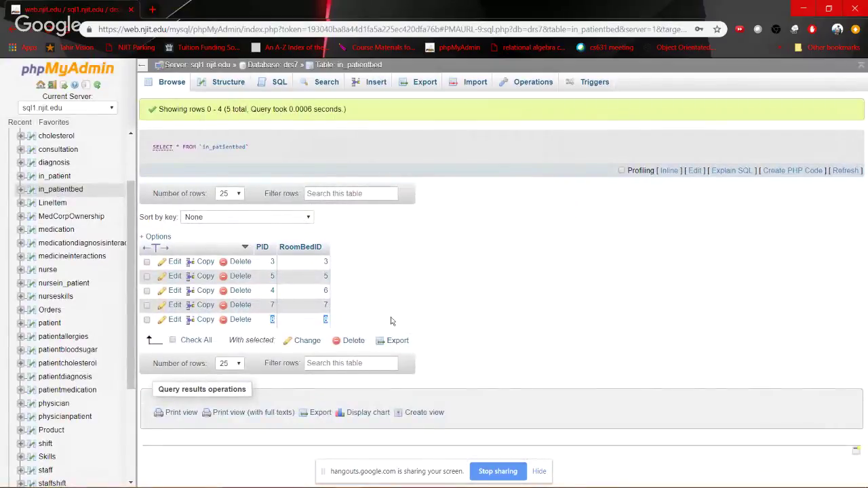
click(392, 321)
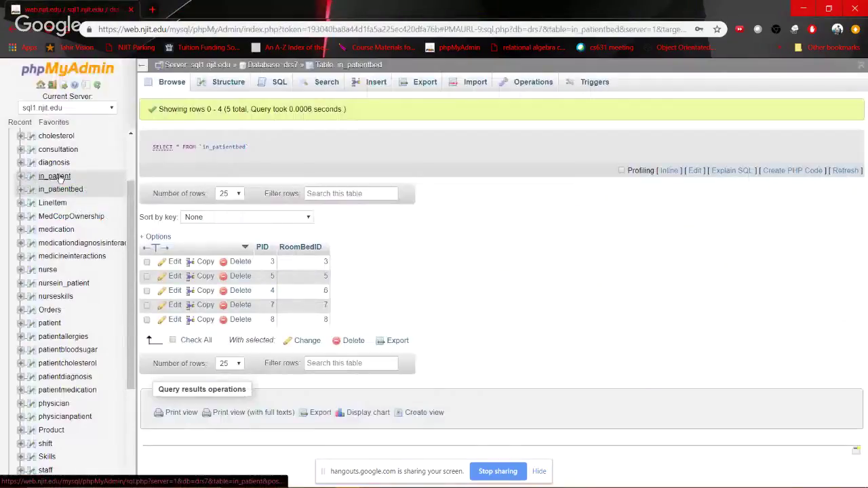
key(alt+Tab)
click(335, 247)
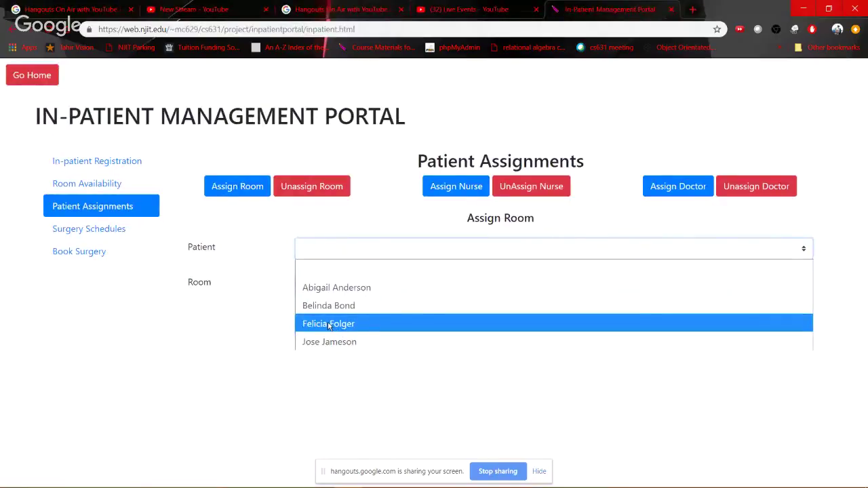
Unassign the patient in Nursing Unit 1, GREEN Room 4 A and acknowledge the confirmation alert
click(312, 186)
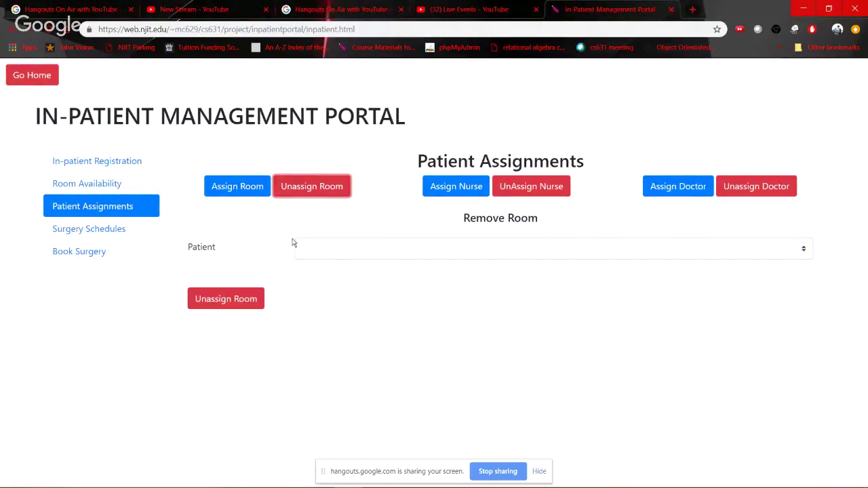
key(alt+Tab)
key(alt+Tab)
click(382, 258)
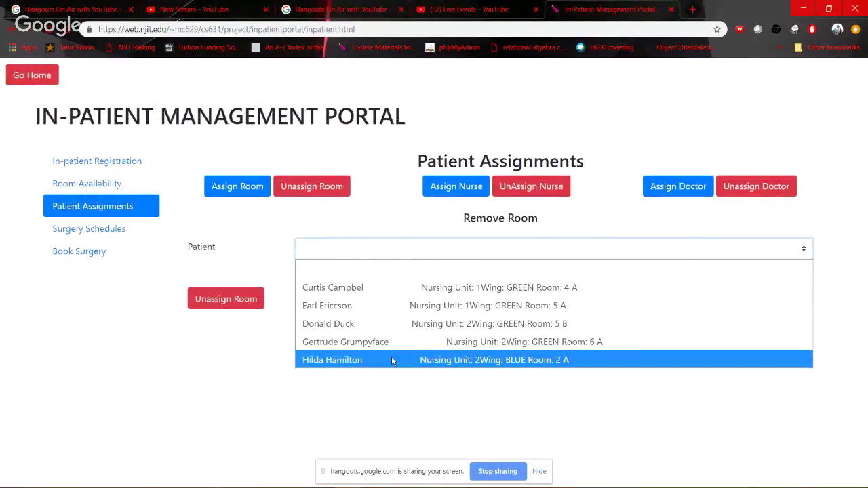
click(356, 292)
click(240, 302)
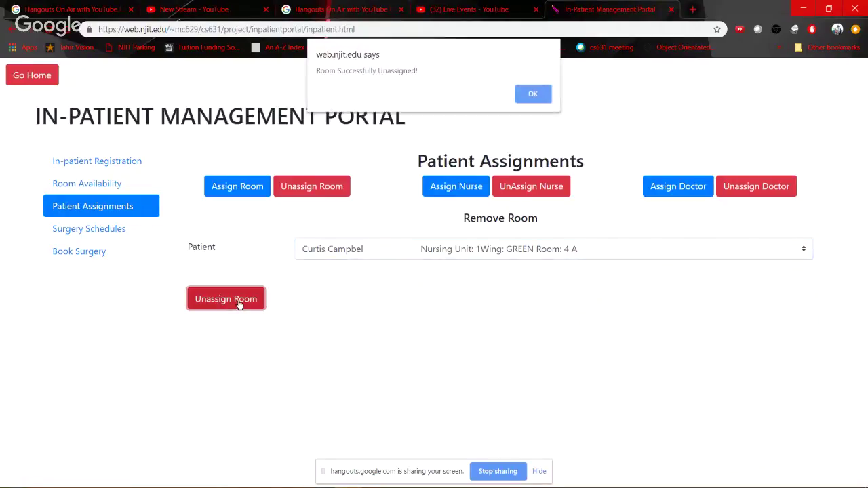
click(531, 94)
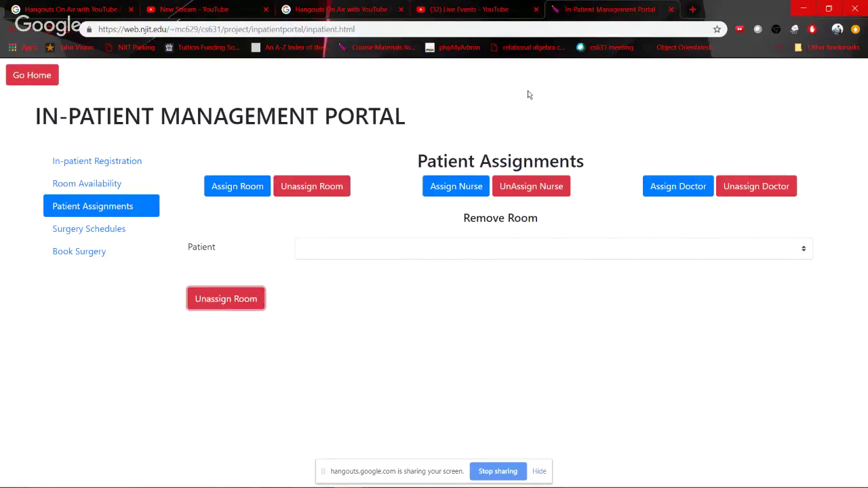
key(alt+Tab)
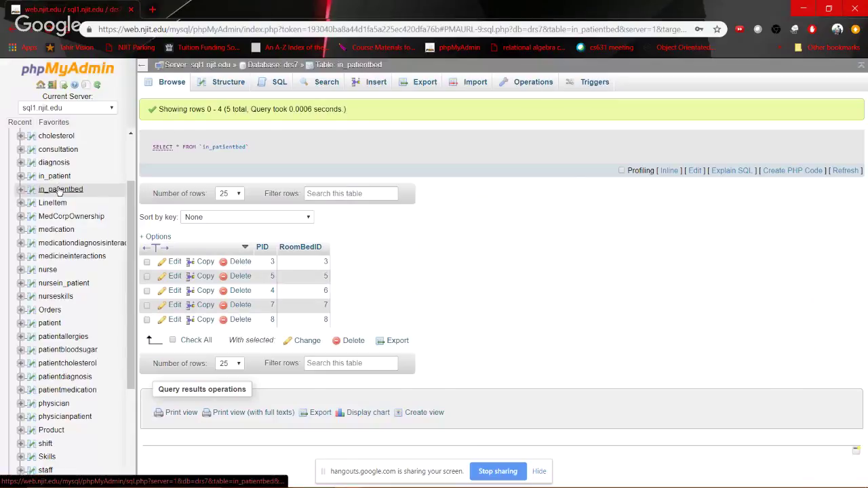
Reload in_patientbed to confirm it lists four rows, with PID 3 gone
click(58, 188)
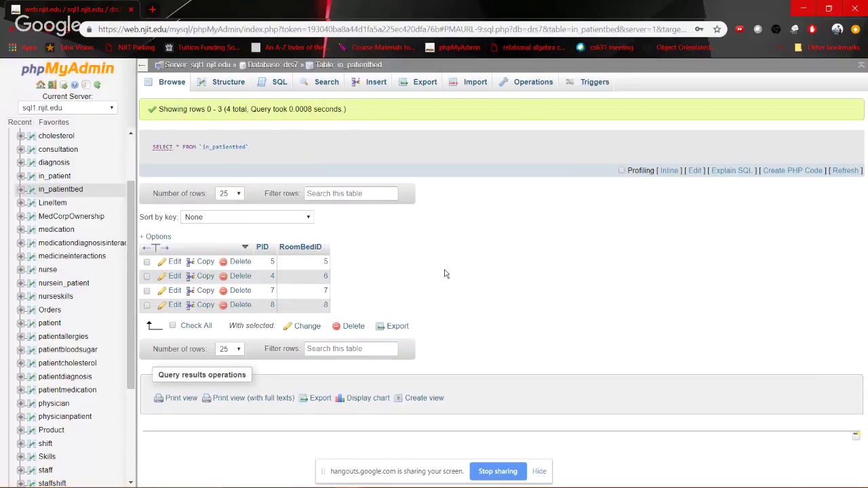
key(alt+Tab)
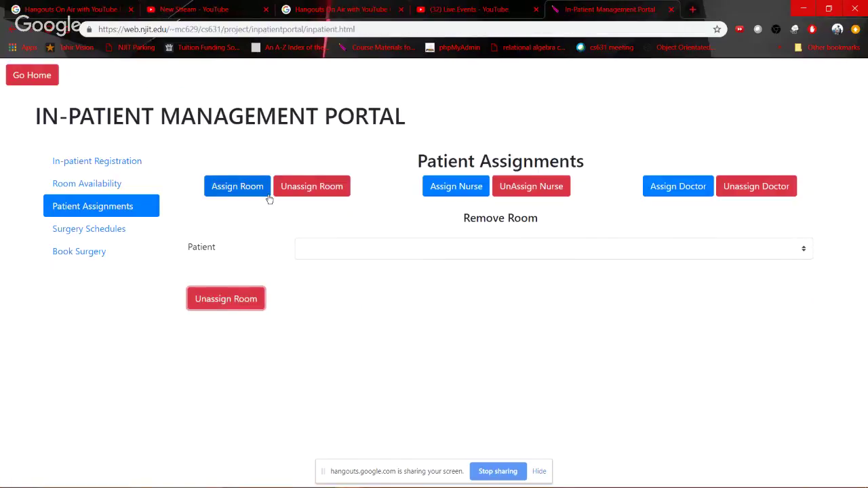
key(alt+Tab)
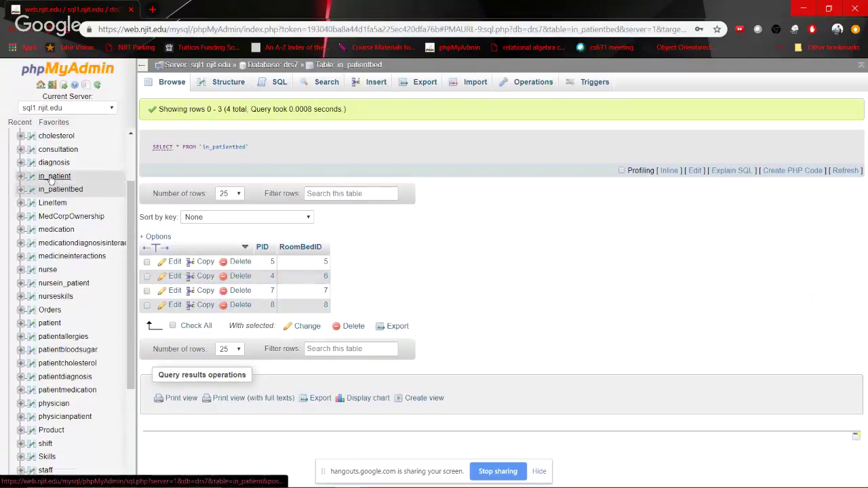
key(alt+Tab)
Put the just-unassigned patient back into Nursing Unit 1, GREEN Room 4 A and dismiss the success alert
click(230, 193)
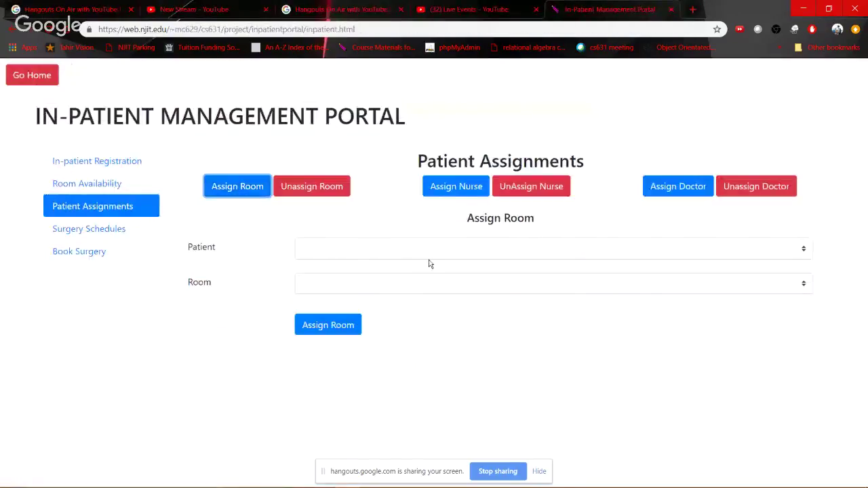
click(442, 255)
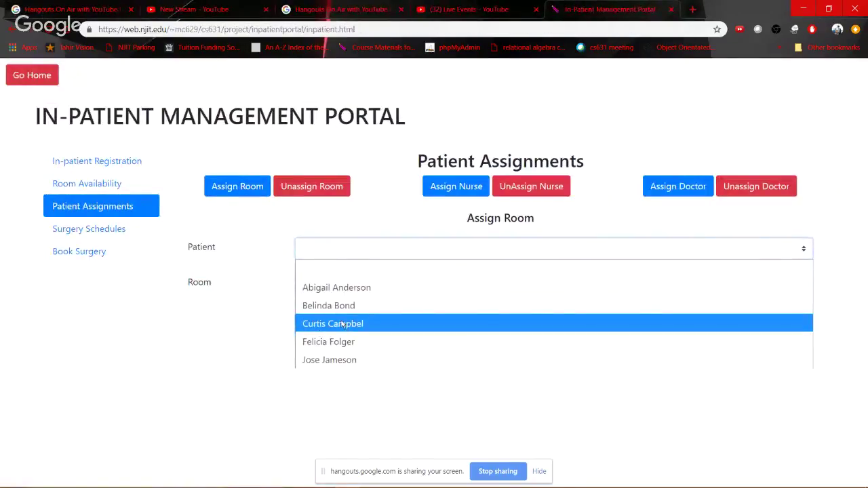
click(362, 323)
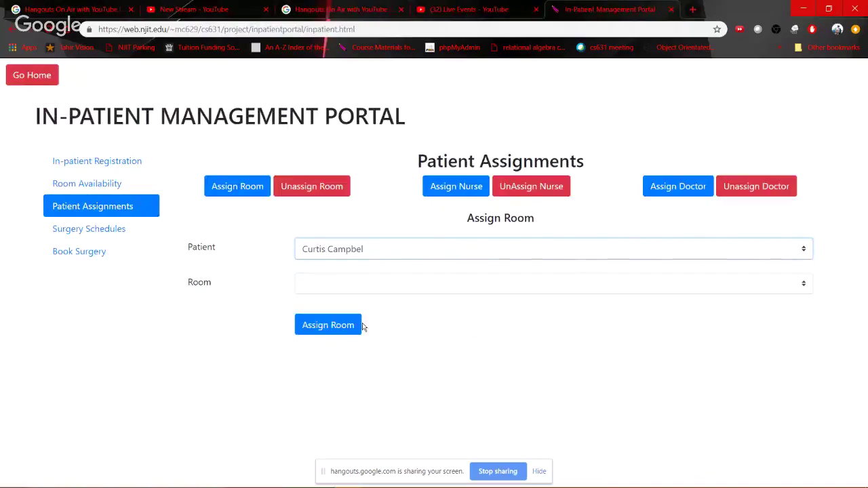
click(341, 285)
click(350, 367)
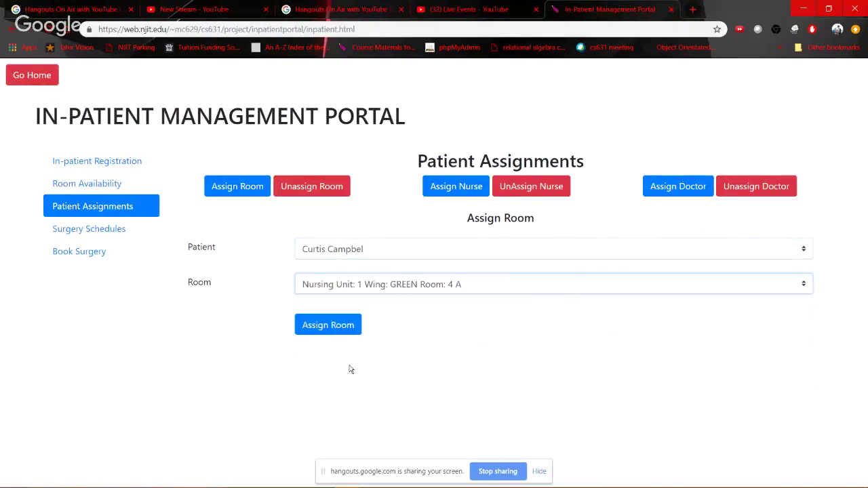
click(326, 326)
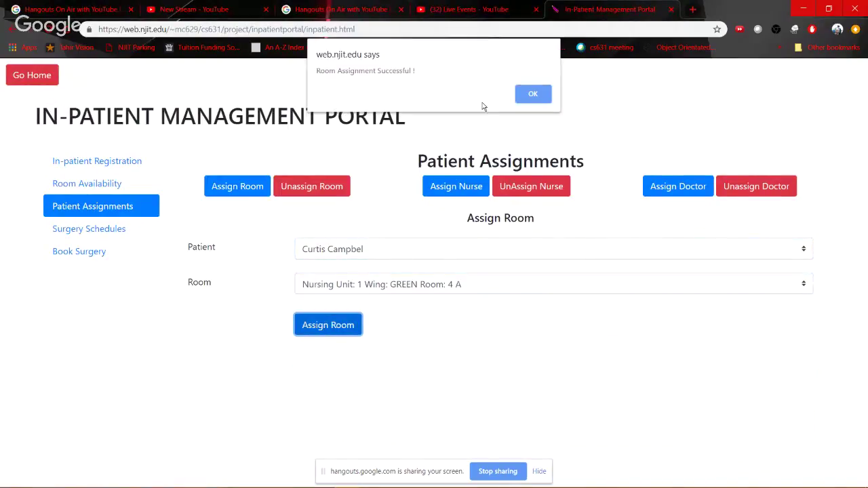
click(517, 99)
Reload in_patientbed showing five rows with PID 3 back in RoomBedID 3, and highlight them
key(alt+Tab)
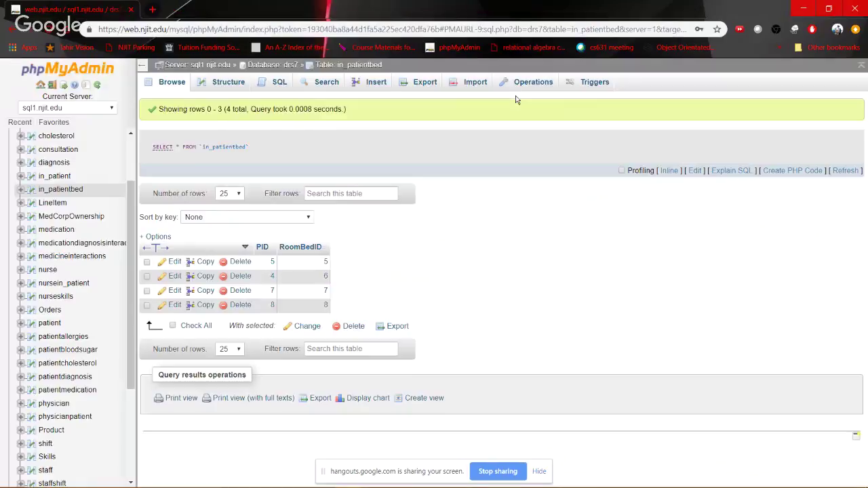
click(65, 190)
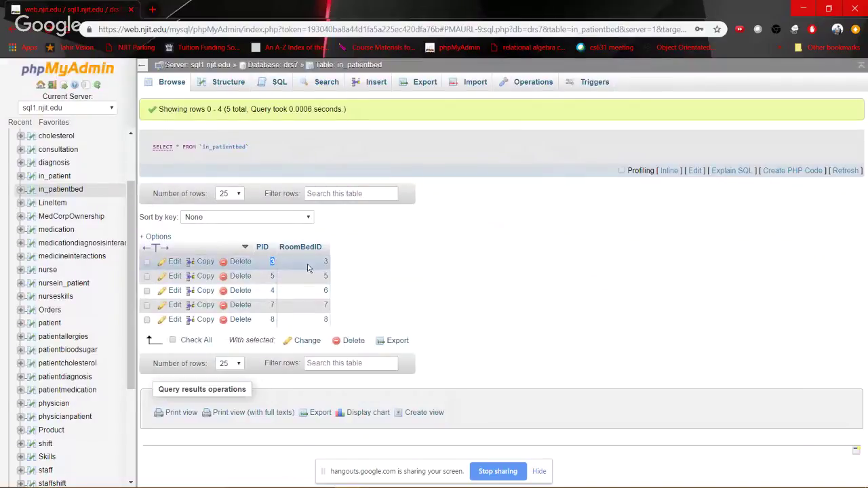
drag(329, 273, 339, 268)
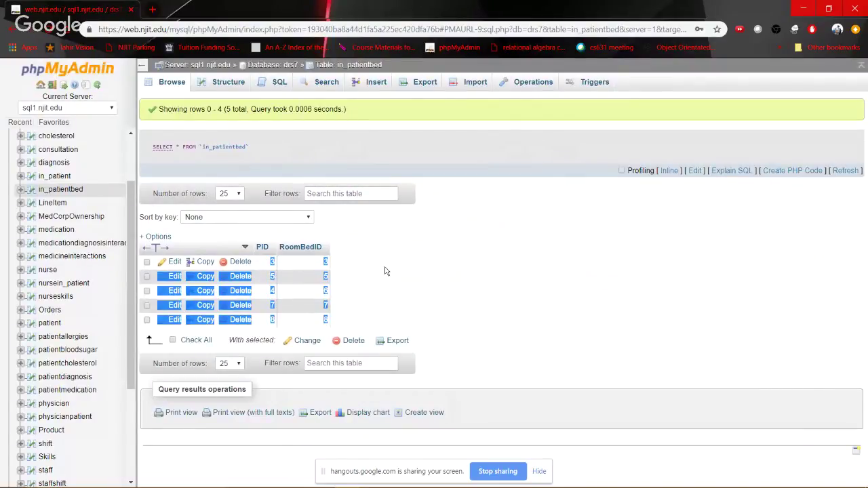
key(alt+Tab)
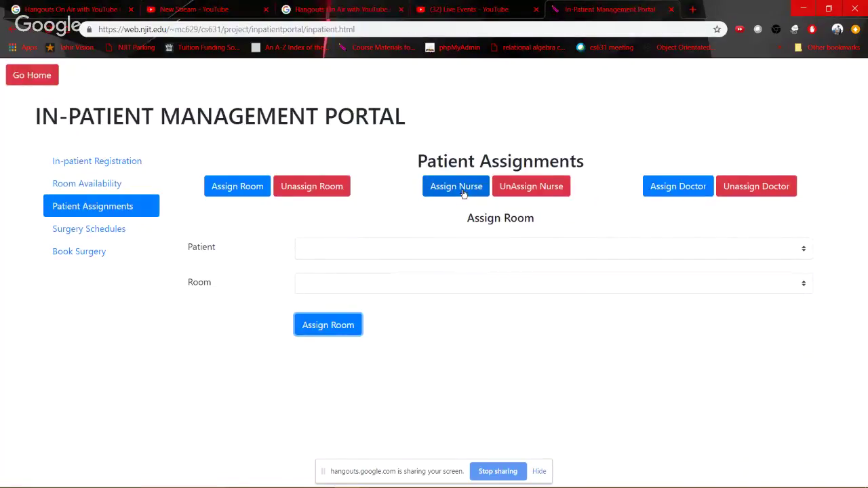
Check the Assign Nurse form's patient list, which turns out to be empty
click(464, 194)
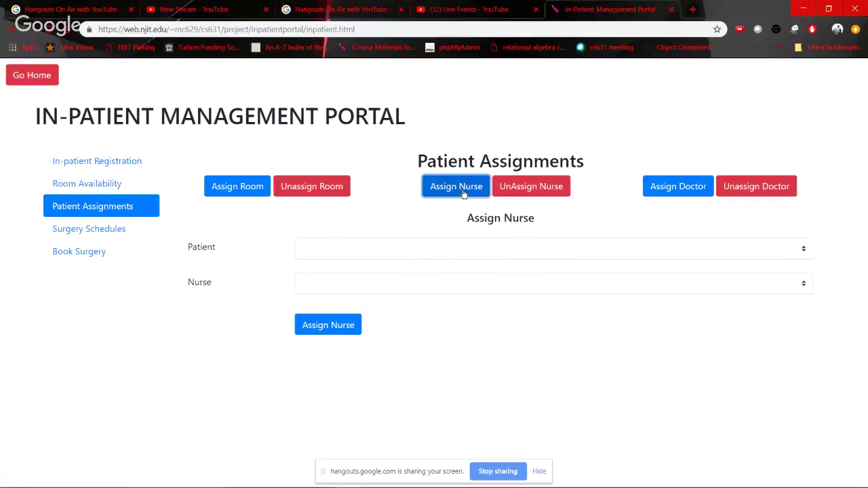
click(382, 260)
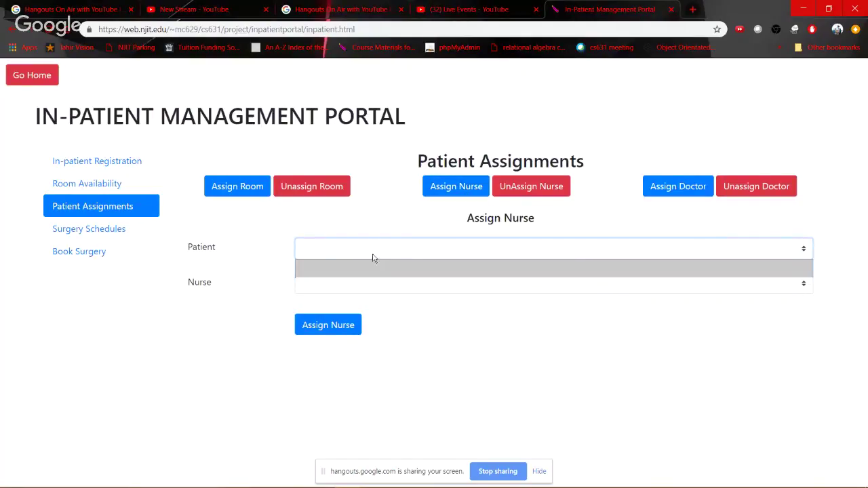
click(371, 258)
click(401, 253)
click(401, 253)
Unassign the nurse from the first listed patient and dismiss the success message
click(528, 188)
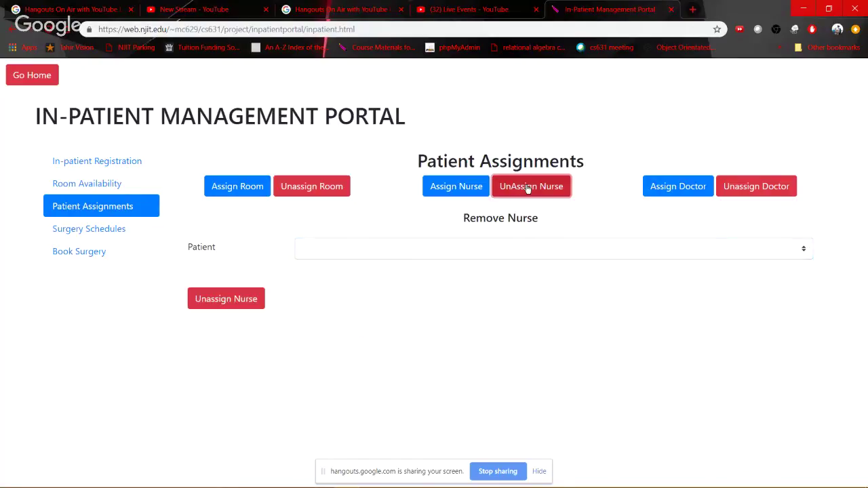
click(411, 255)
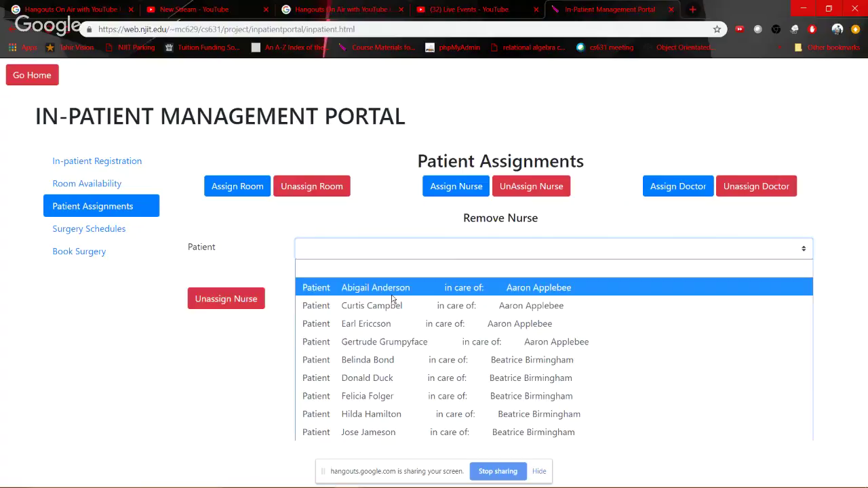
click(550, 288)
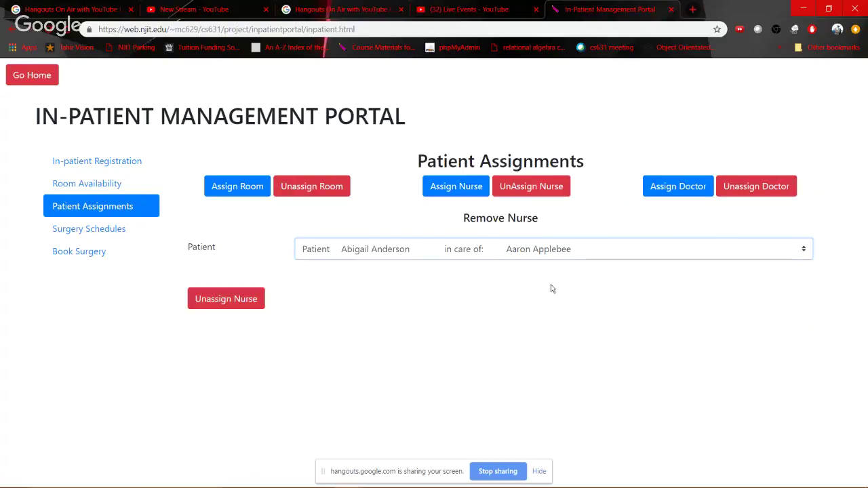
click(207, 299)
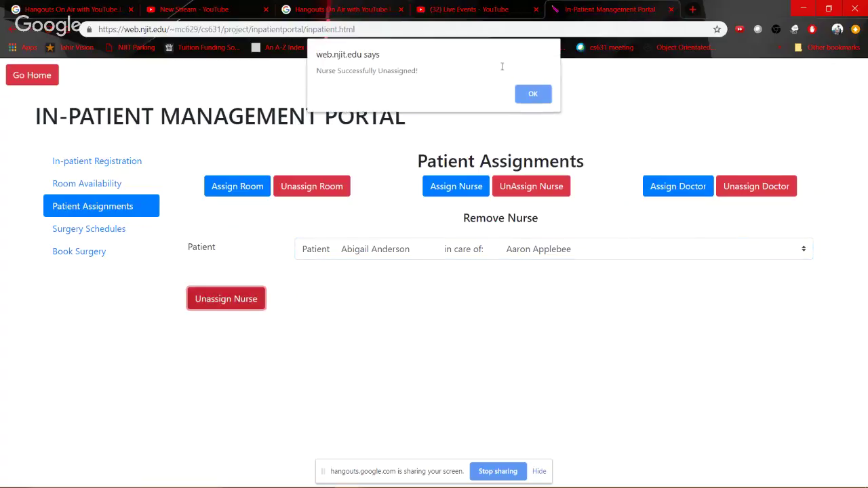
click(532, 94)
click(452, 186)
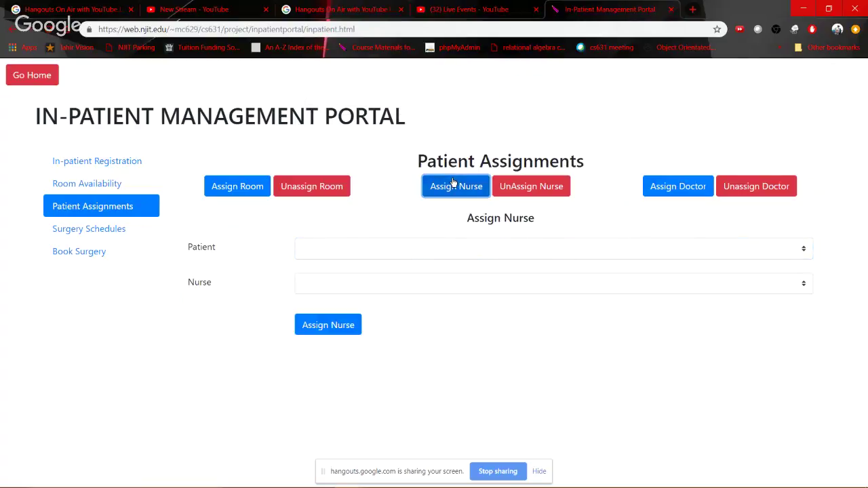
Open the nursein_patient table, showing 8 patient–nurse pairs with SIDs 1 and 2
key(alt+Tab)
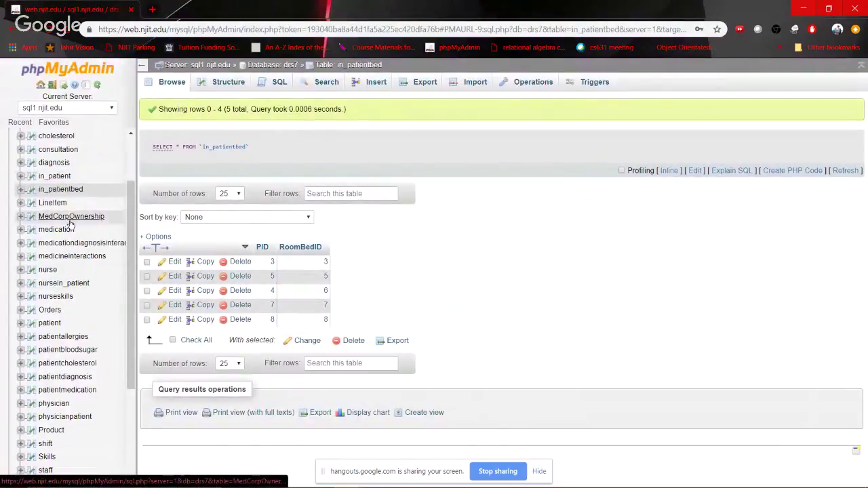
scroll(72, 223, up, 1)
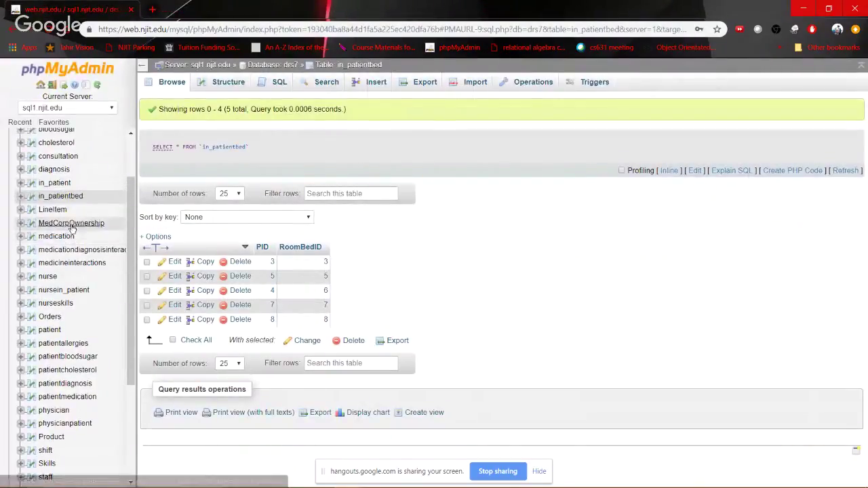
click(70, 289)
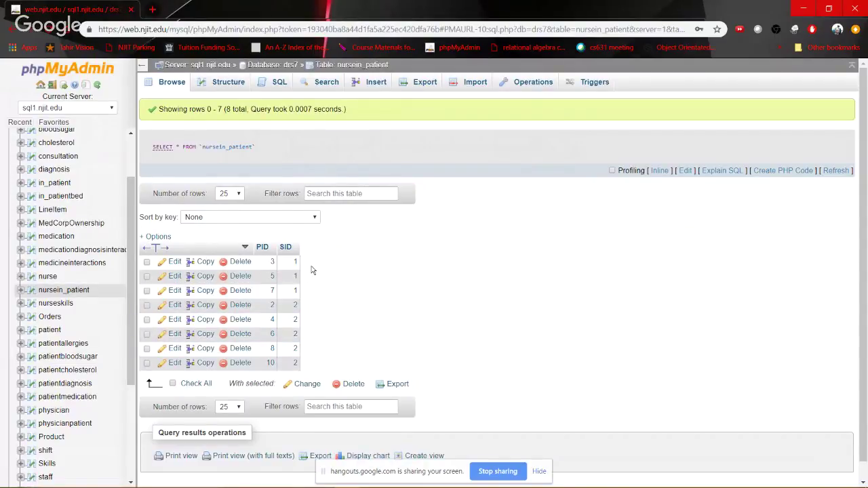
Review the patient list in the UnAssign Nurse form without choosing anyone
key(alt+Tab)
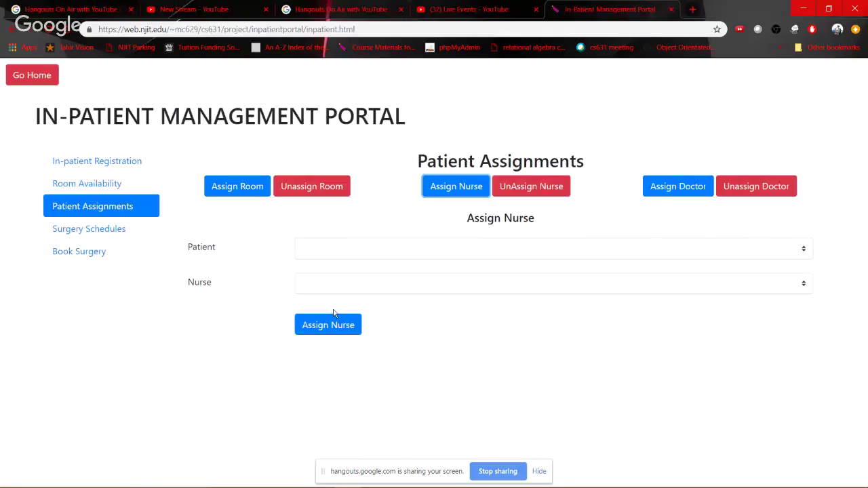
click(406, 249)
click(533, 193)
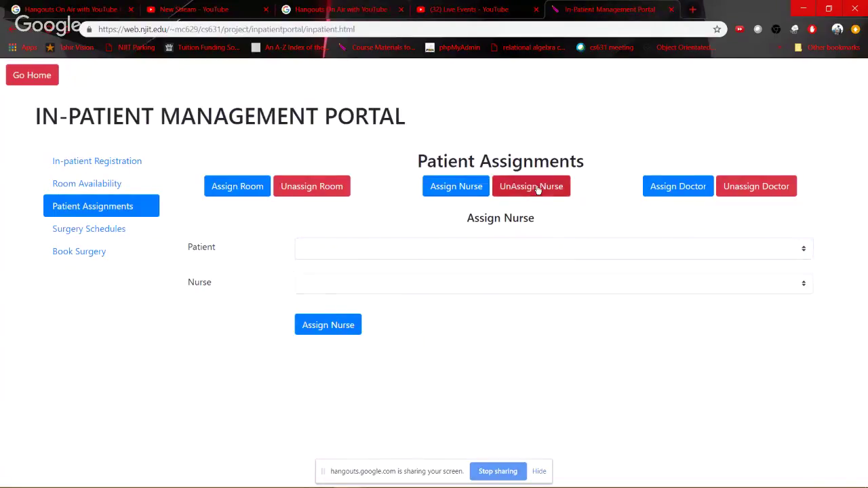
click(406, 251)
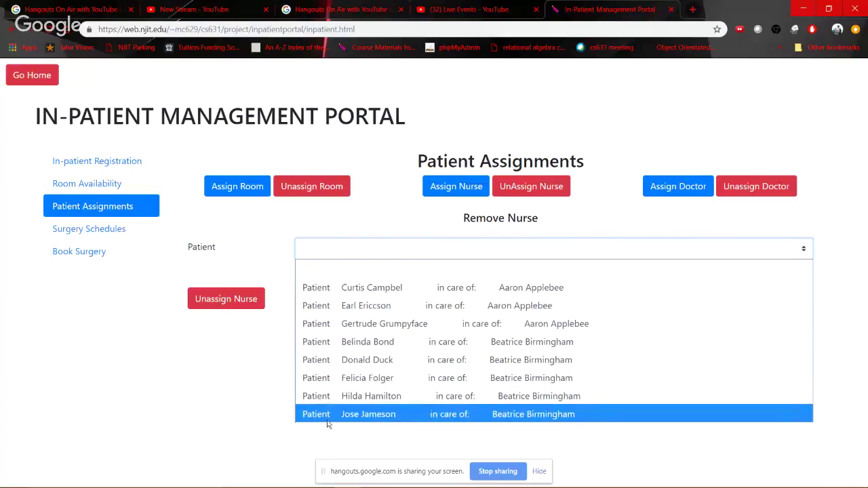
click(463, 194)
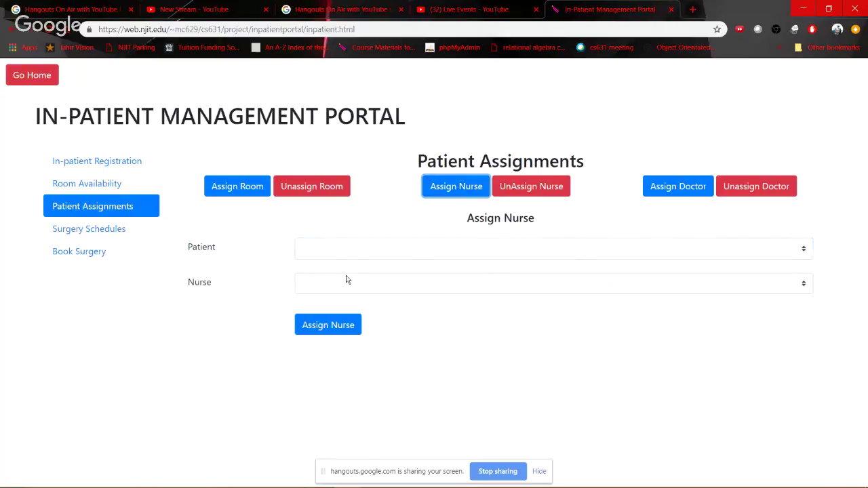
Assign the only unassigned patient to the second nurse and dismiss the success message
click(350, 252)
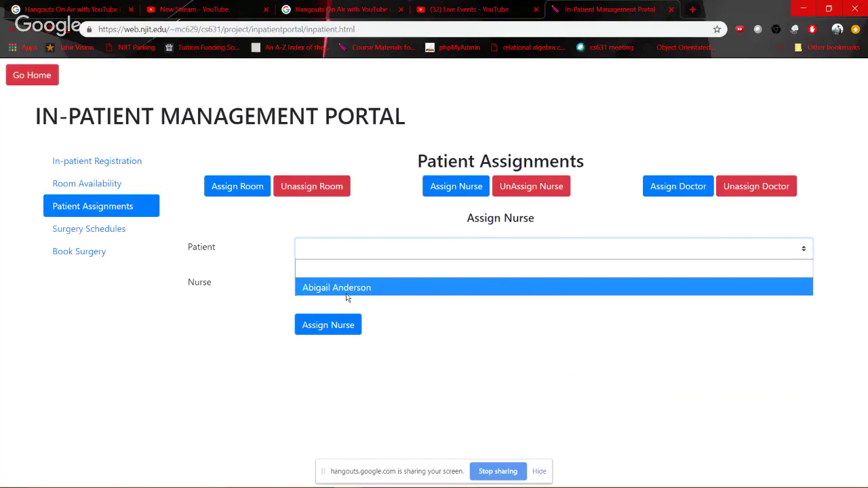
click(346, 294)
click(359, 285)
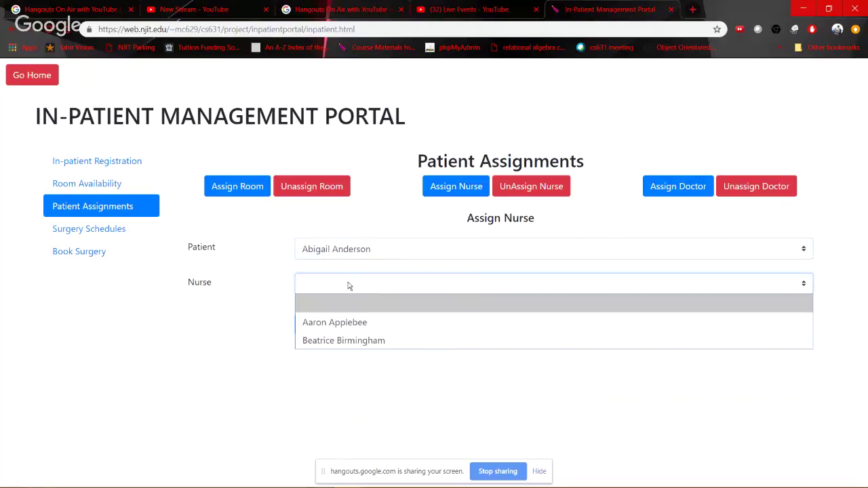
click(428, 341)
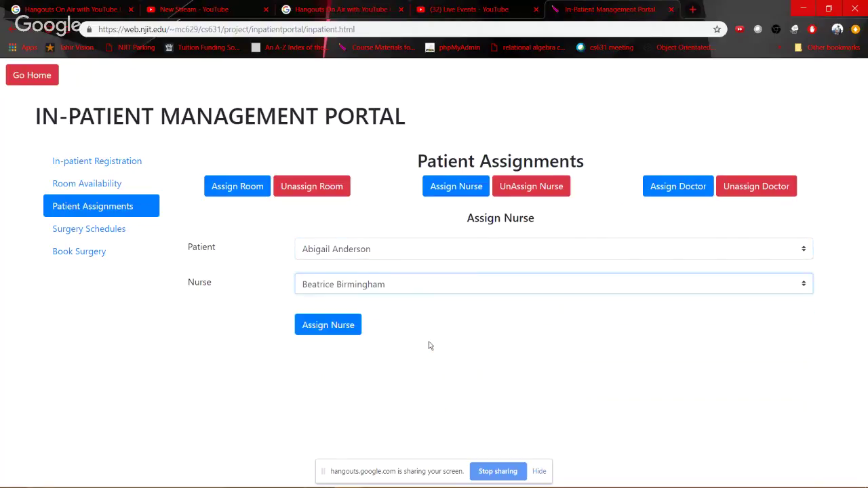
click(329, 332)
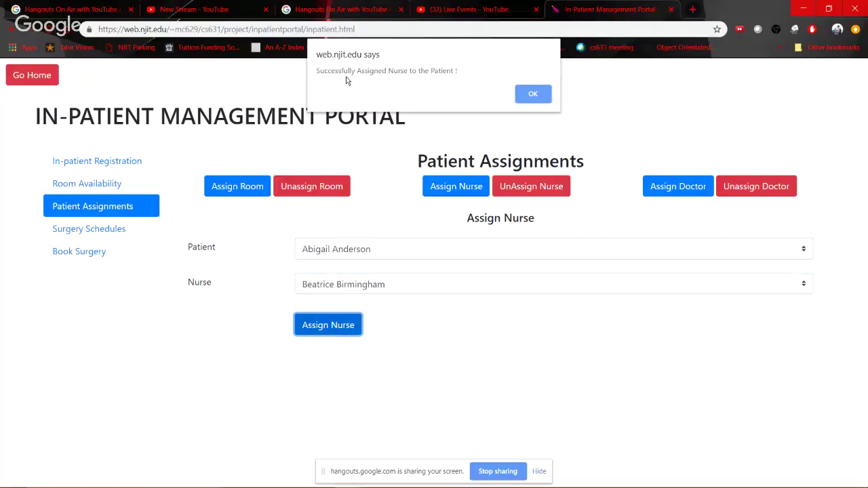
click(533, 95)
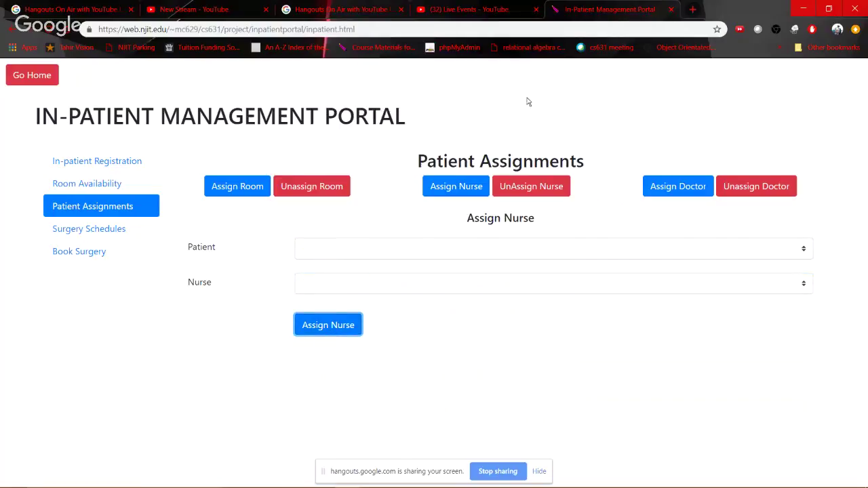
key(alt+Tab)
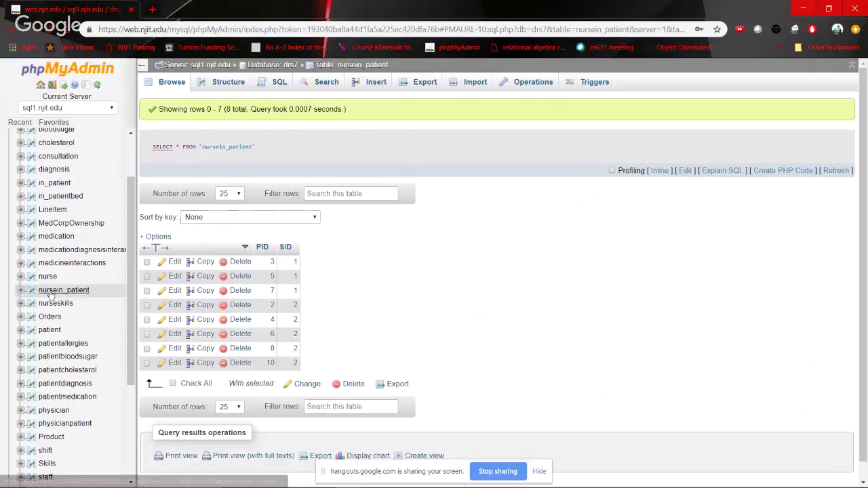
Reload nursein_patient to show nine rows, including PID 1 paired with SID 2
click(63, 289)
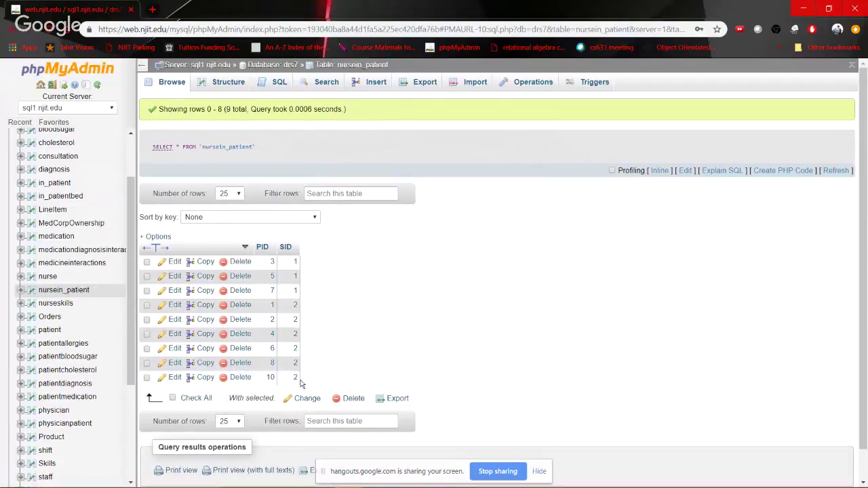
key(alt+Tab)
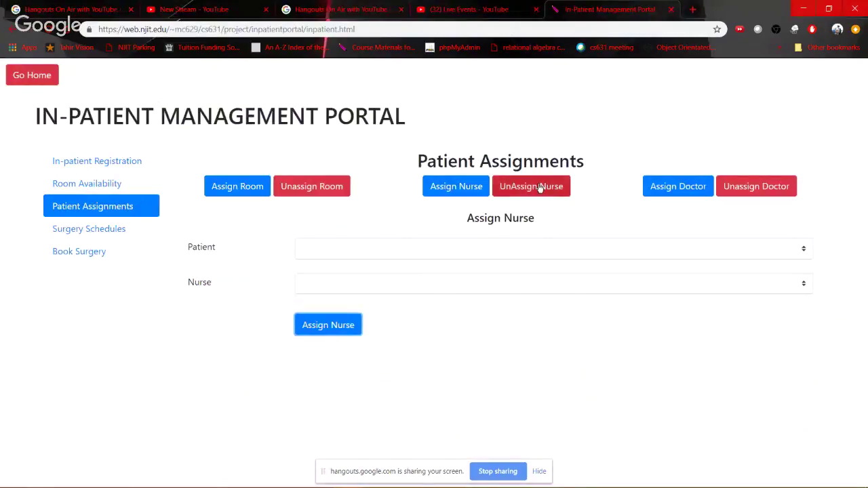
Remove the nurse assignment from the patient now under the second nurse
click(538, 186)
click(434, 256)
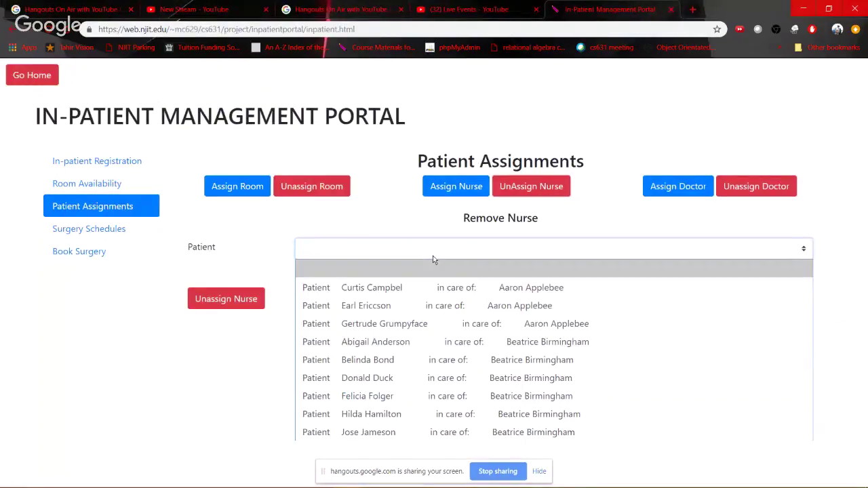
click(352, 340)
click(253, 308)
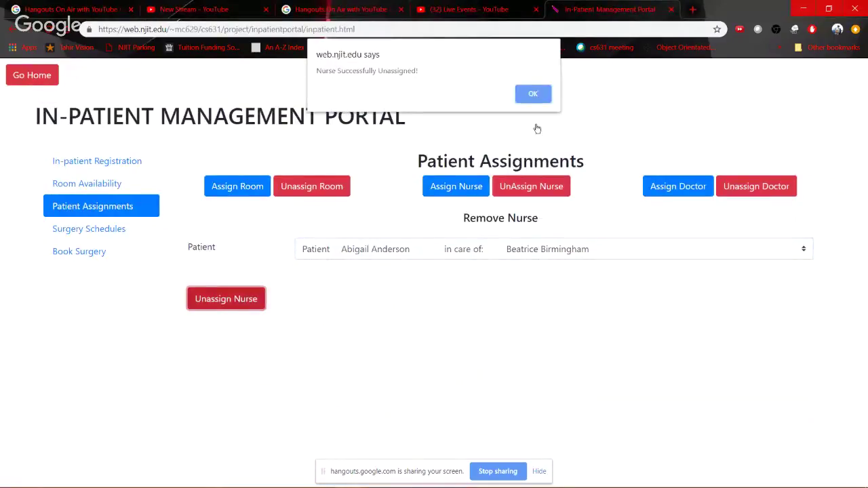
click(533, 95)
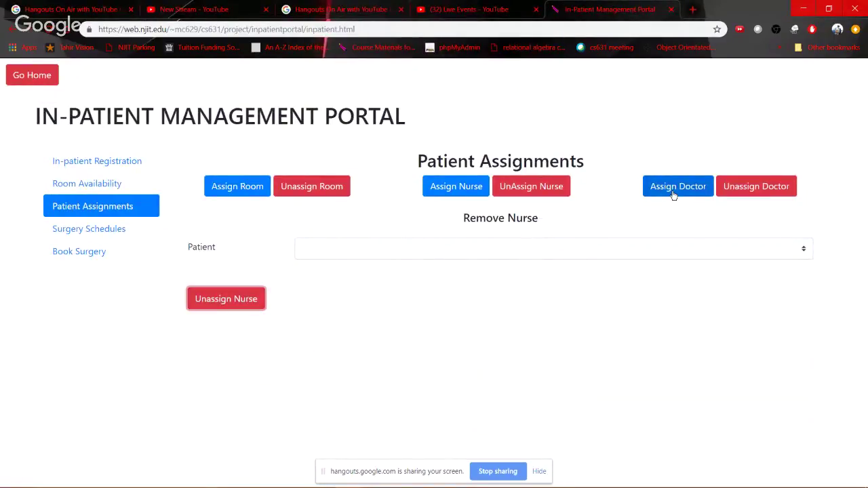
Assign the chosen doctor to the selected patient and dismiss the success alert
click(673, 193)
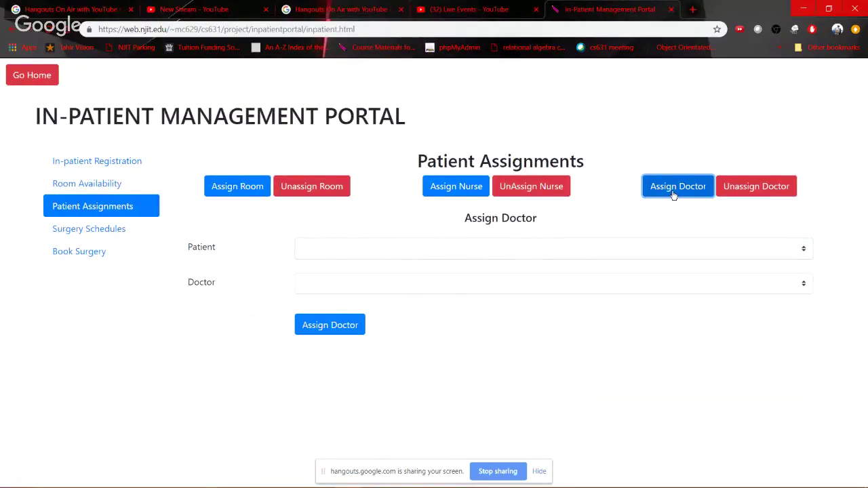
click(553, 257)
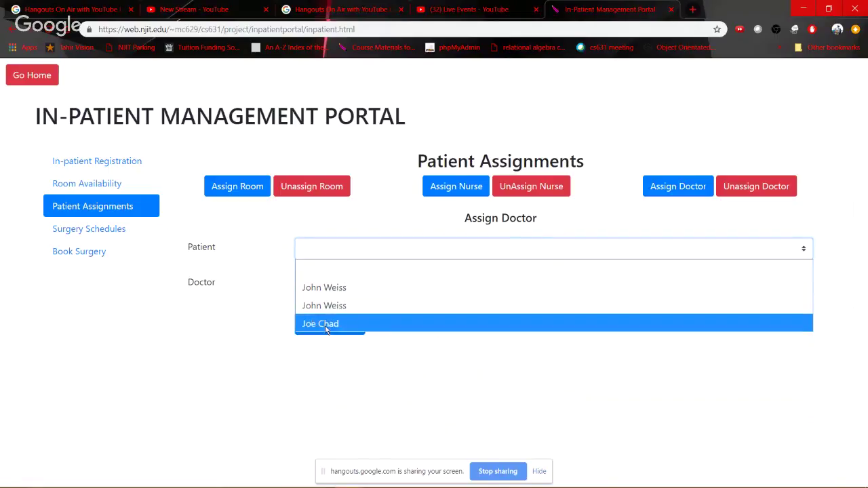
click(350, 316)
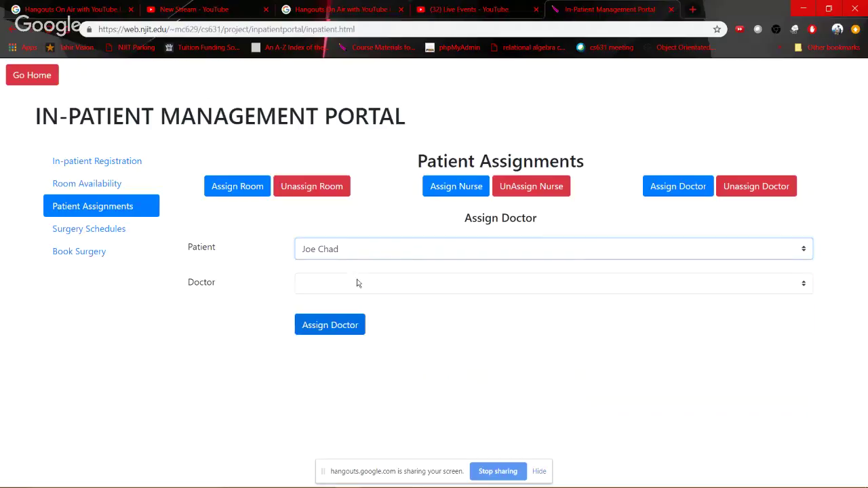
click(384, 284)
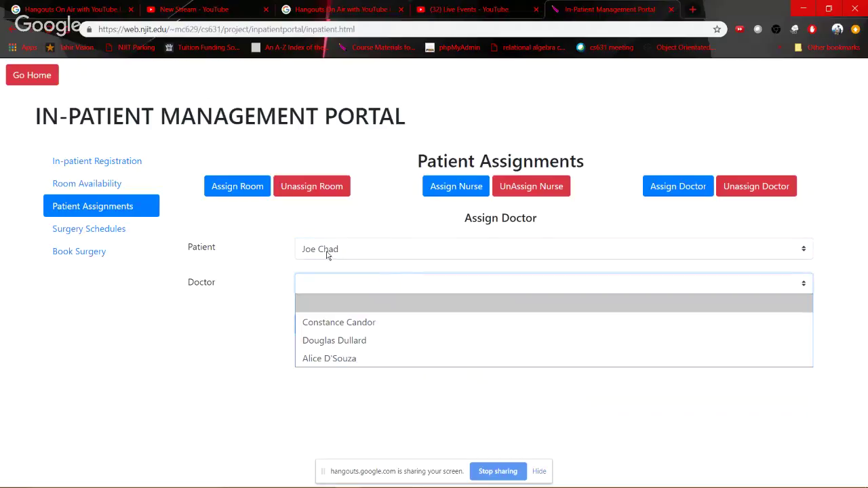
click(375, 330)
click(335, 324)
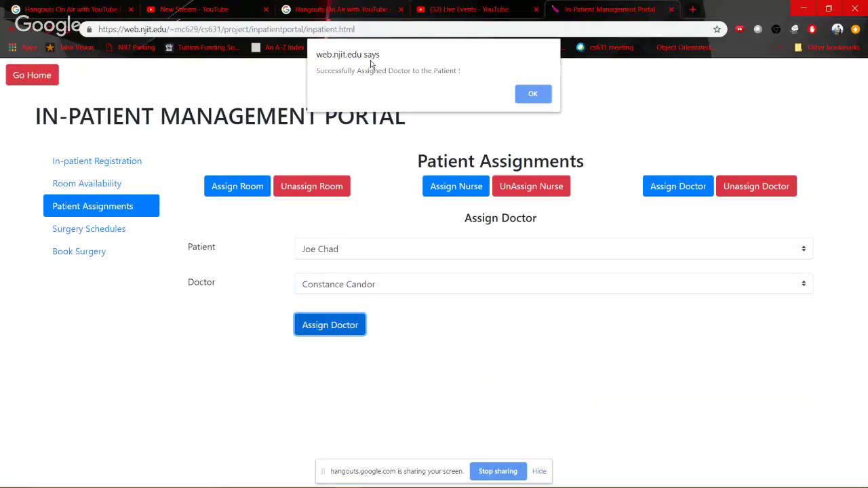
click(537, 99)
Browse the physicianpatient table's rows to find PID 215 listed under SID 3
key(alt+Tab)
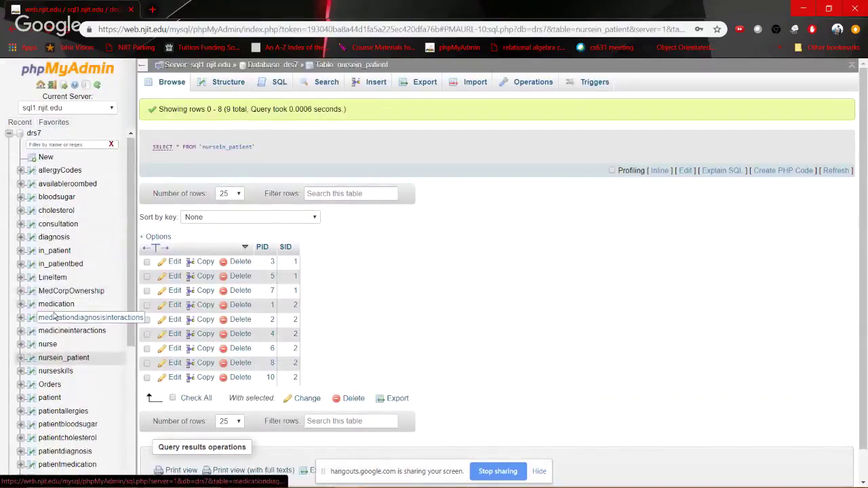
scroll(58, 316, down, 2)
scroll(55, 407, down, 5)
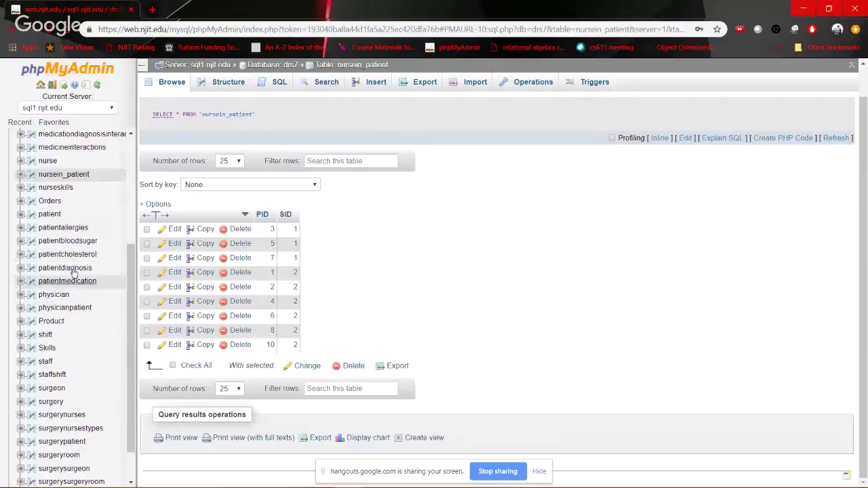
click(62, 309)
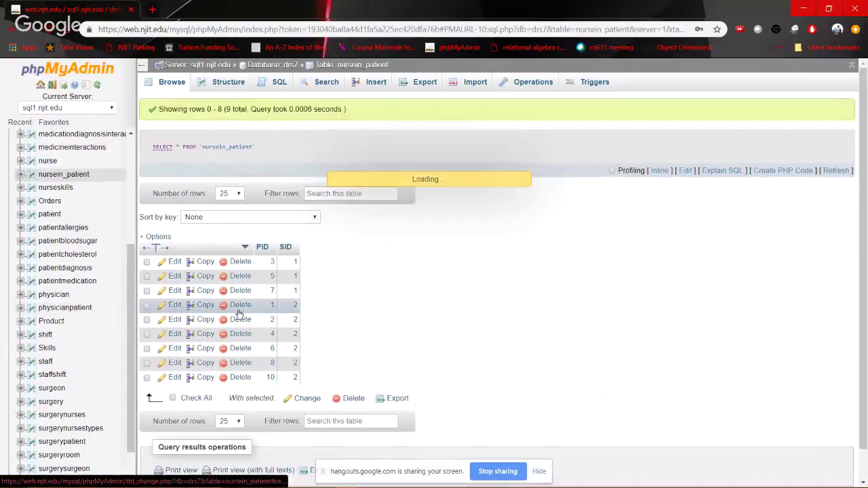
scroll(295, 383, down, 3)
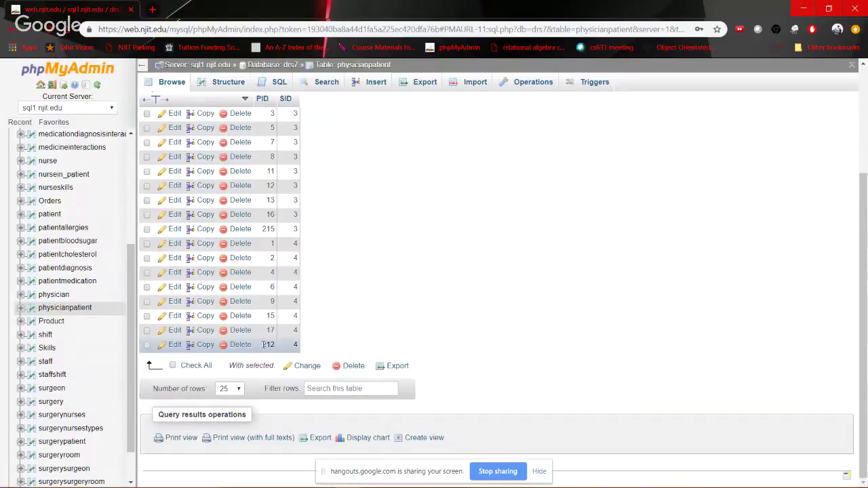
scroll(265, 344, up, 3)
scroll(291, 244, down, 3)
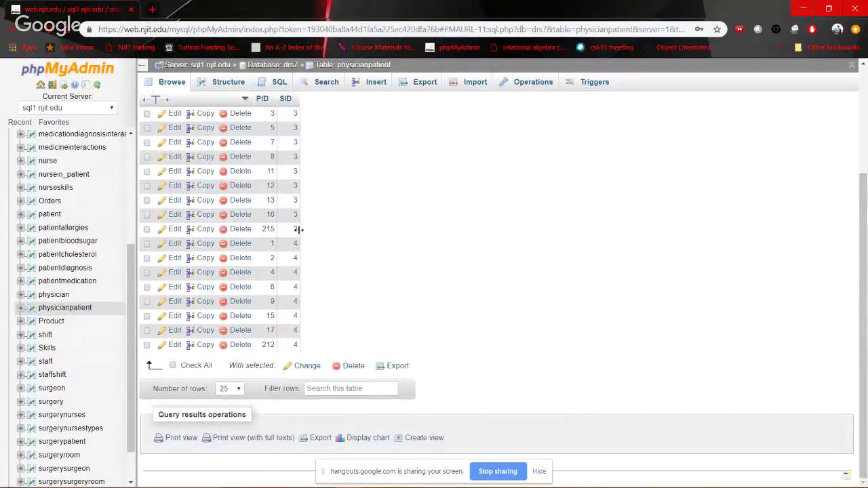
key(alt+Tab)
Open the Remove Doctor form and browse the list of patients and their doctors
click(752, 190)
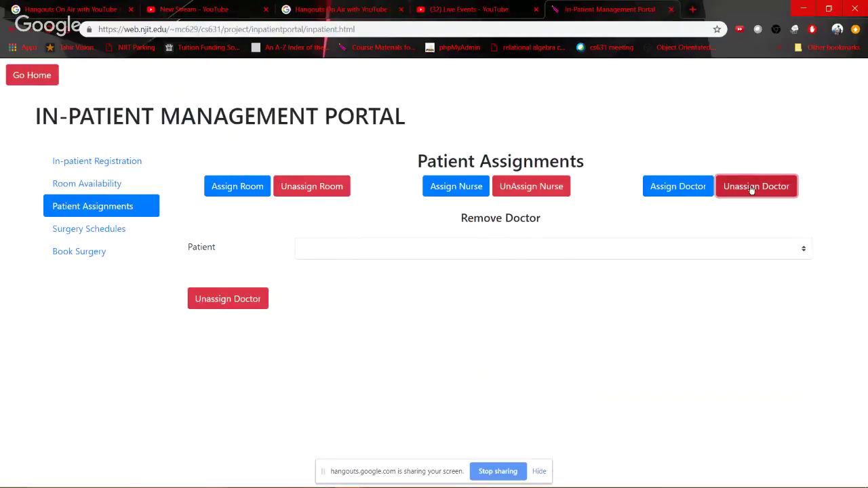
click(332, 249)
scroll(392, 226, down, 1)
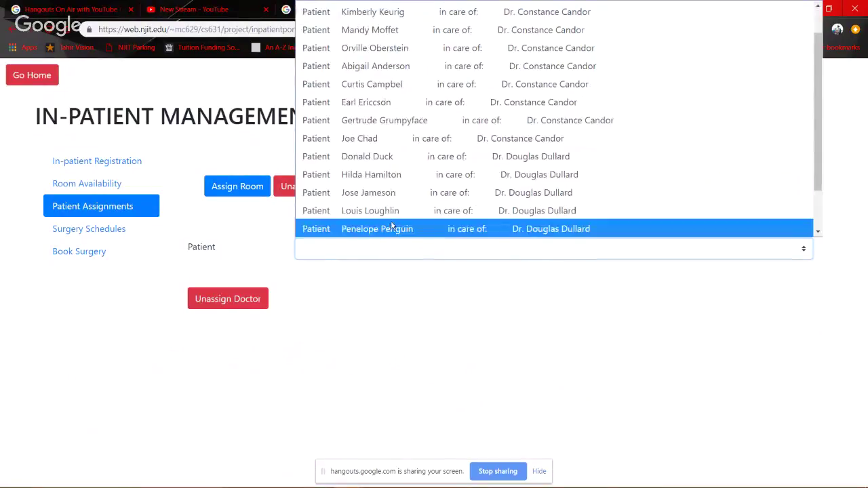
scroll(392, 226, down, 2)
scroll(392, 220, up, 2)
click(421, 278)
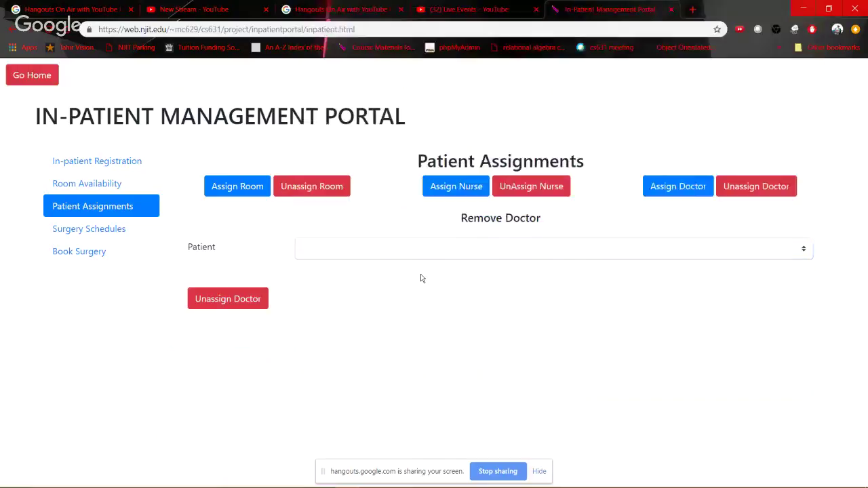
Select the patient just assigned and unassign their doctor
click(463, 248)
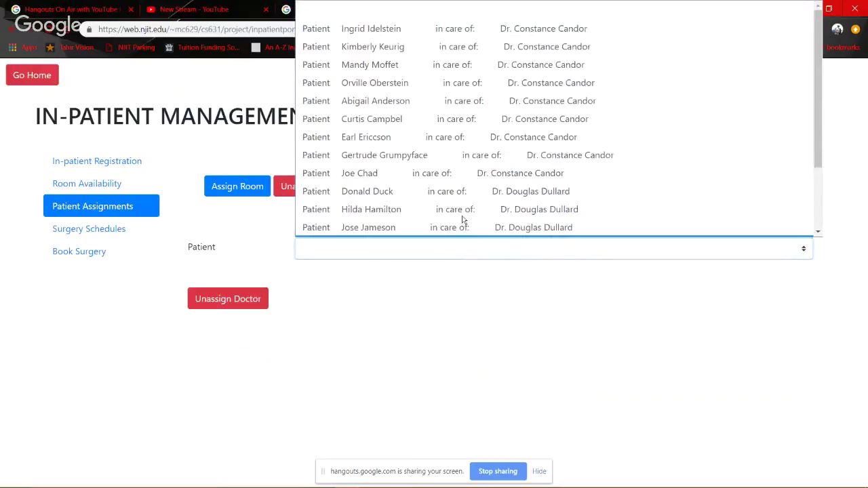
scroll(463, 221, down, 1)
scroll(474, 142, up, 1)
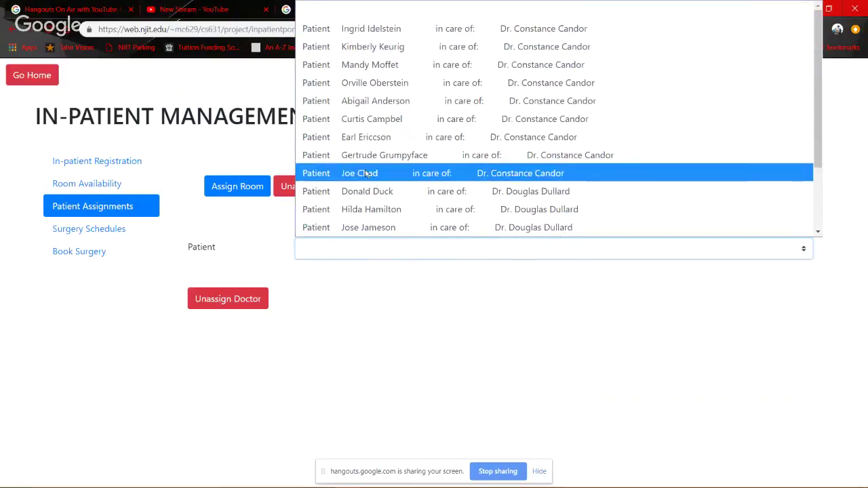
scroll(366, 193, down, 2)
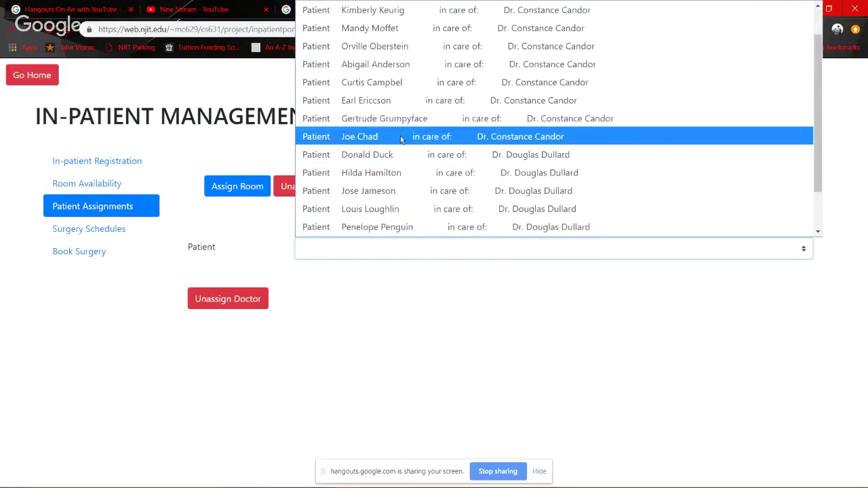
click(400, 136)
click(234, 302)
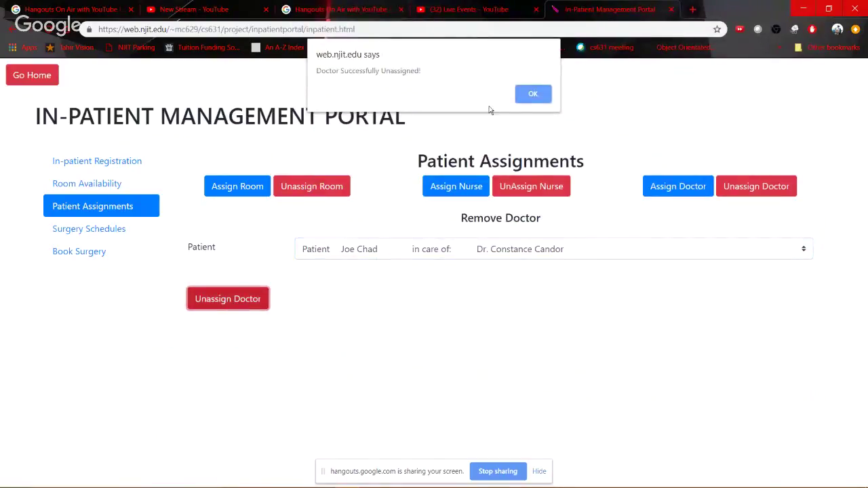
key(alt+Tab)
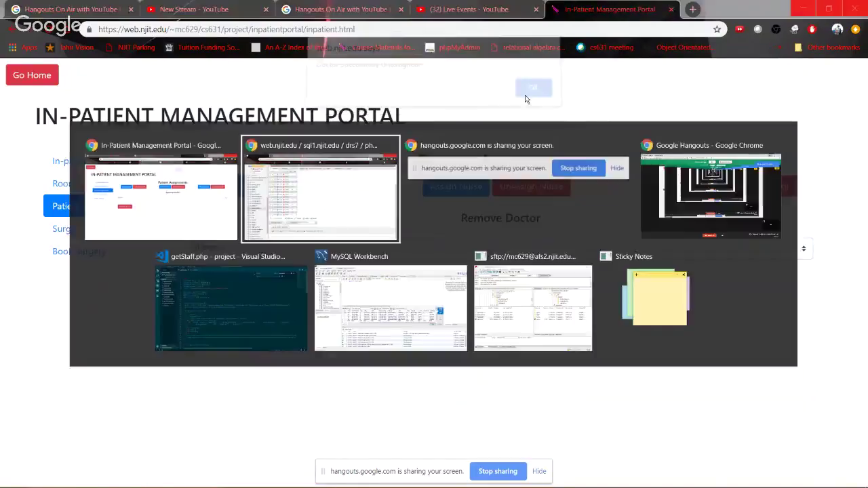
Reload the physicianpatient table and check PID 215 no longer appears under SID 3
click(64, 309)
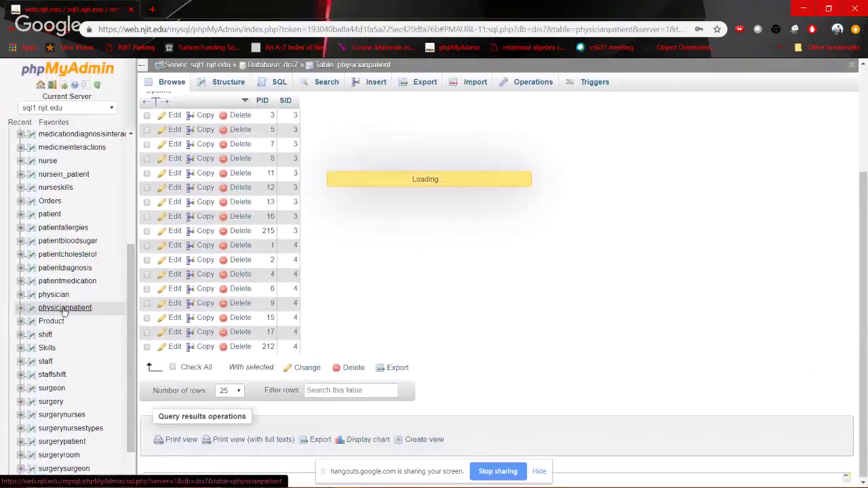
scroll(324, 335, down, 2)
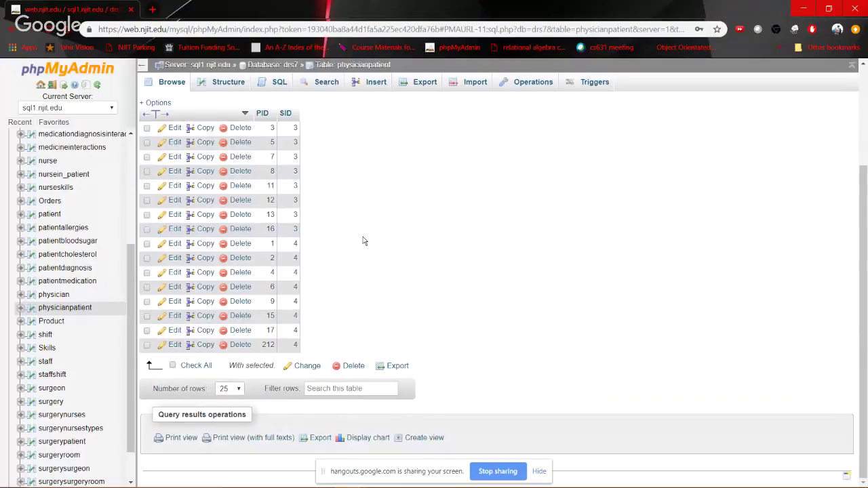
key(alt+Tab)
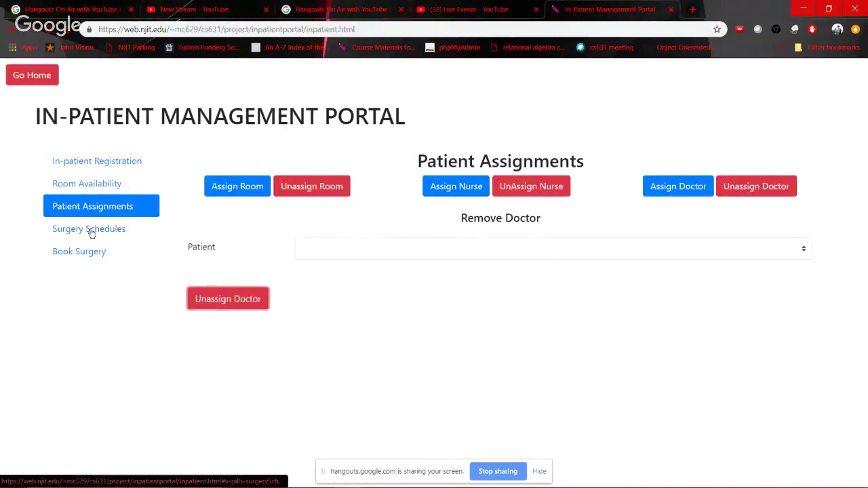
Run View Schedule on the Surgery Schedules search with every filter left empty
click(92, 231)
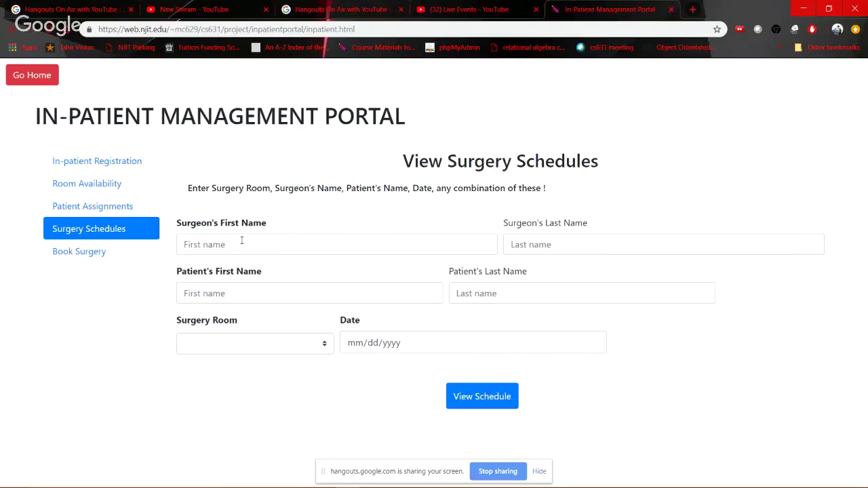
click(241, 240)
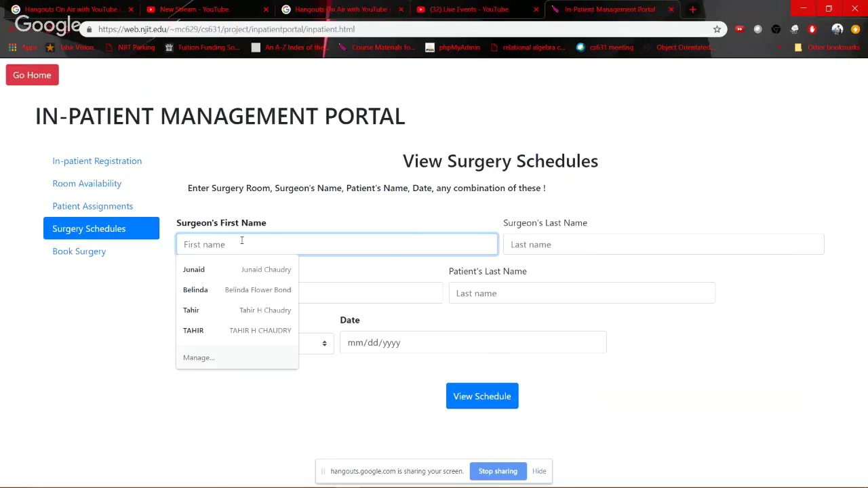
click(504, 377)
click(478, 396)
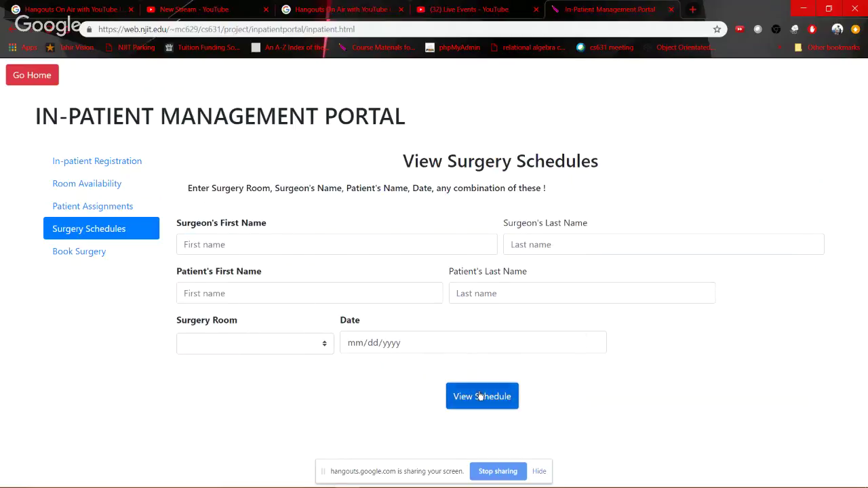
scroll(285, 388, down, 3)
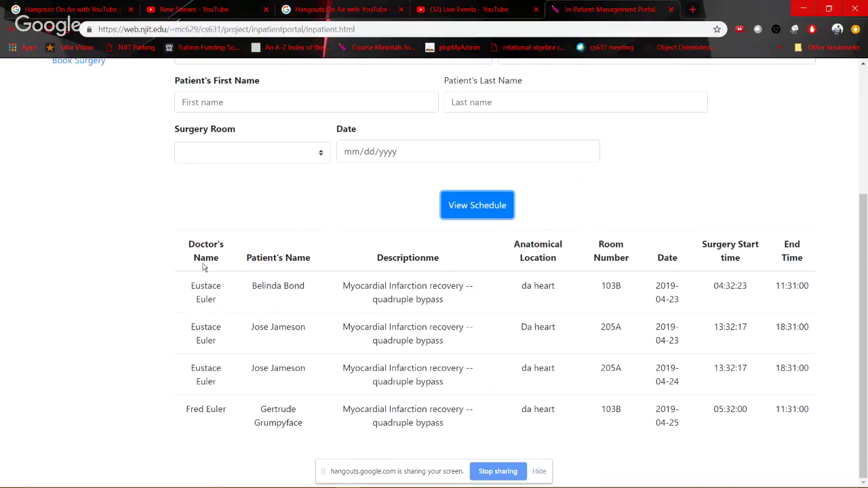
drag(194, 284, 224, 300)
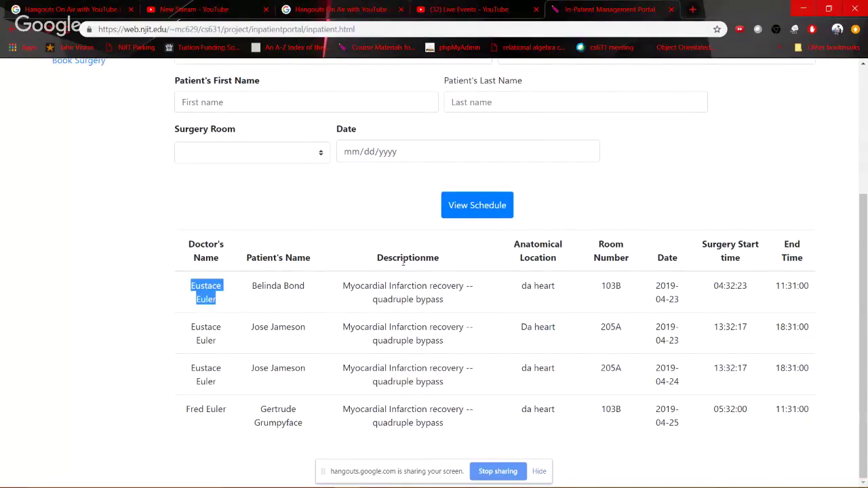
drag(377, 286, 430, 310)
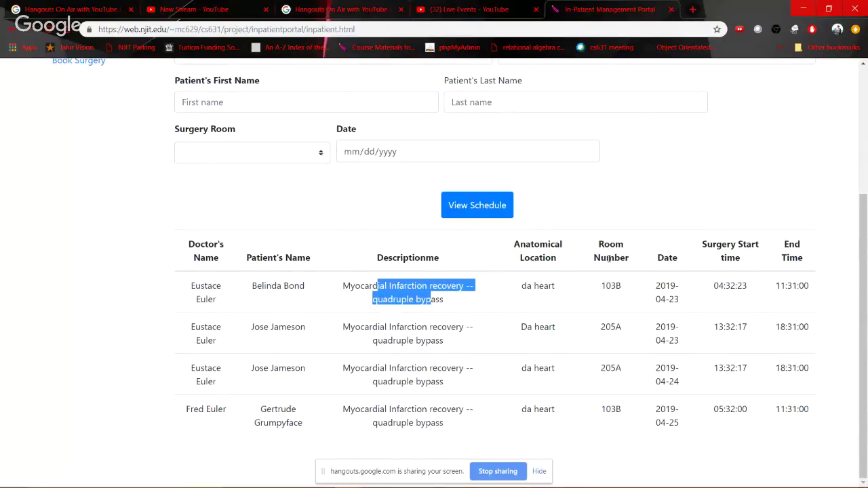
drag(607, 258, 787, 264)
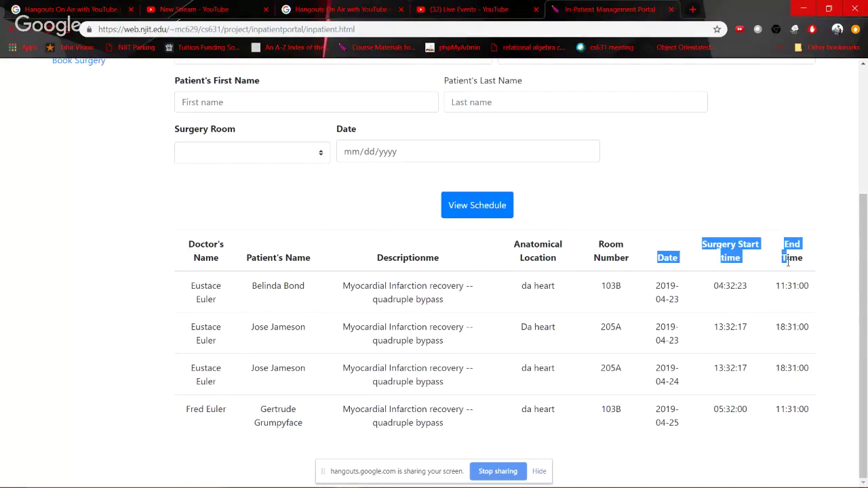
click(643, 267)
scroll(643, 268, up, 1)
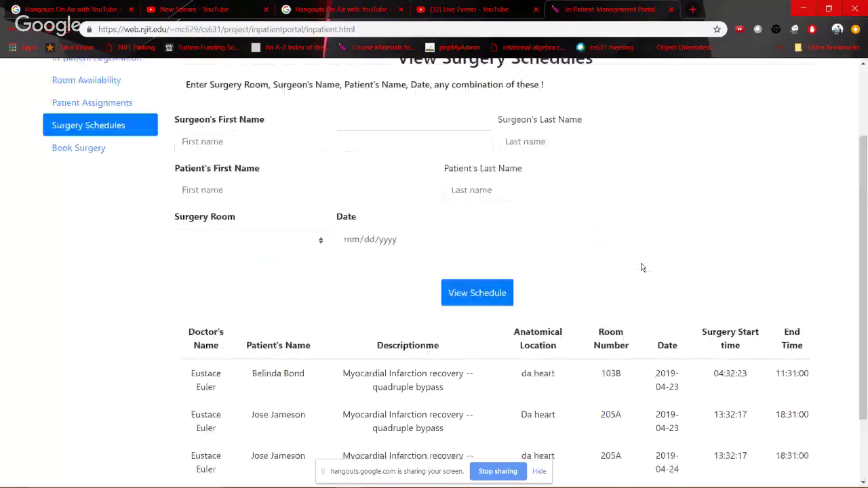
scroll(238, 298, up, 2)
scroll(238, 317, down, 3)
scroll(240, 318, up, 1)
scroll(211, 266, down, 1)
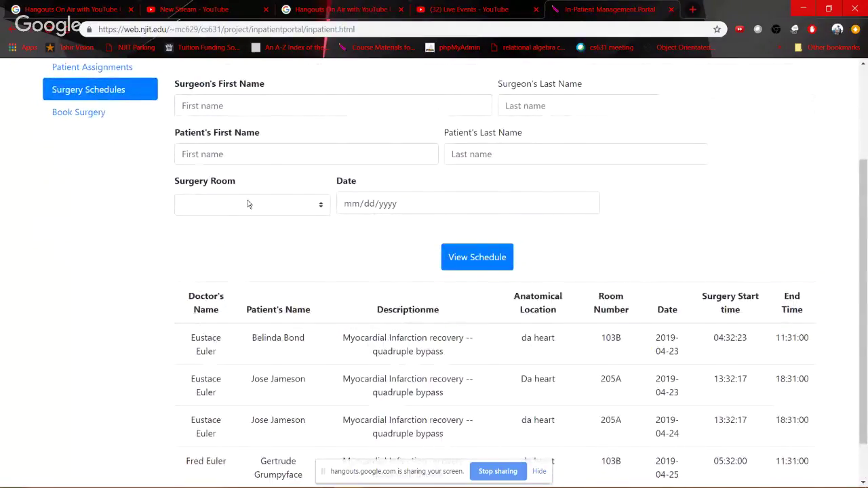
scroll(234, 249, up, 1)
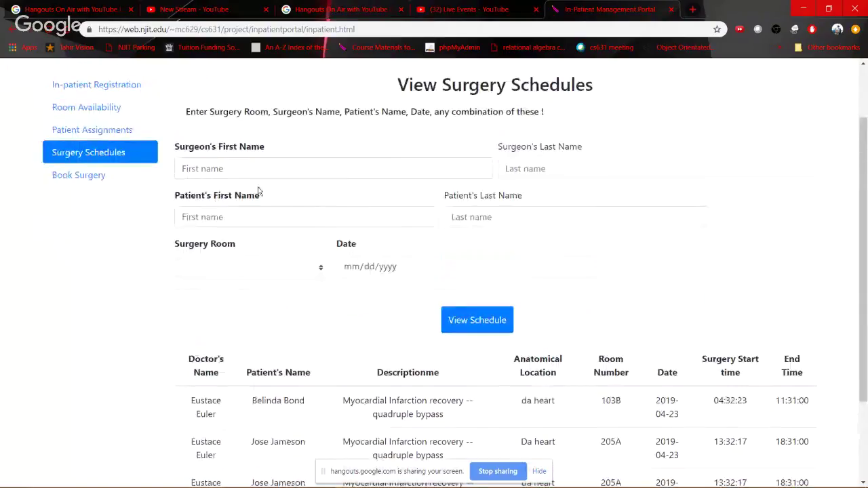
Filter the surgery schedule by the surgeon's first name
click(229, 163)
text(Eustace)
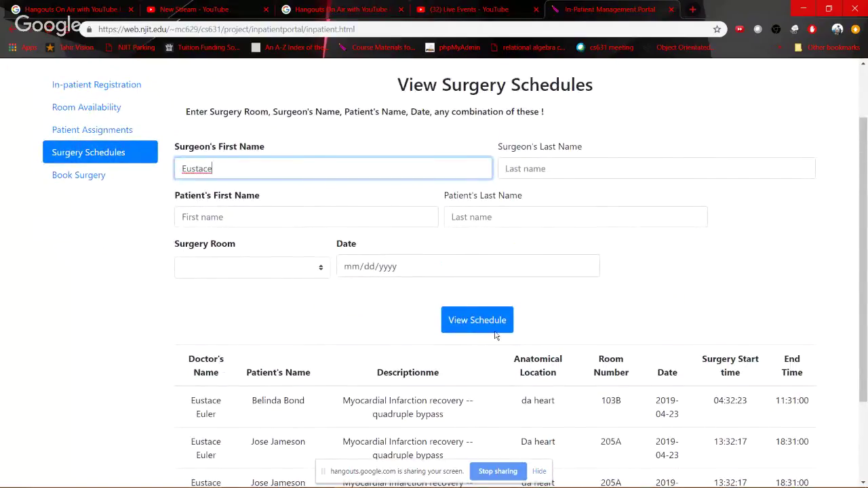
click(451, 328)
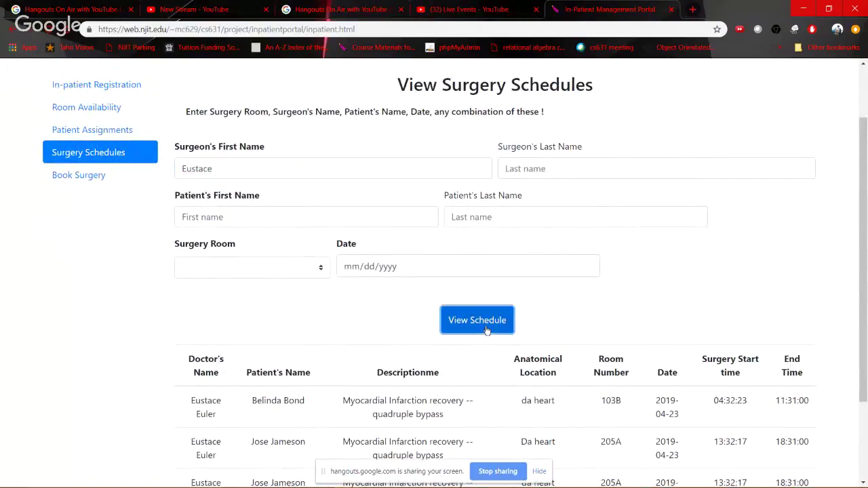
scroll(232, 365, down, 1)
scroll(232, 365, down, 1)
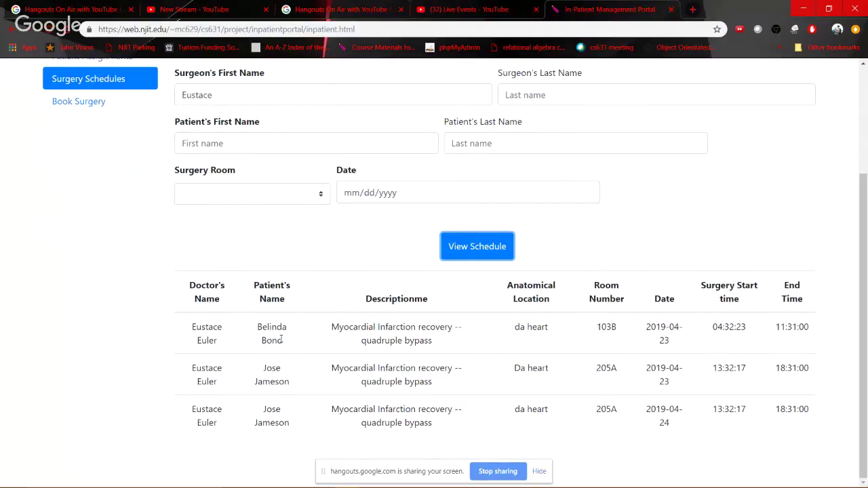
scroll(214, 279, up, 3)
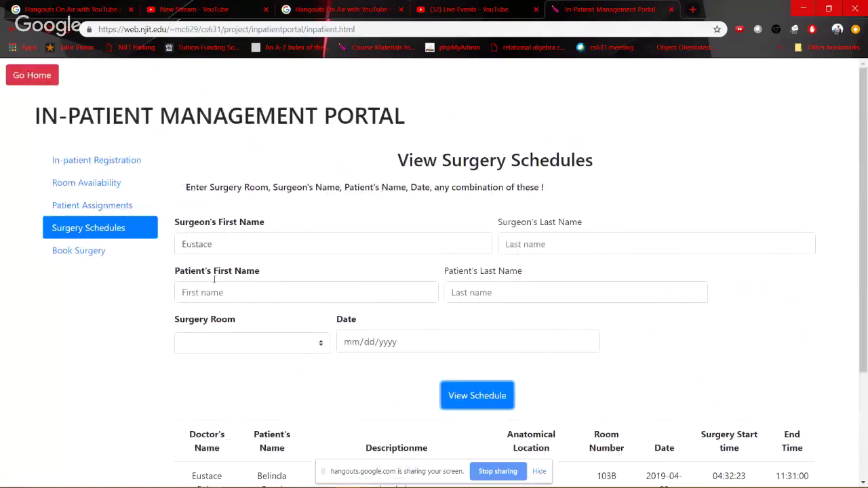
Add a patient first-name filter, leaving one surgery in room 103B on 2019-04-23
click(208, 291)
text(Belinda)
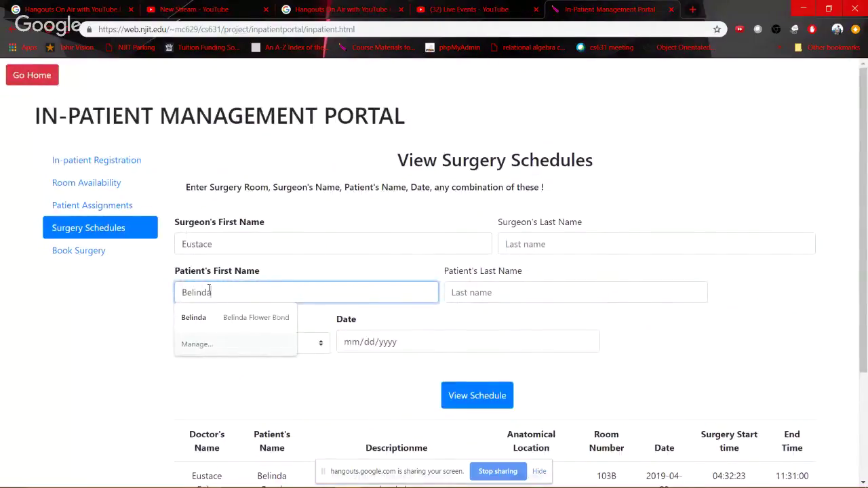
click(481, 397)
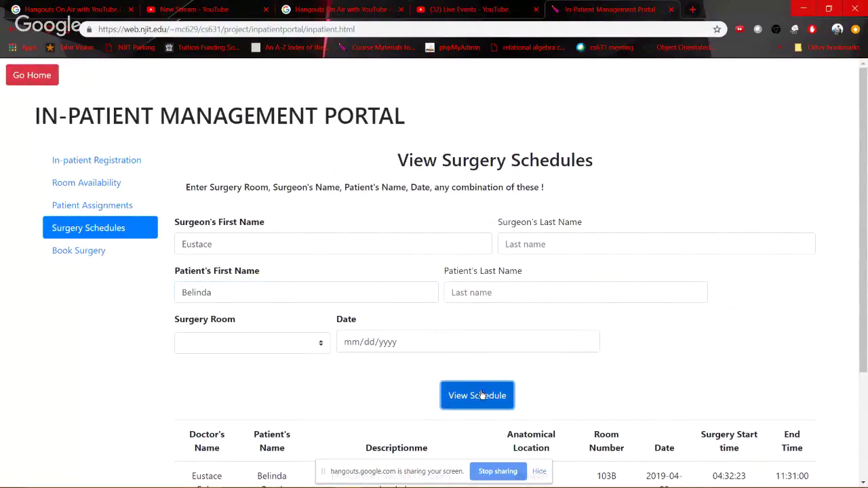
scroll(254, 402, down, 1)
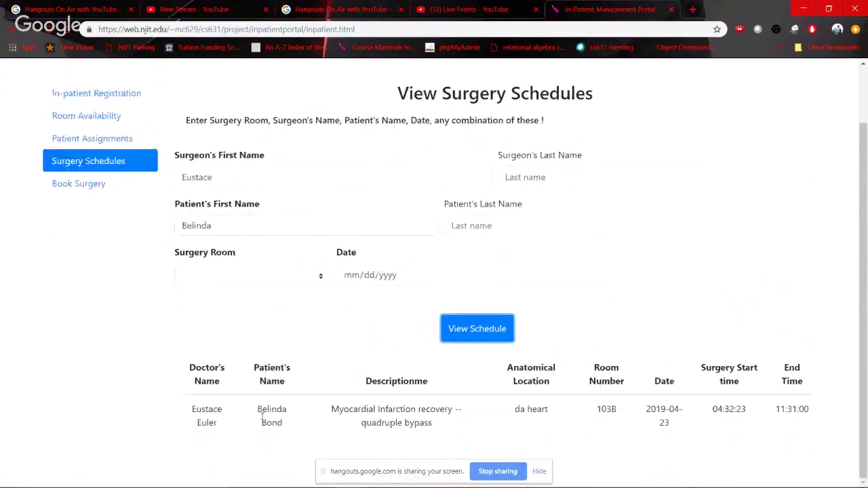
drag(262, 420, 809, 428)
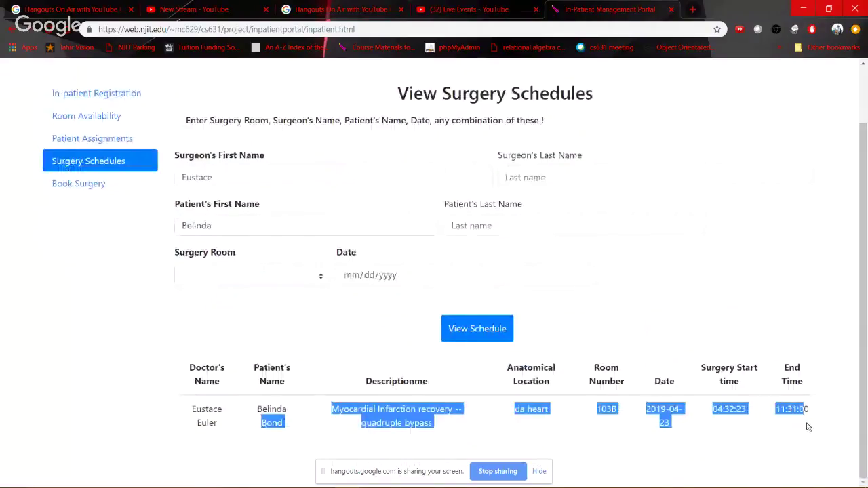
click(361, 347)
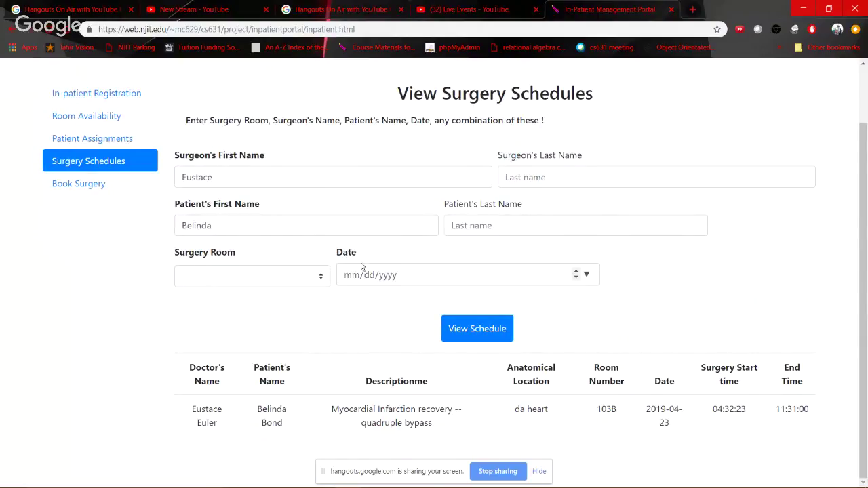
Search the surgery schedule for the date 05/07/2019
click(587, 275)
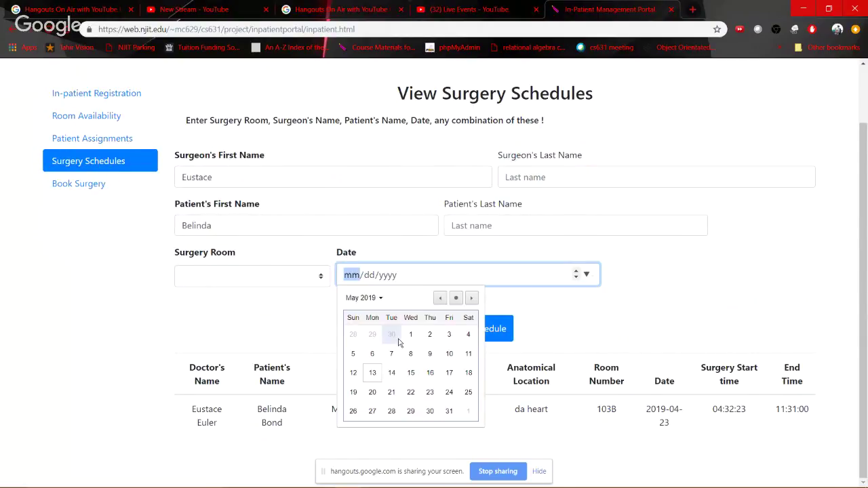
click(393, 352)
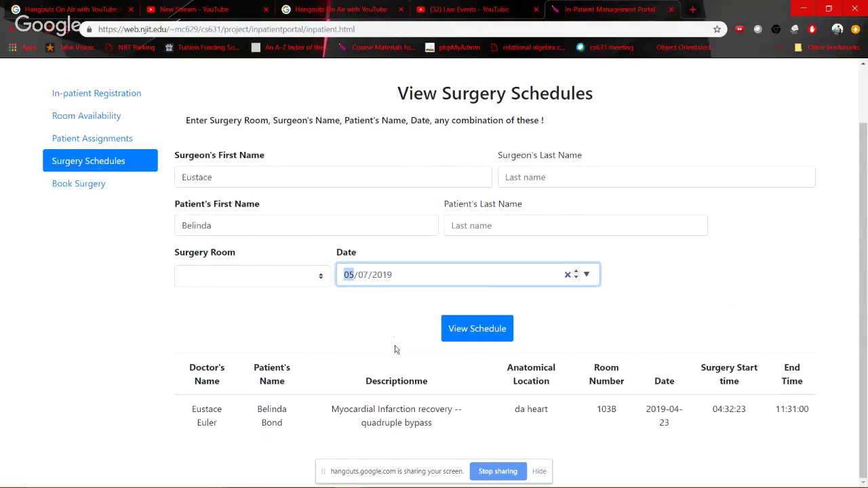
click(473, 328)
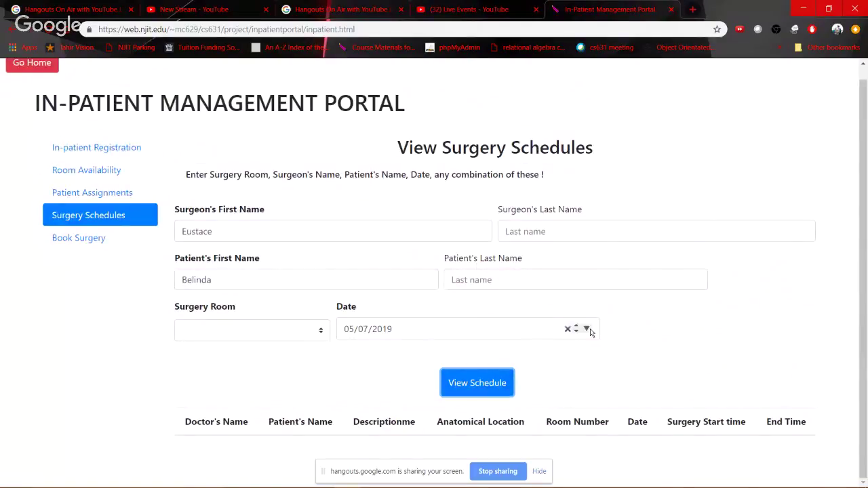
Change the date filter to 04/23/2019 and clear the patient first-name filter
click(587, 329)
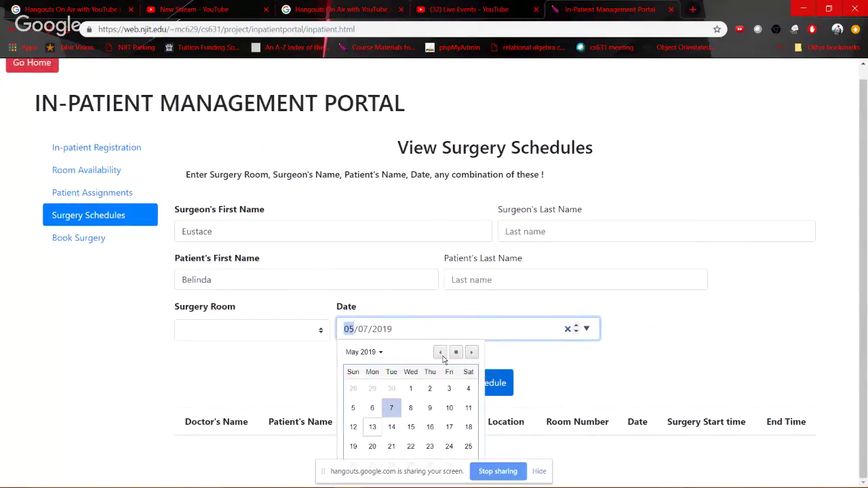
click(441, 352)
click(392, 446)
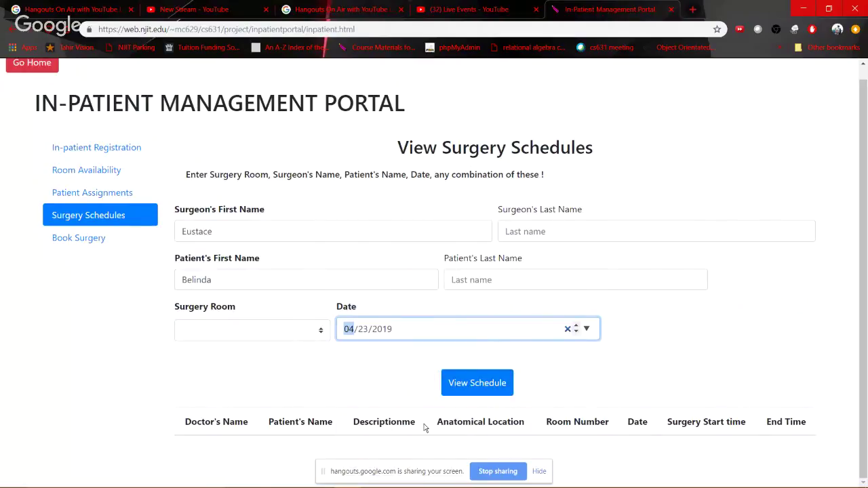
click(483, 392)
scroll(407, 387, down, 1)
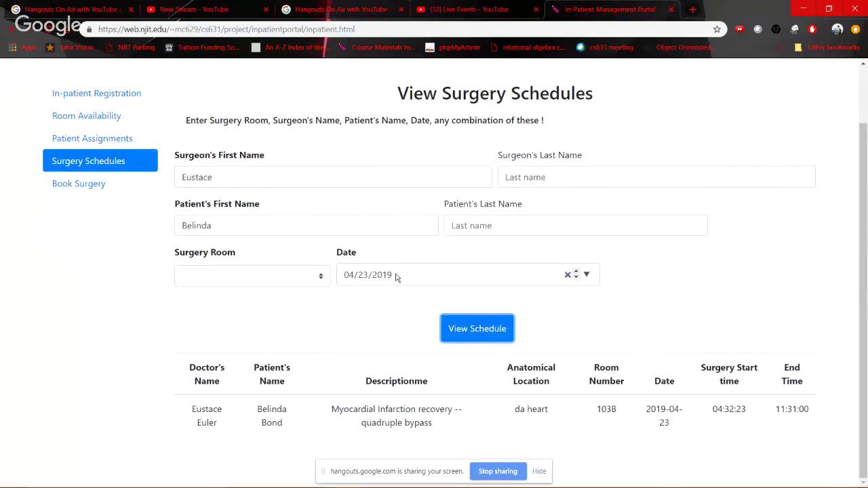
double_click(243, 227)
key(BackSpace)
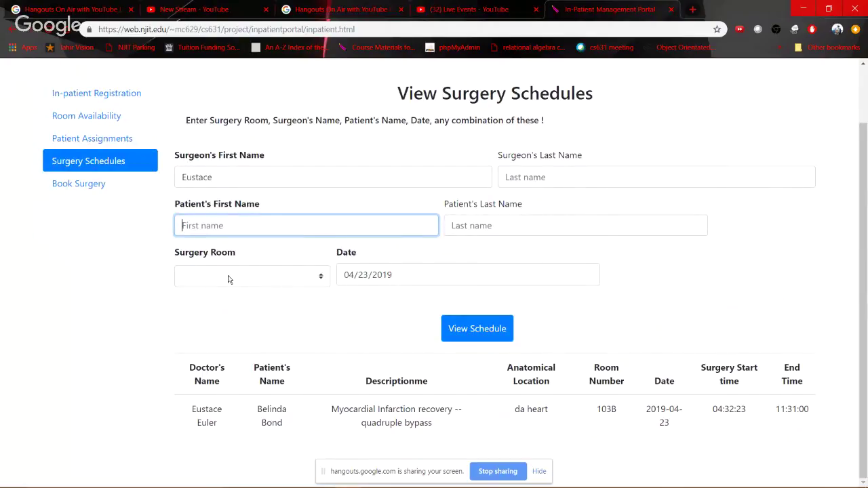
Run the schedule search filtered to surgery room 103B
click(227, 276)
click(240, 315)
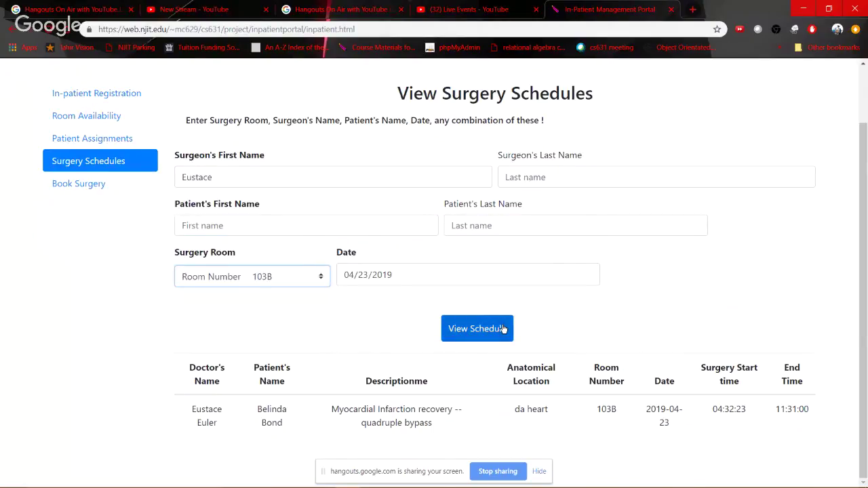
click(503, 329)
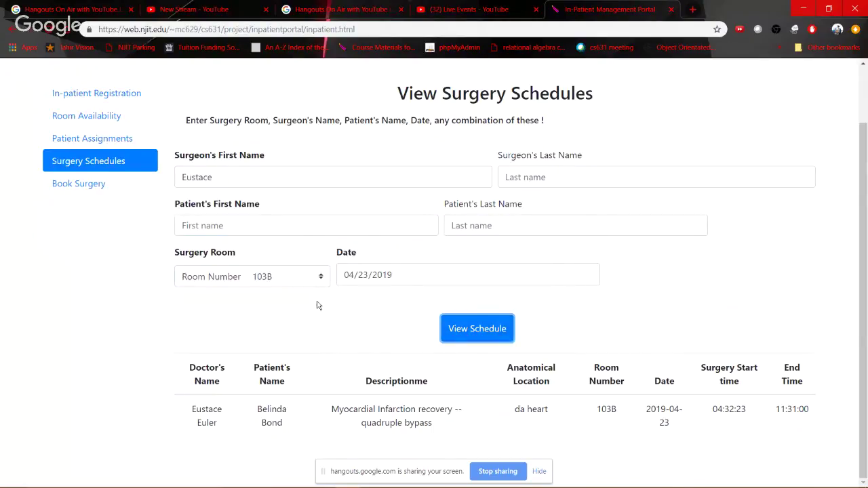
Re-run the search for room 205A, then go to the Patient Assignments page
click(237, 274)
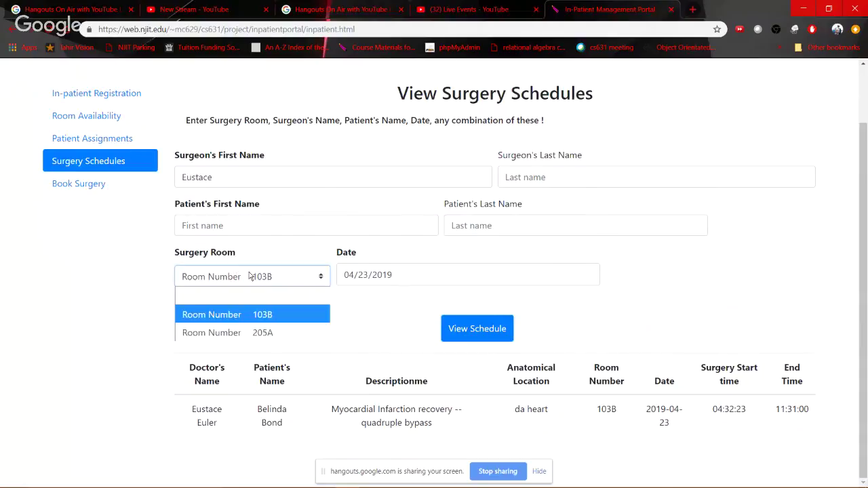
click(272, 338)
click(462, 332)
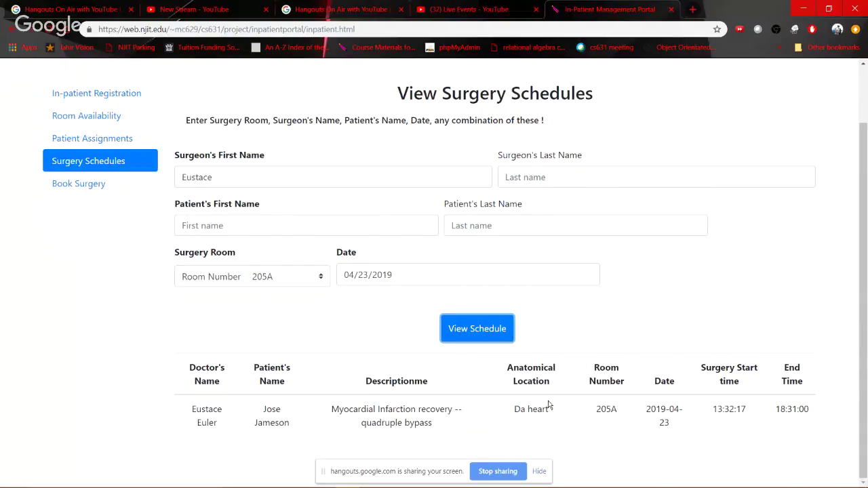
click(257, 277)
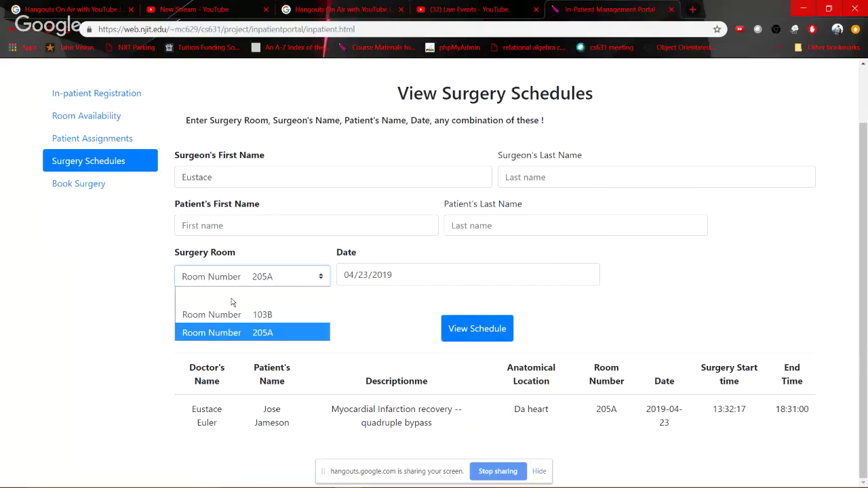
click(163, 309)
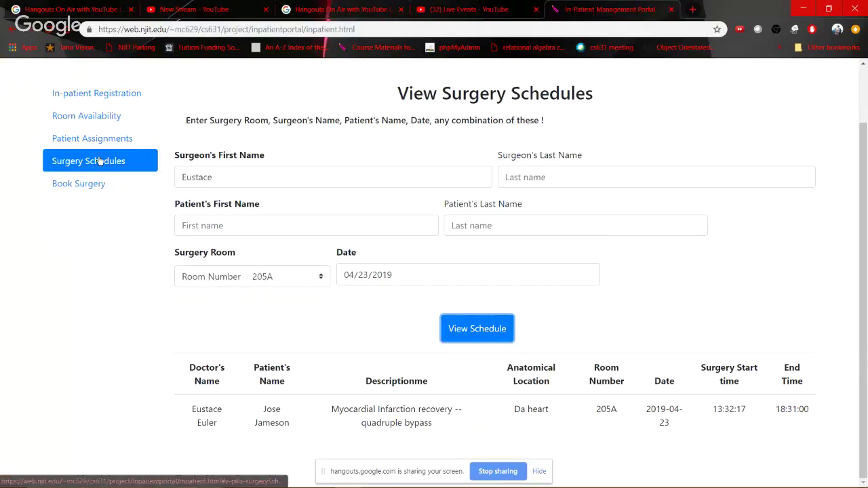
click(99, 161)
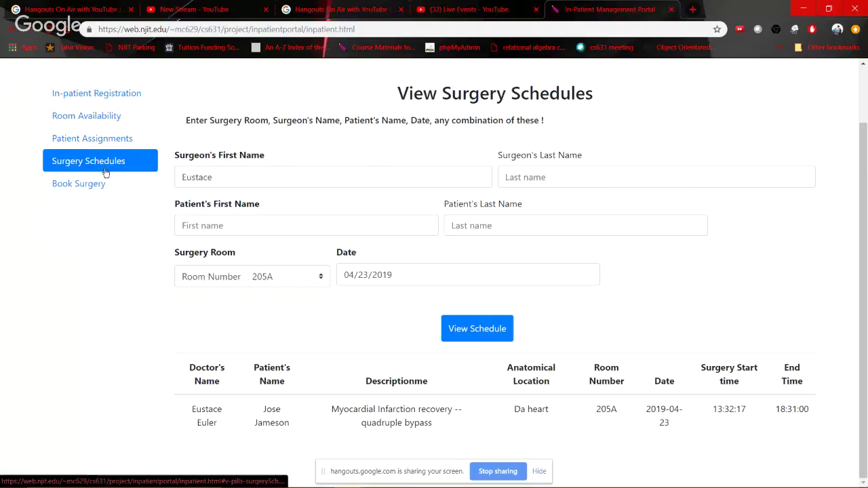
click(95, 139)
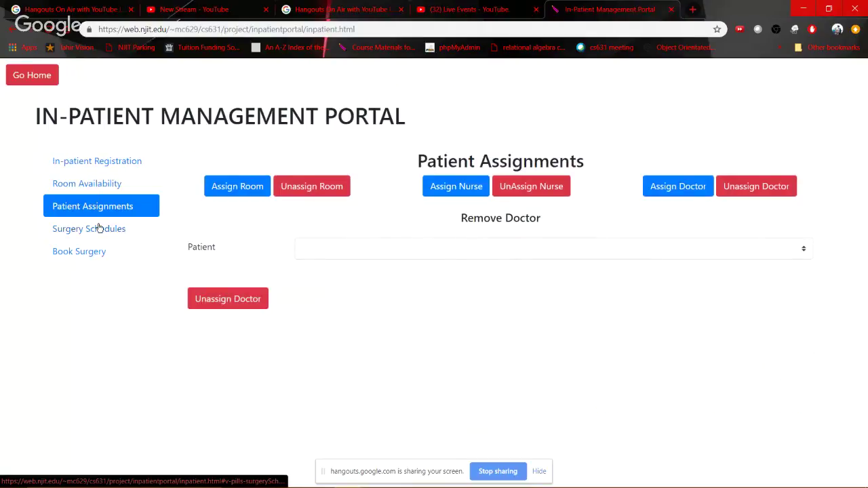
Start a new surgery booking and choose its surgeon and patient
click(97, 227)
click(94, 251)
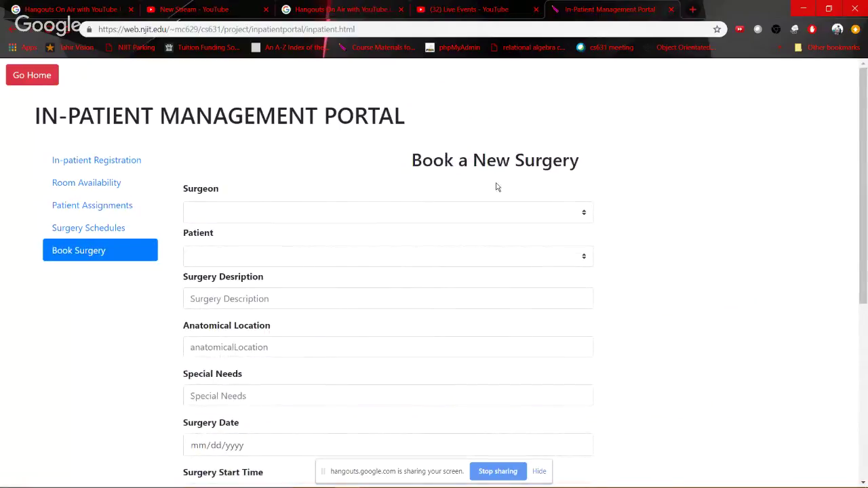
click(562, 218)
click(310, 265)
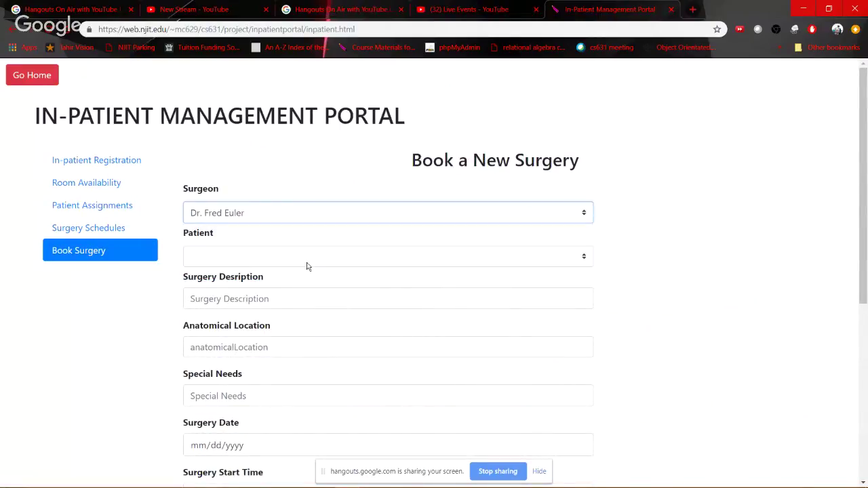
click(349, 267)
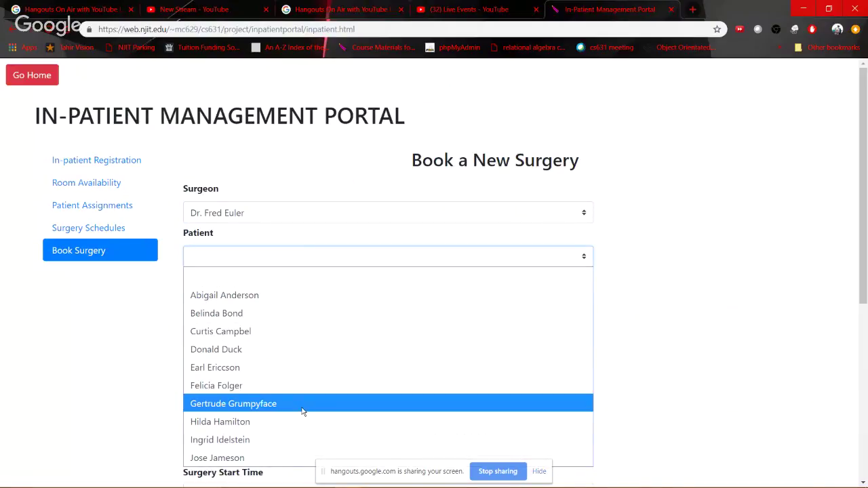
click(255, 382)
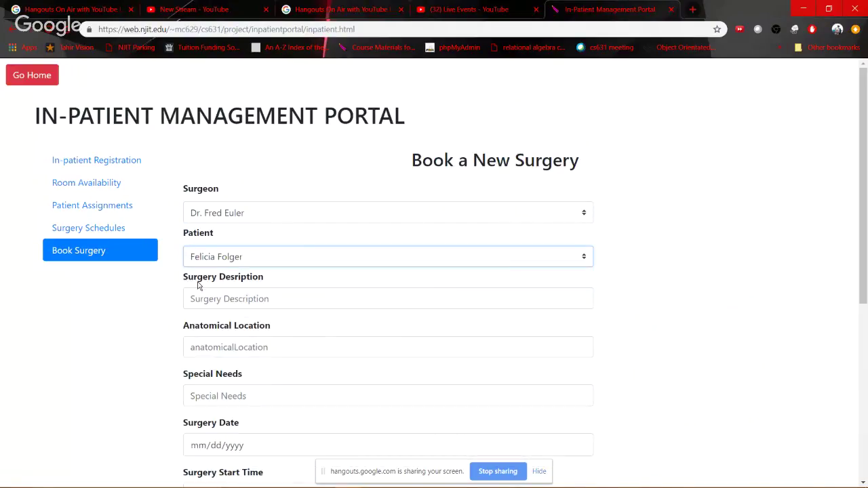
Enter description 'Heart surgery', anatomical location 'Heart' and special needs 'N/A'
click(253, 303)
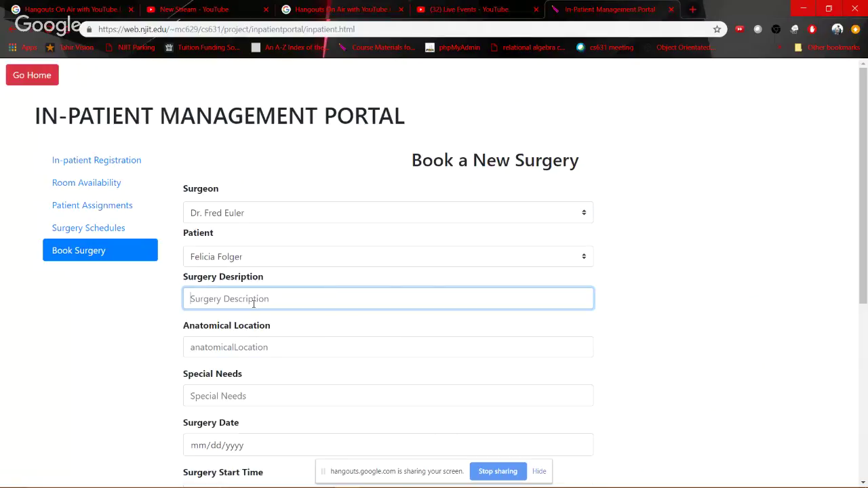
text(Heart surgery)
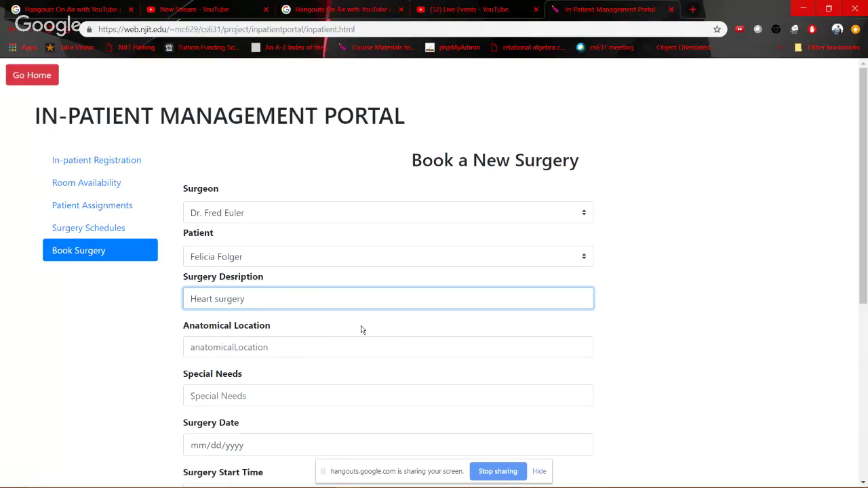
scroll(360, 328, down, 4)
click(232, 178)
text(H)
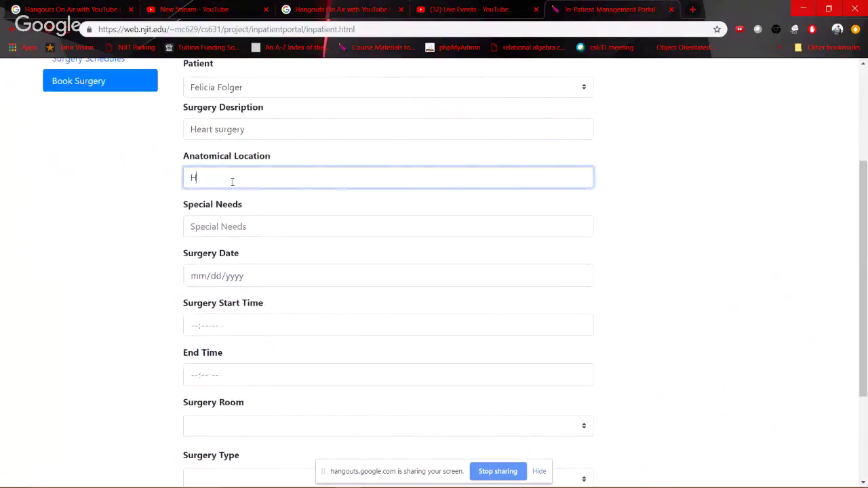
text(eart)
click(221, 227)
text(N/A)
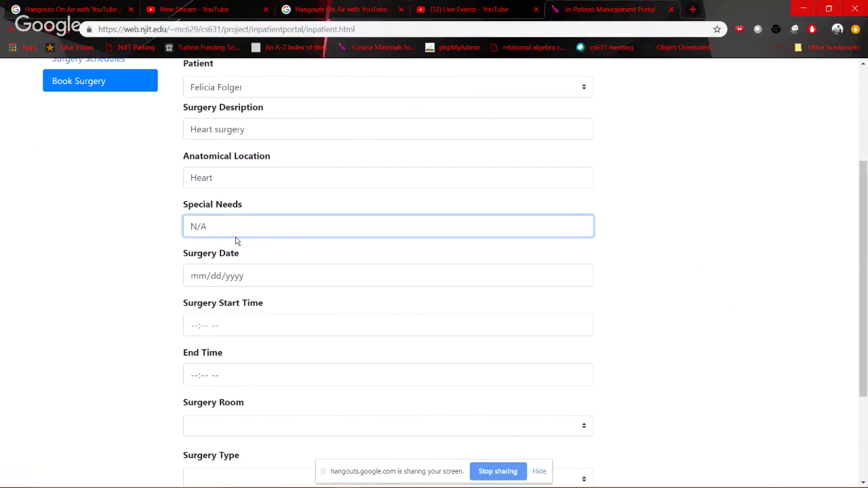
click(580, 275)
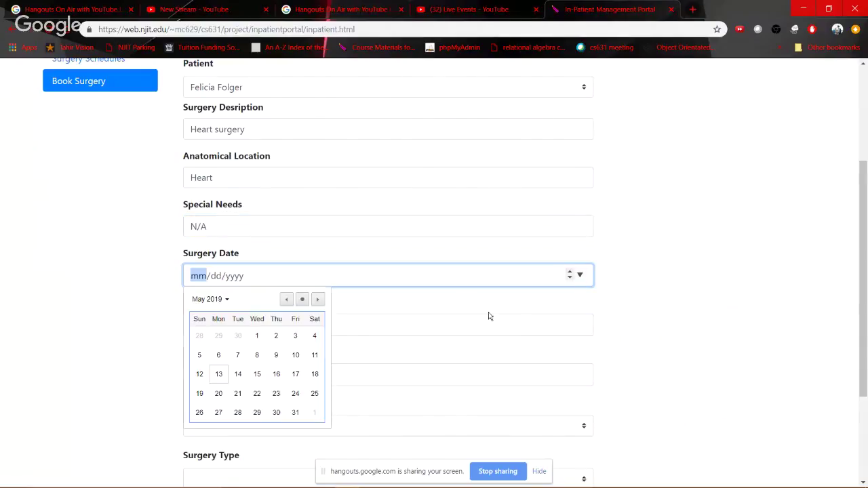
Set the surgery date to 05/29/2019, running from 06:00 to 10:00 AM
click(256, 412)
click(202, 327)
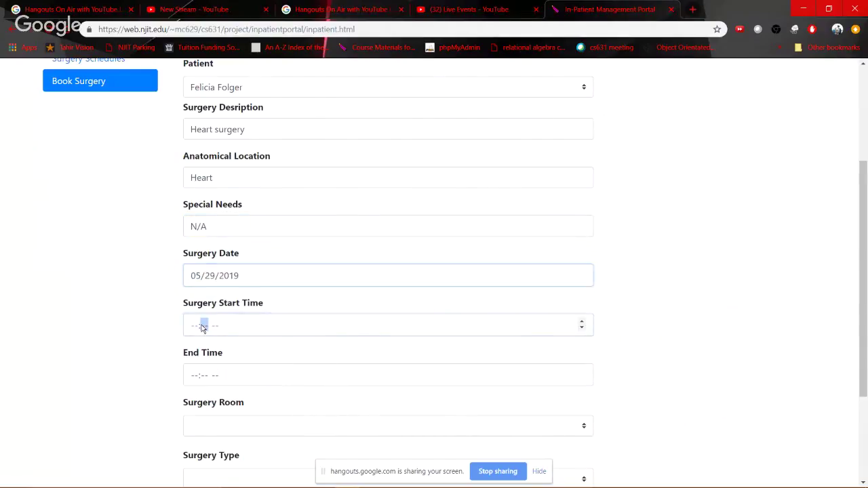
text(0)
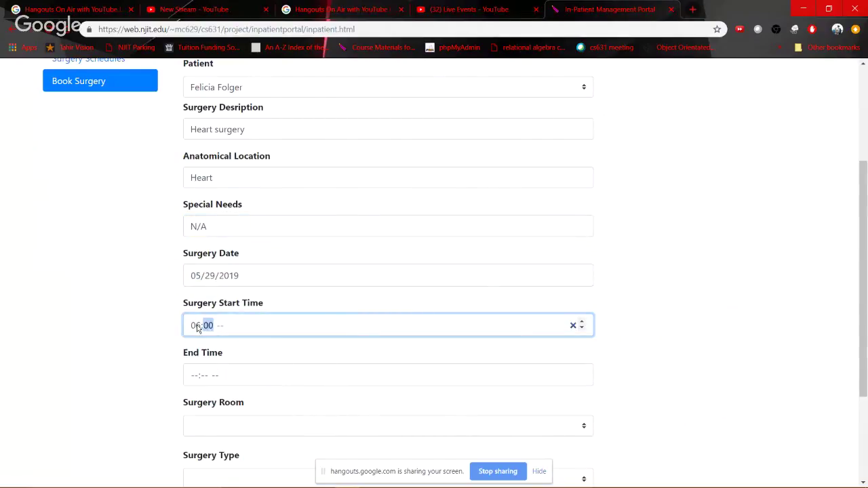
text(600a)
key(Tab)
text(1)
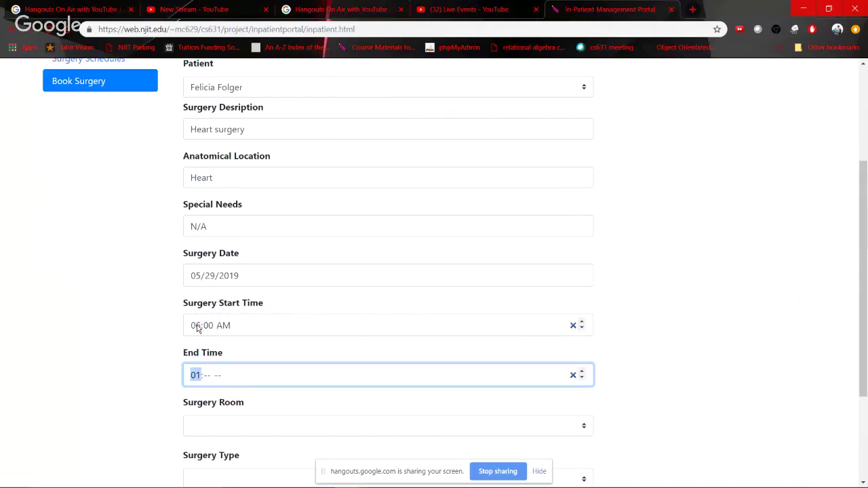
text(0:00a)
key(Tab)
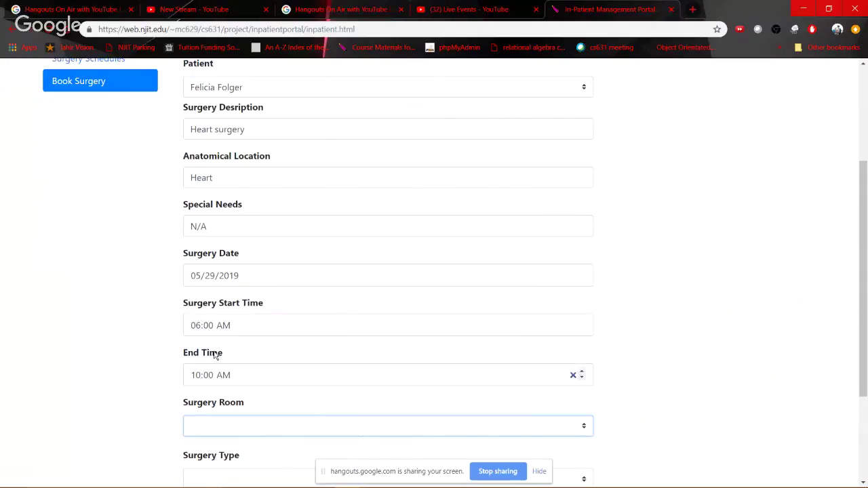
Assign room 205A, quadruple bypass and the first nurse, then schedule the surgery
scroll(214, 352, down, 2)
click(290, 284)
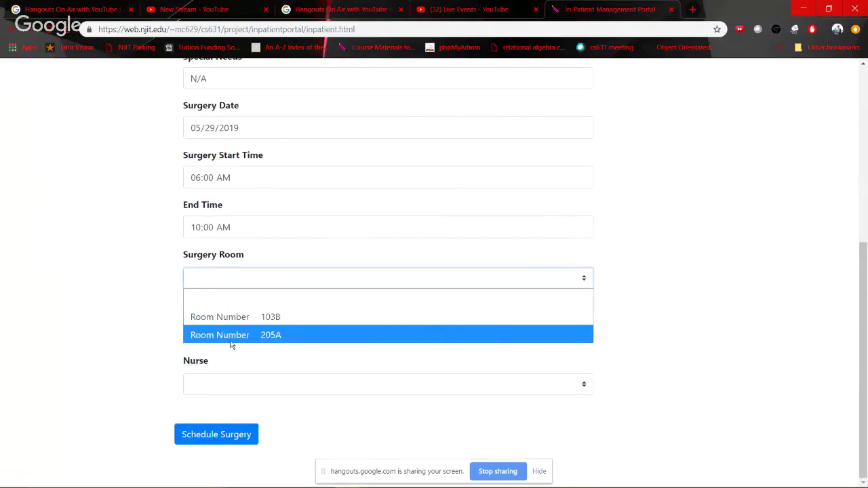
click(231, 341)
click(231, 339)
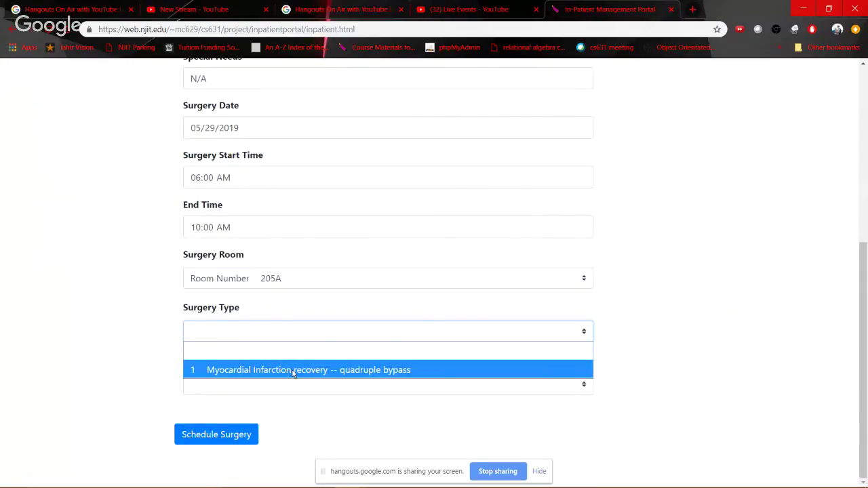
click(230, 365)
click(245, 385)
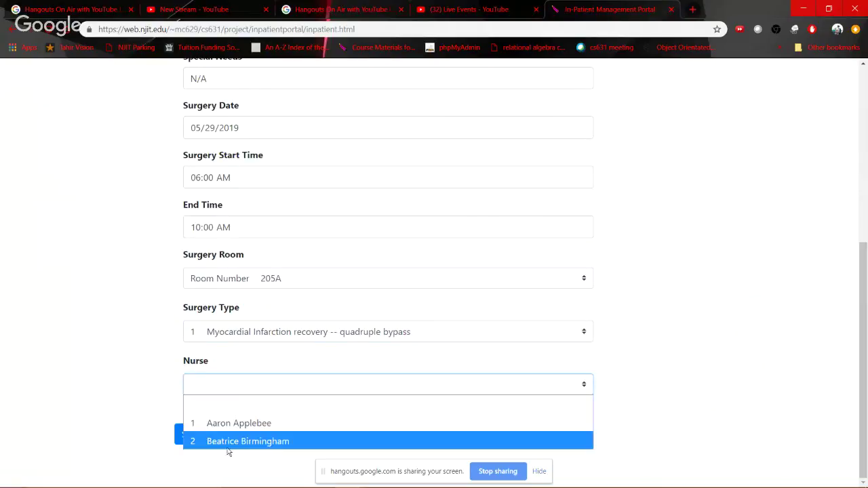
click(307, 423)
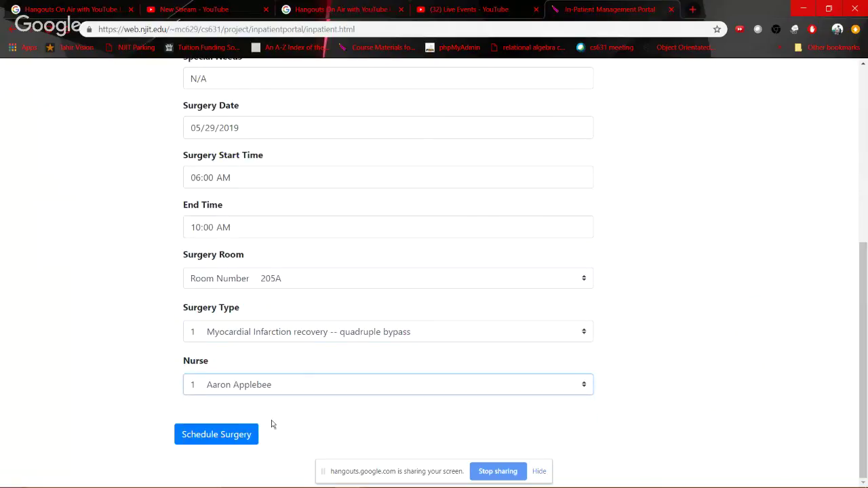
click(247, 436)
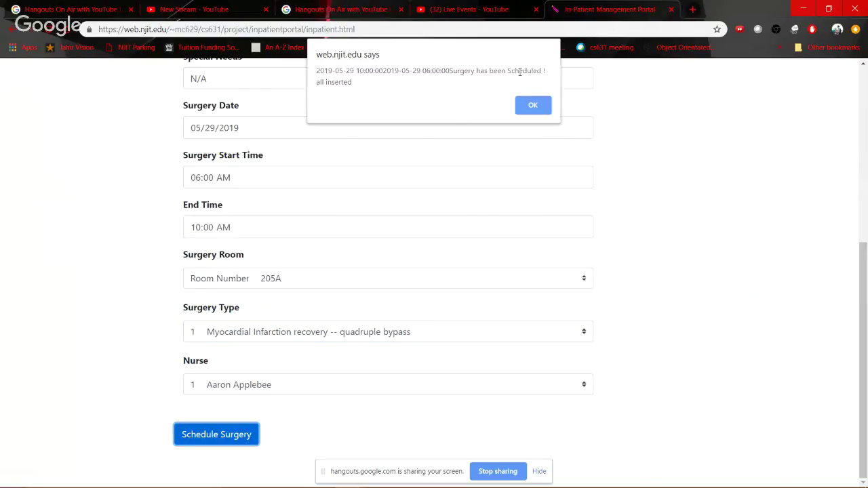
click(532, 103)
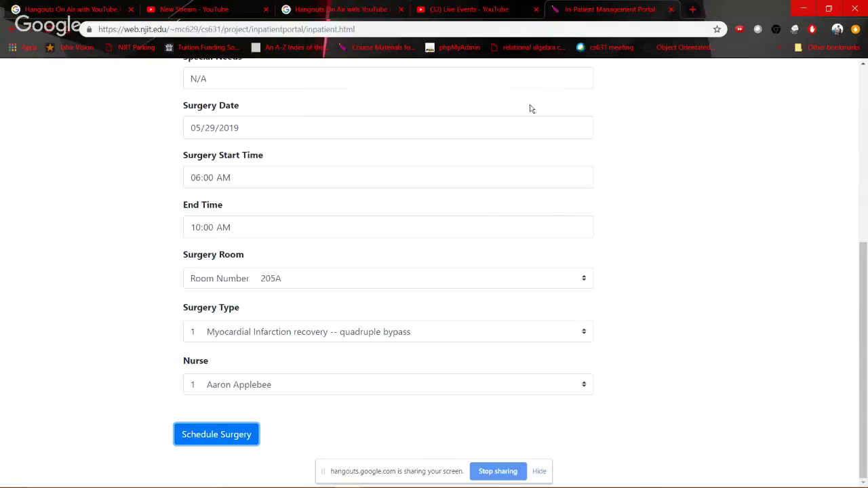
Search the new surgeon's schedule in room 103B with the date filter cleared
scroll(239, 308, up, 5)
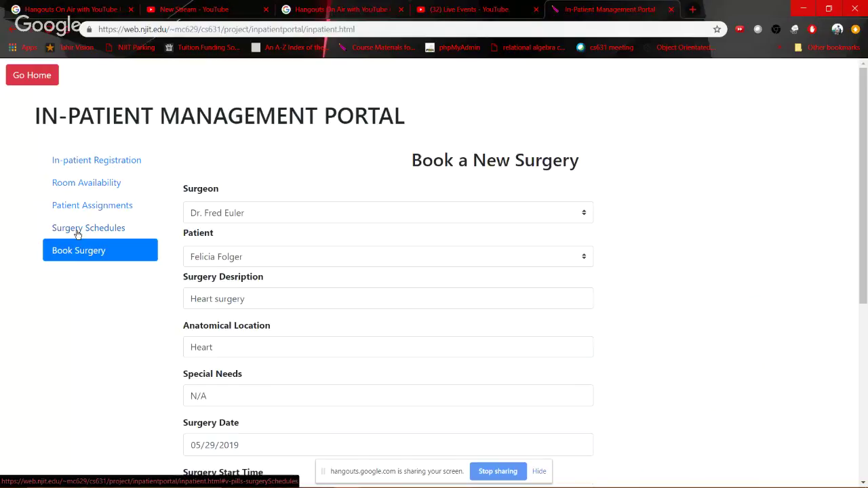
click(77, 234)
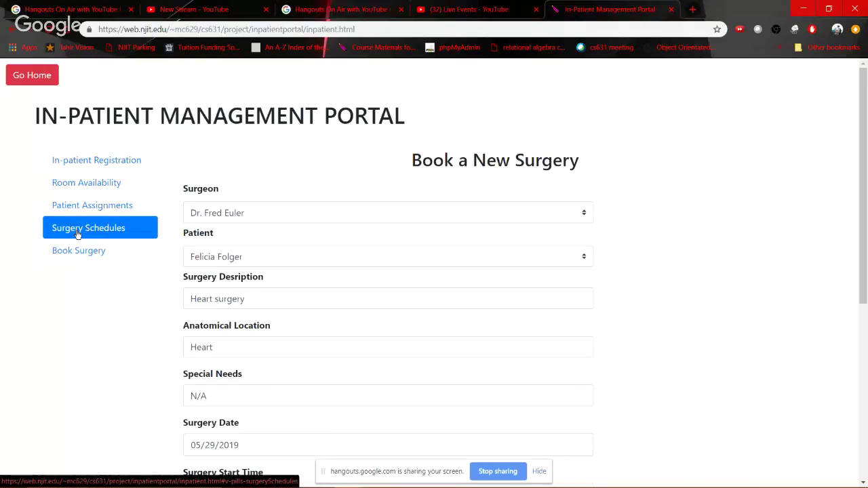
double_click(228, 243)
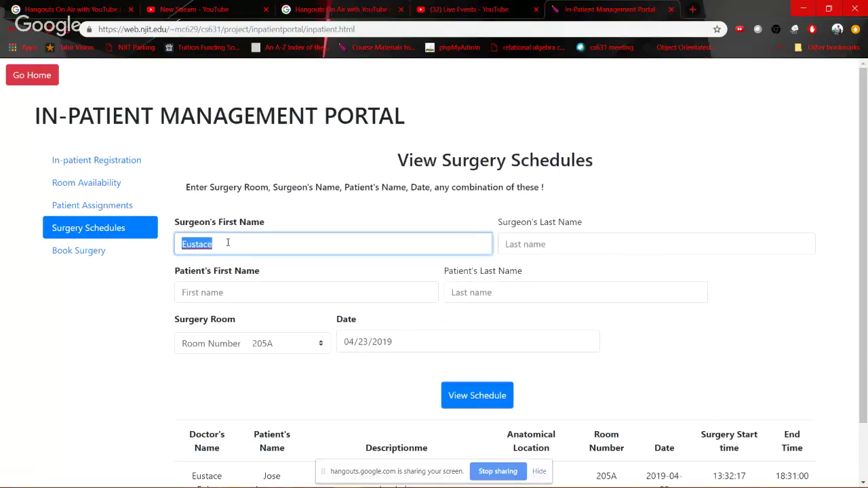
text(Fred)
key(Tab)
key(Tab)
key(Tab)
key(Tab)
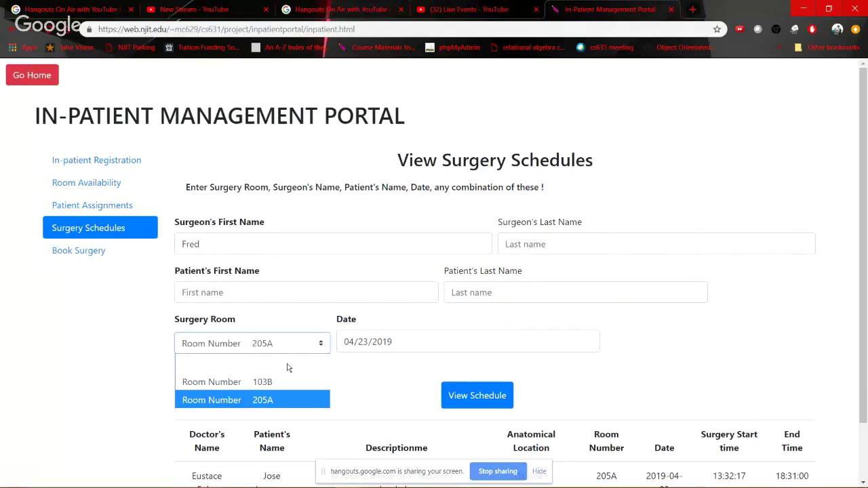
click(268, 383)
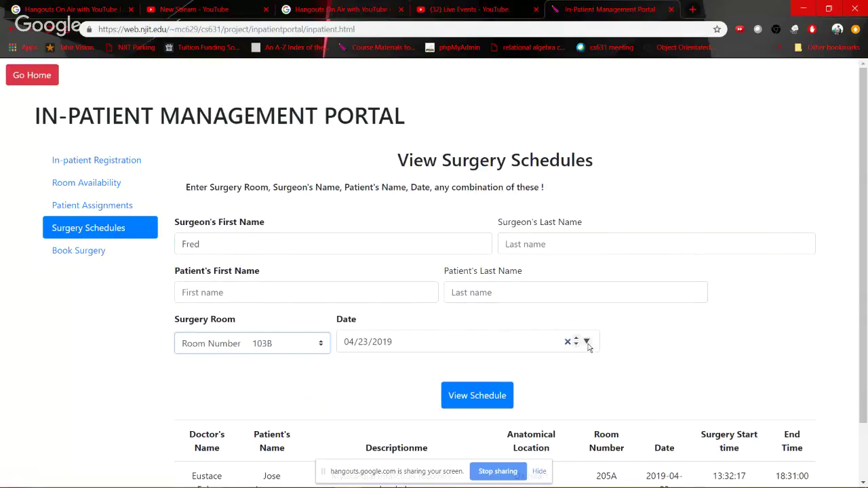
click(568, 346)
click(568, 343)
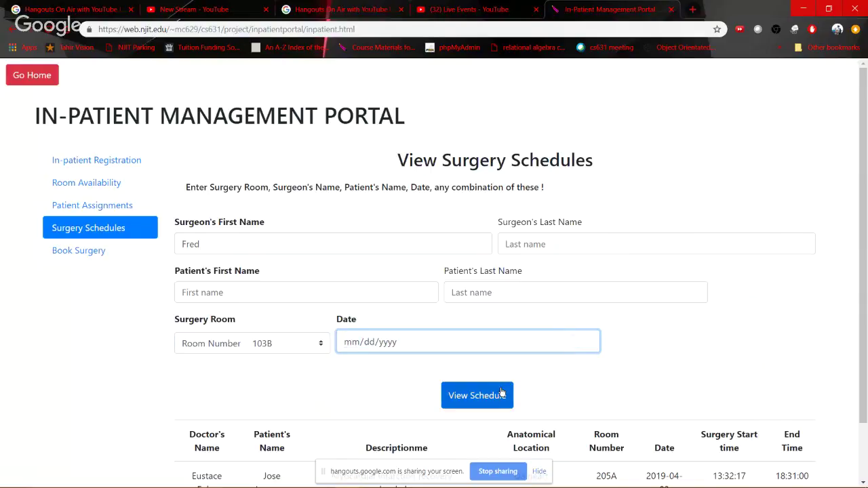
click(502, 397)
scroll(243, 421, down, 1)
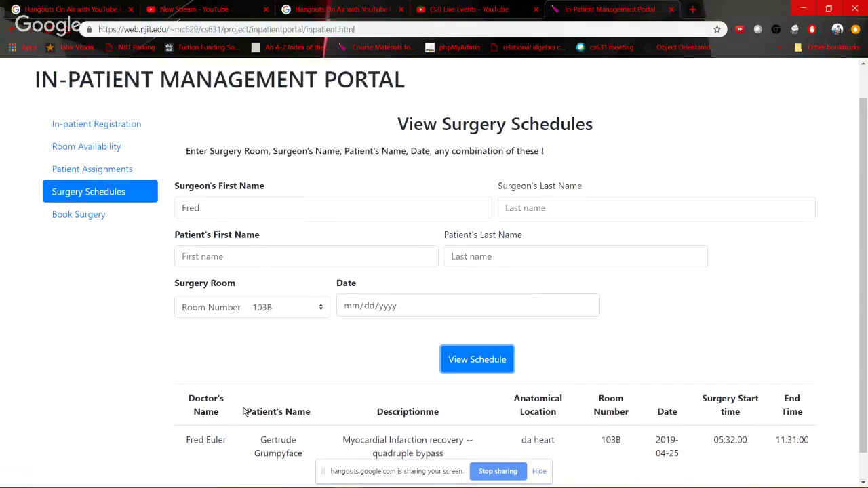
drag(272, 409, 575, 422)
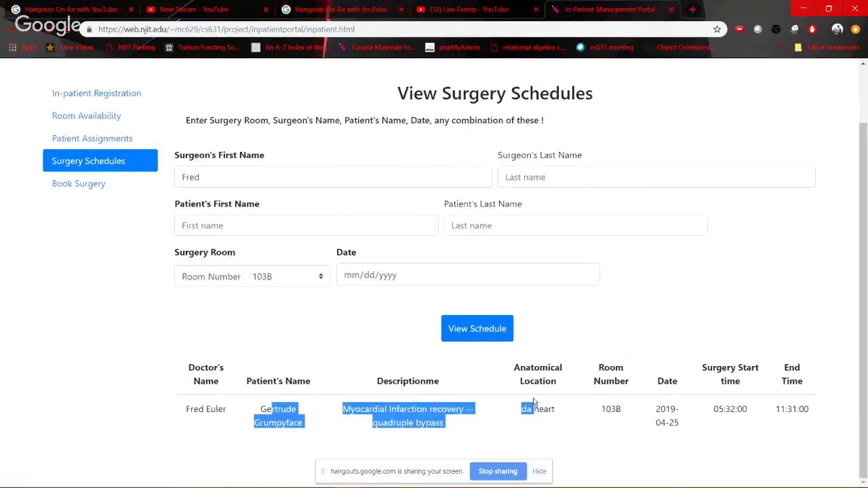
click(270, 332)
click(321, 278)
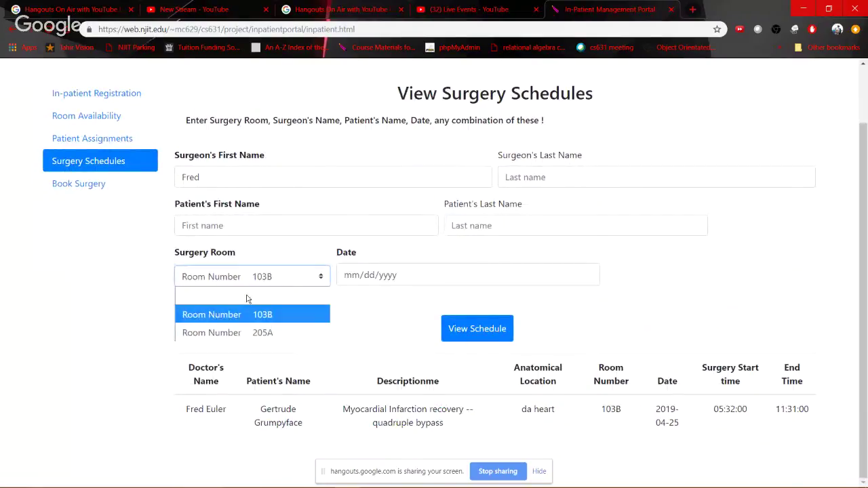
click(224, 331)
click(478, 332)
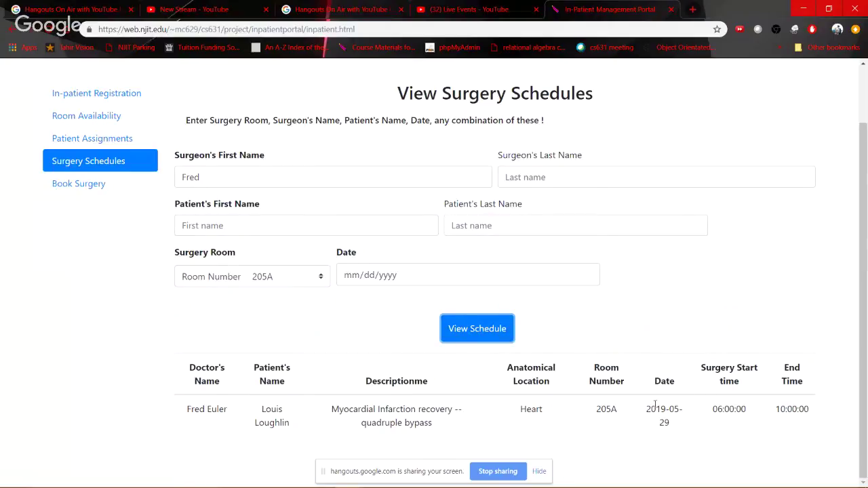
drag(644, 410, 680, 430)
drag(719, 405, 833, 412)
click(135, 351)
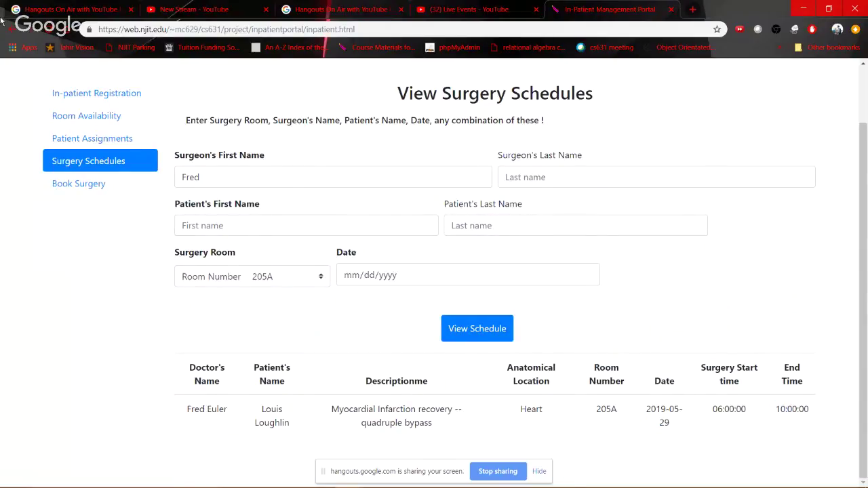
click(48, 29)
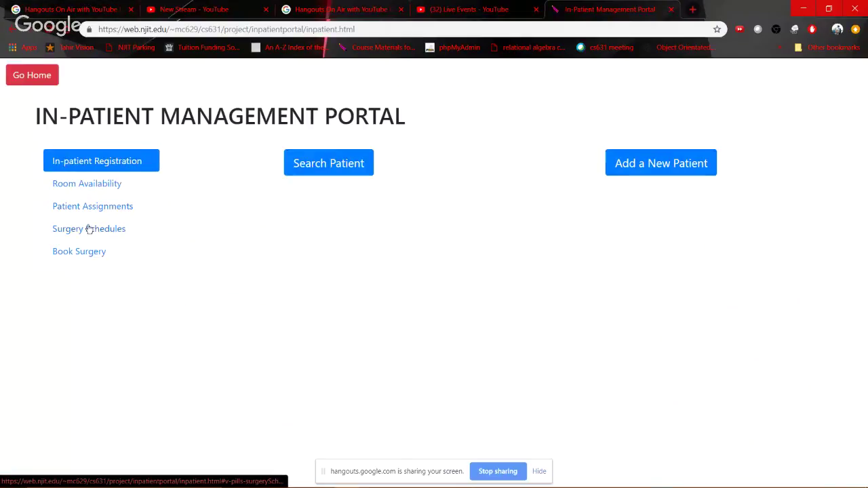
Open a fresh Surgery Schedules search with the surgeon first name left empty
click(87, 229)
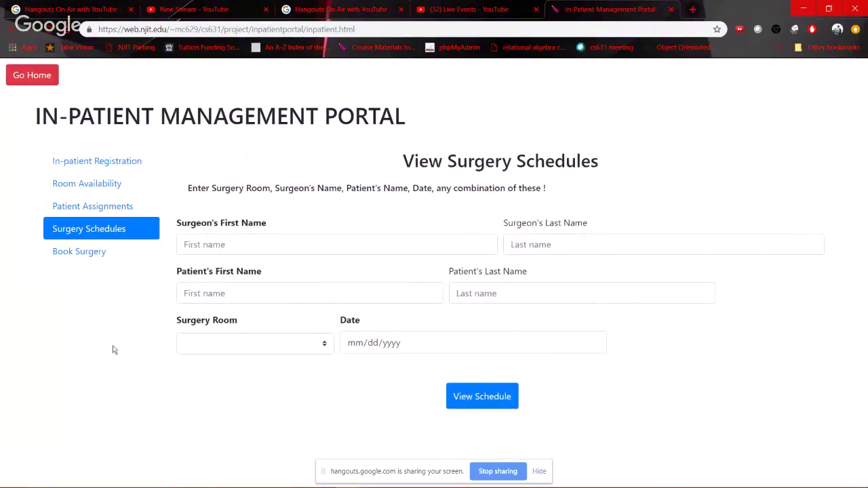
click(217, 245)
text(E)
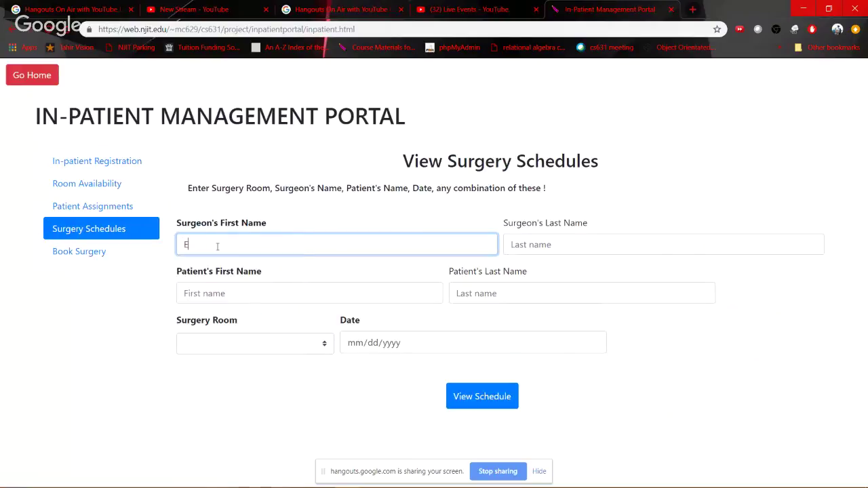
key(BackSpace)
Search by the patient's last name, finding the room 103B bypass on 2019-04-25
click(489, 292)
text(Grumpy)
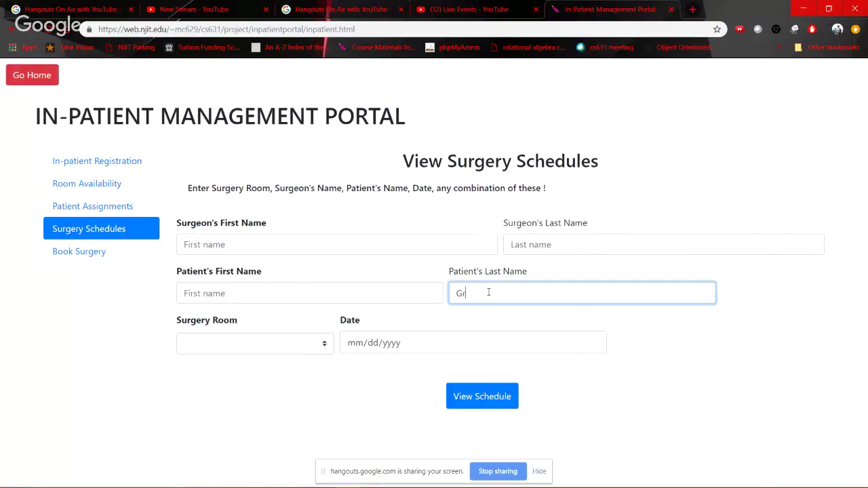
key(BackSpace)
text(Faceface)
key(BackSpace)
key(BackSpace)
key(BackSpace)
click(477, 403)
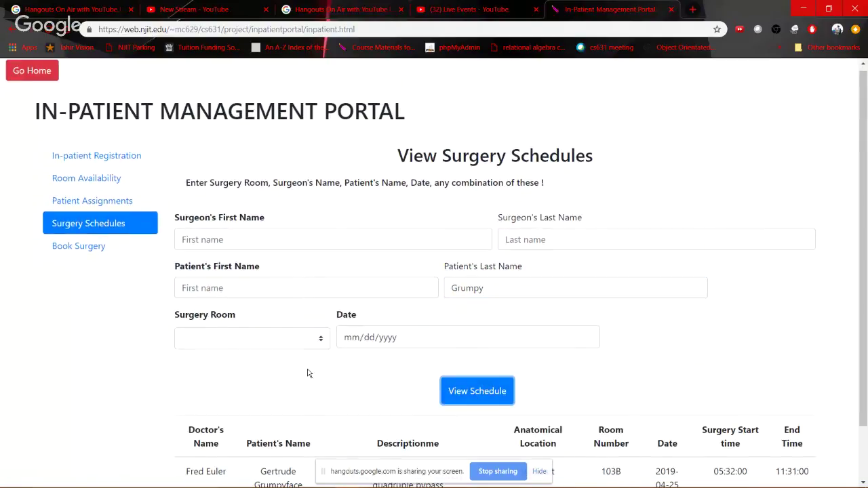
scroll(306, 373, down, 1)
drag(300, 421, 257, 402)
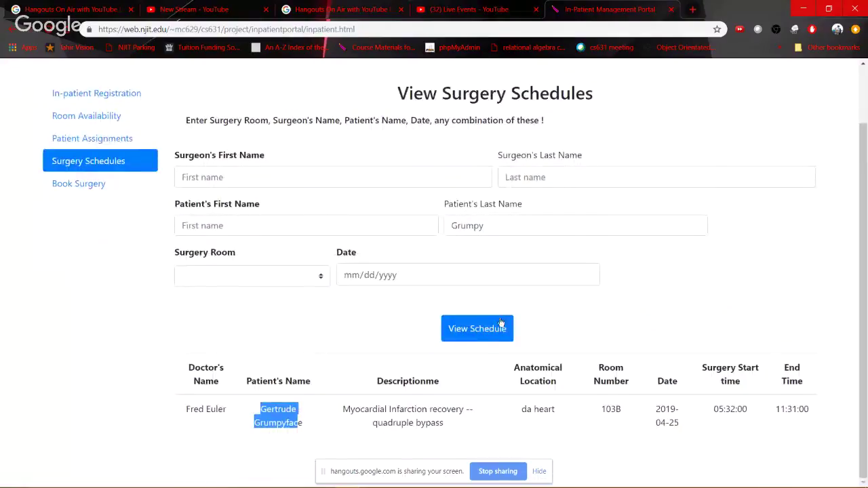
click(343, 245)
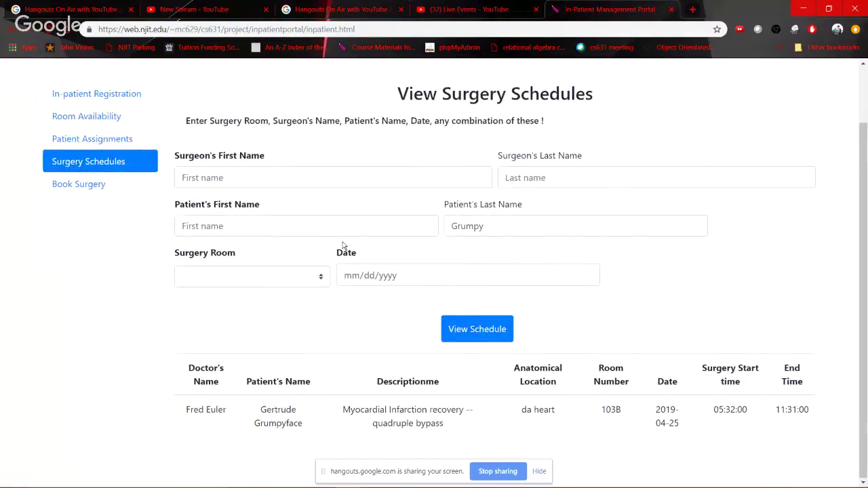
scroll(326, 238, up, 1)
Go back via Book Surgery to the welcome page listing the three portals, then stop the Hangouts screen share
click(89, 252)
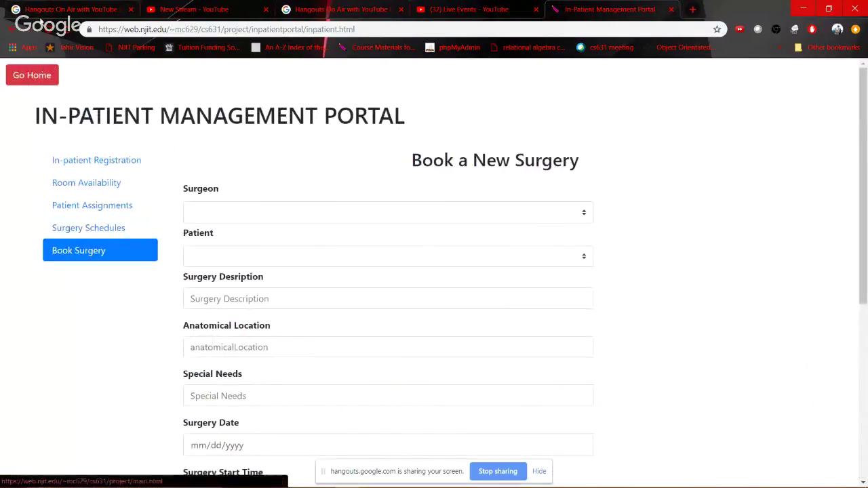
click(41, 76)
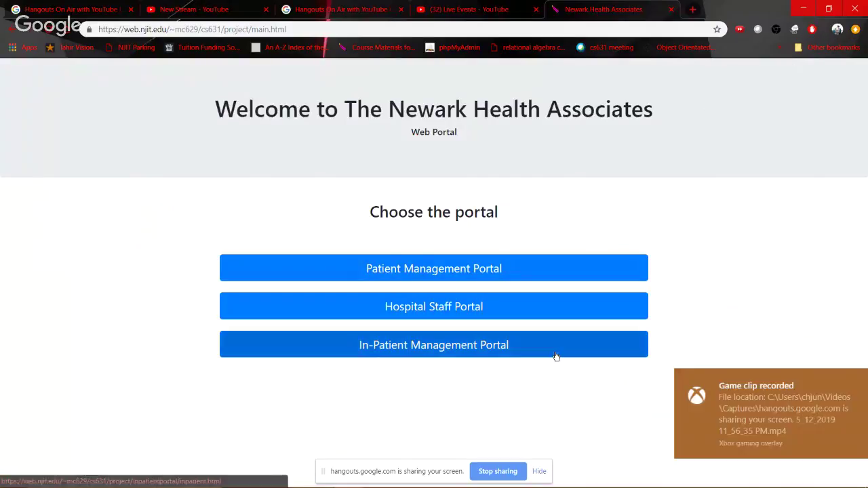
click(505, 474)
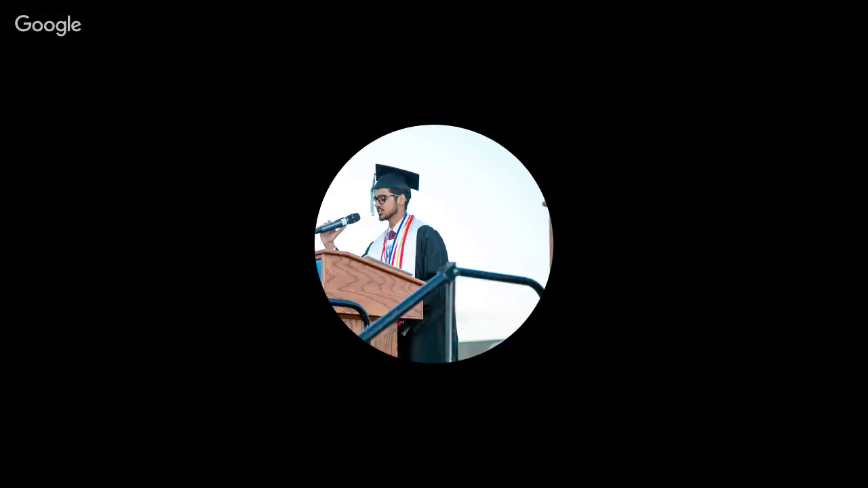